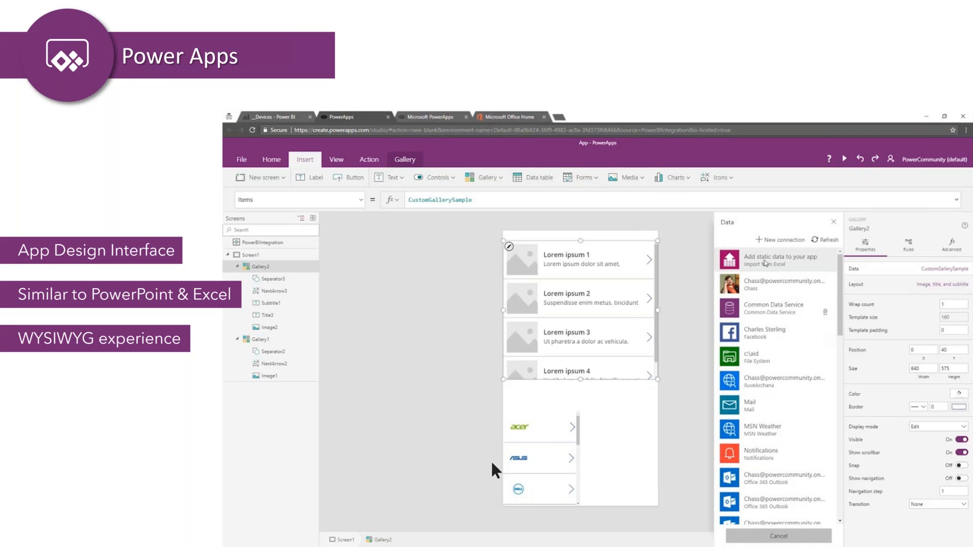
# End the slide show and close the MDA Webinar presentation to switch to Power Apps in the browser
pyautogui.hotkey('ctrl', 'l')
pyautogui.hotkey('ctrl', 'l')
pyautogui.press('Escape')
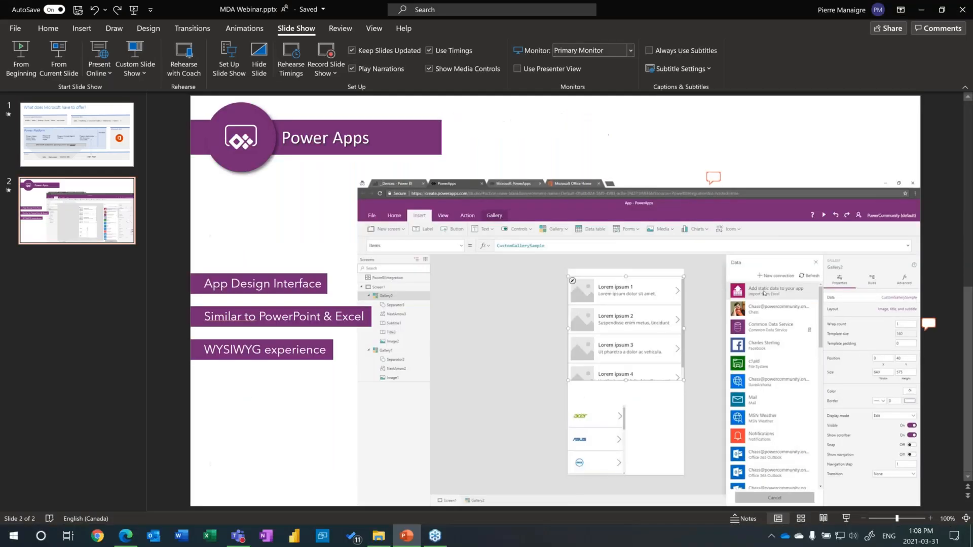
pyautogui.click(967, 10)
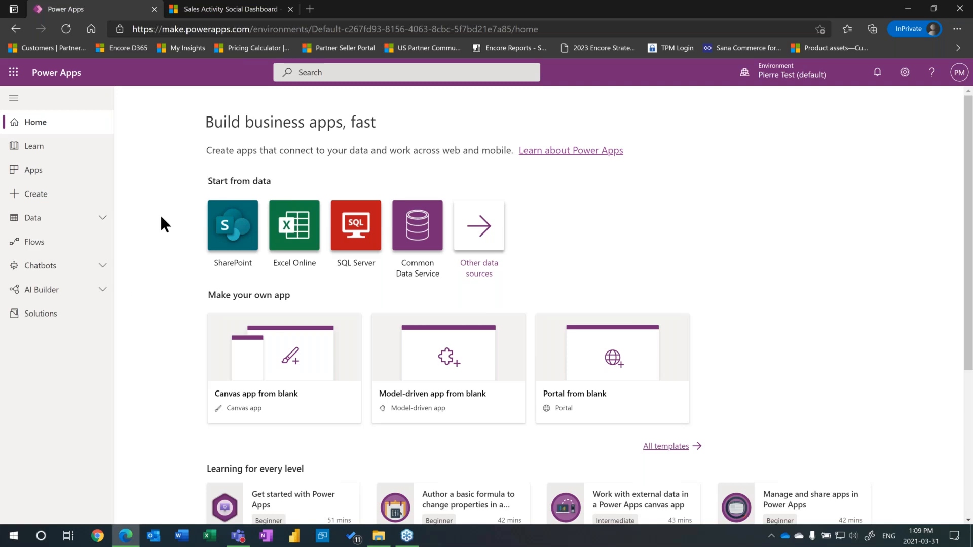
# Switch the Power Apps environment to D365 CE and open its list of apps
pyautogui.click(61, 173)
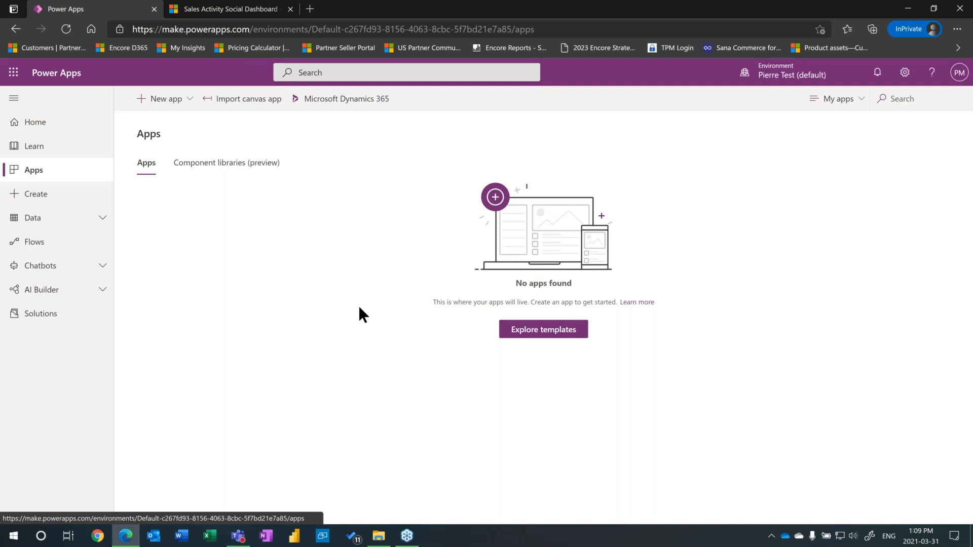
pyautogui.click(783, 83)
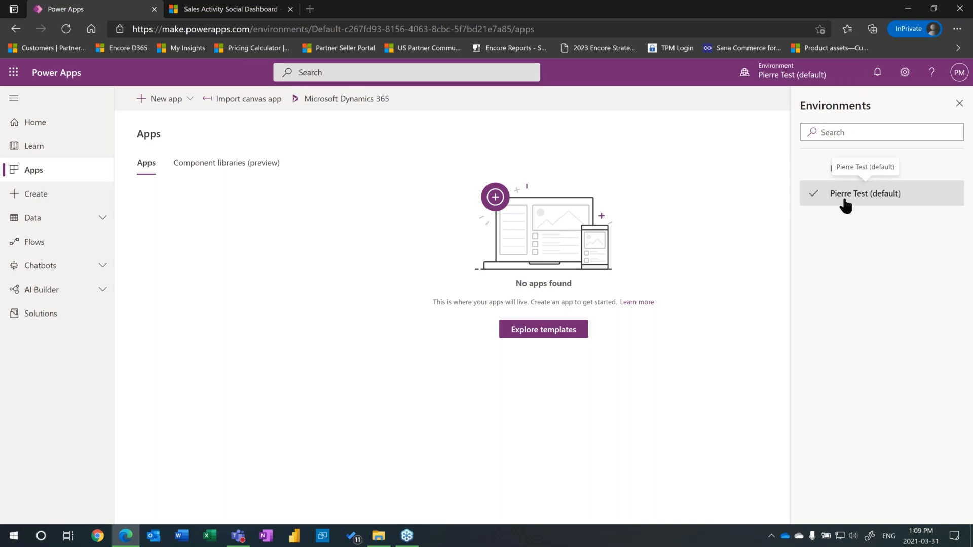
pyautogui.click(866, 167)
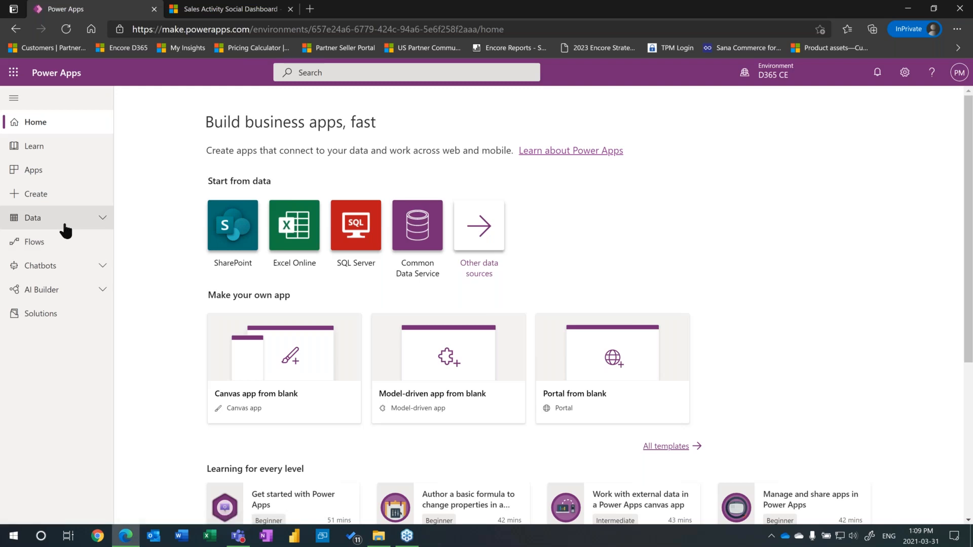
pyautogui.click(51, 172)
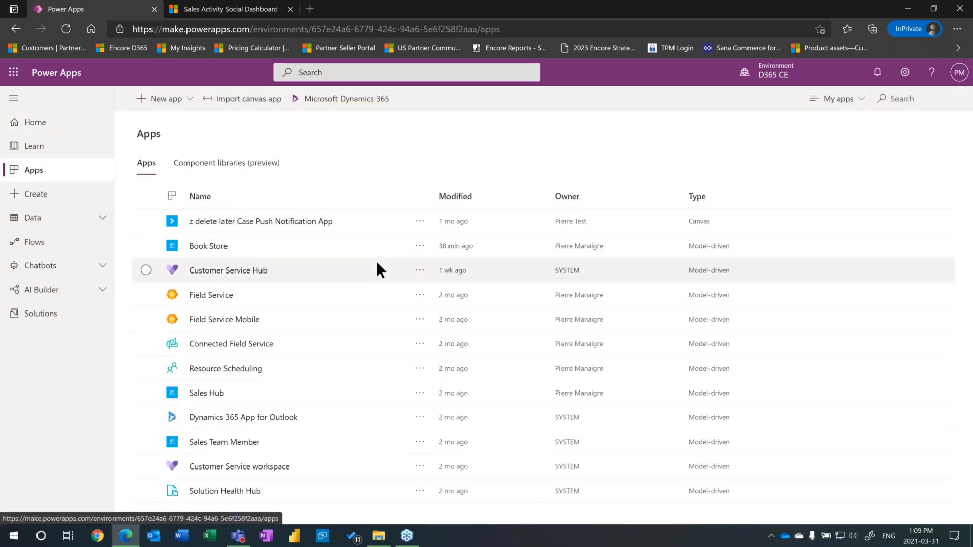
# Open the Account table from the environment's data tables and look through its columns
pyautogui.click(66, 226)
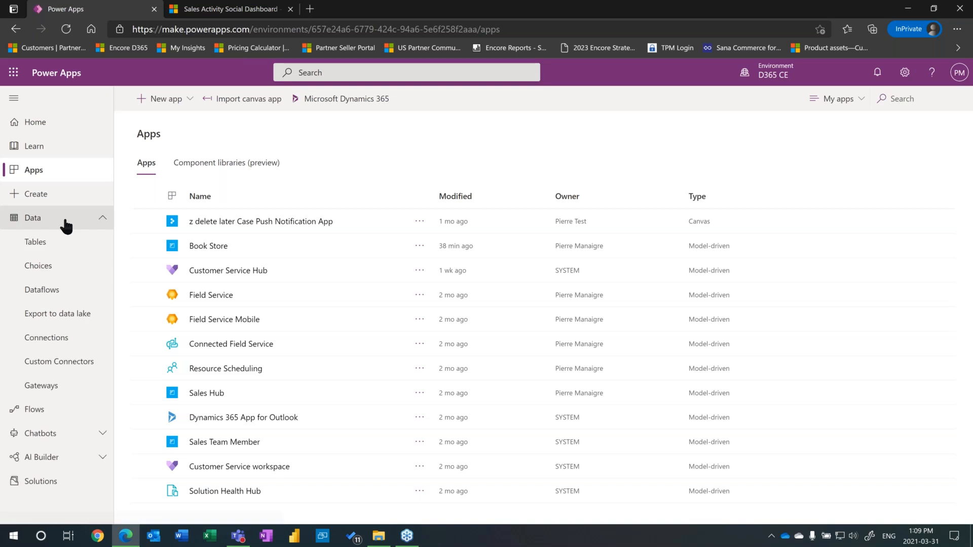
pyautogui.click(57, 245)
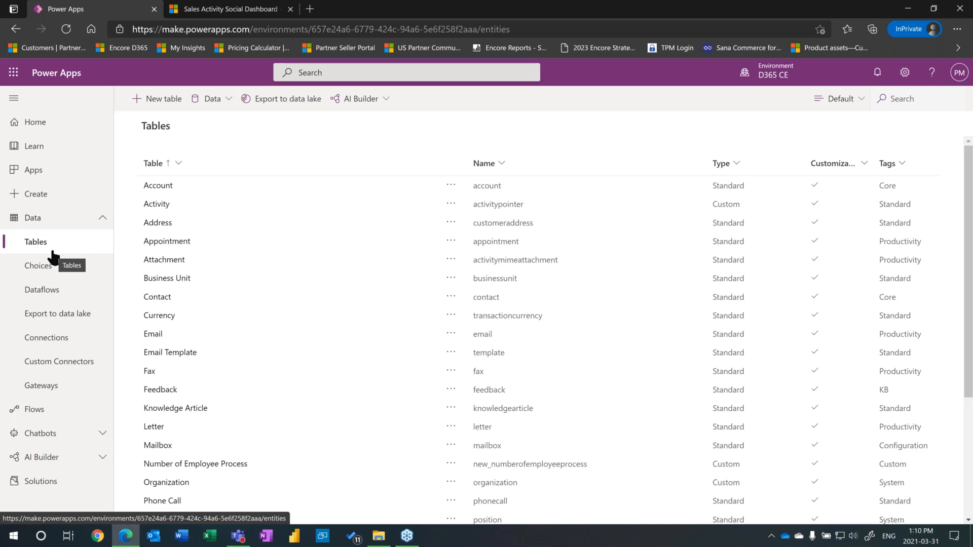
pyautogui.click(158, 186)
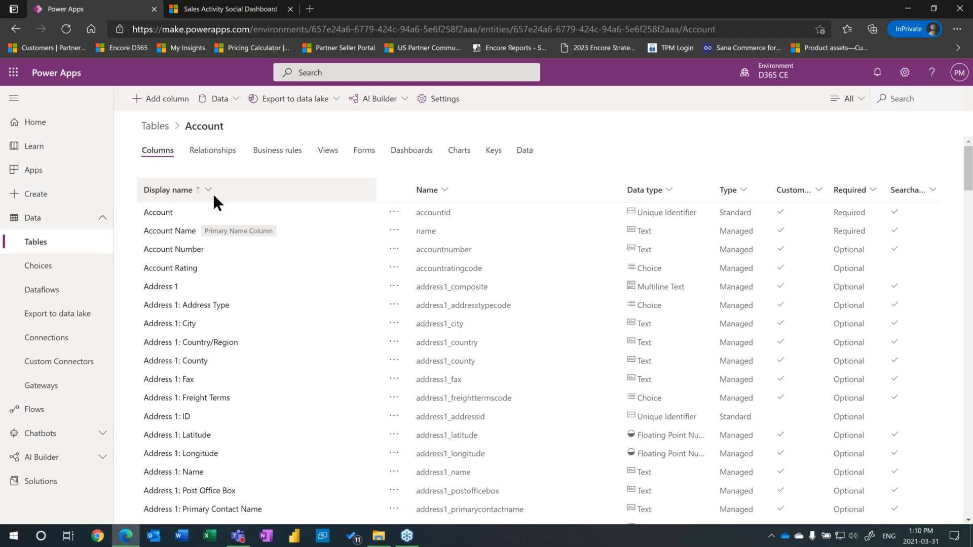
pyautogui.scroll(-3, 236, 250)
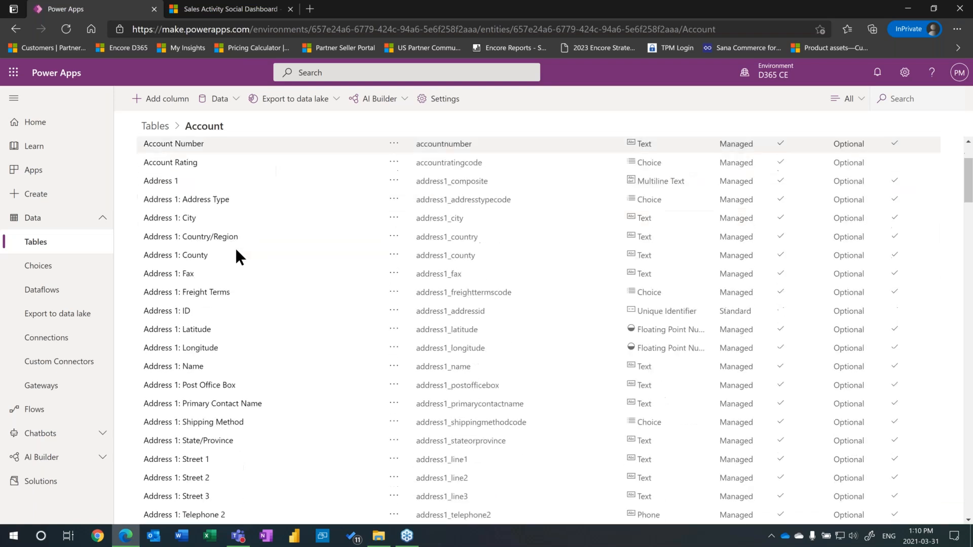
pyautogui.scroll(-6, 236, 251)
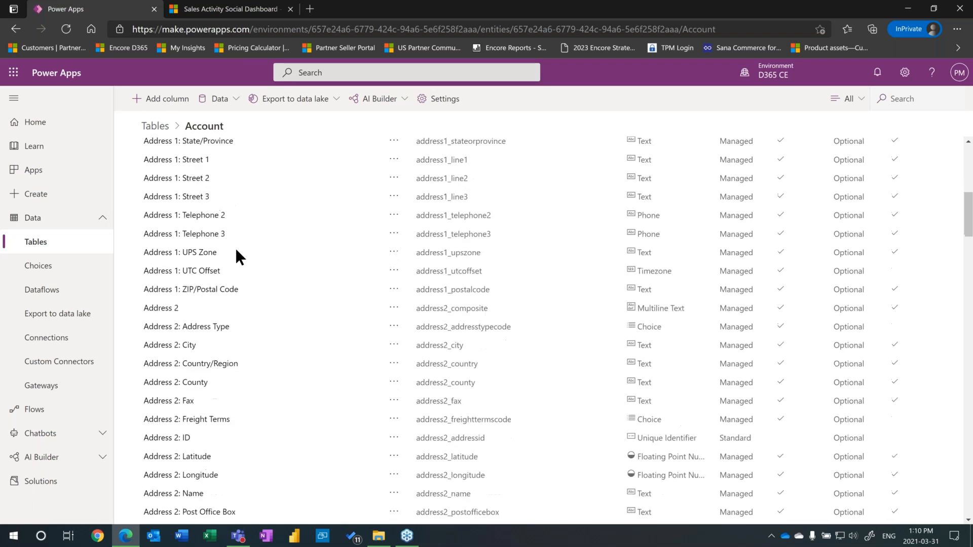
pyautogui.scroll(-1, 237, 251)
pyautogui.scroll(-3, 235, 246)
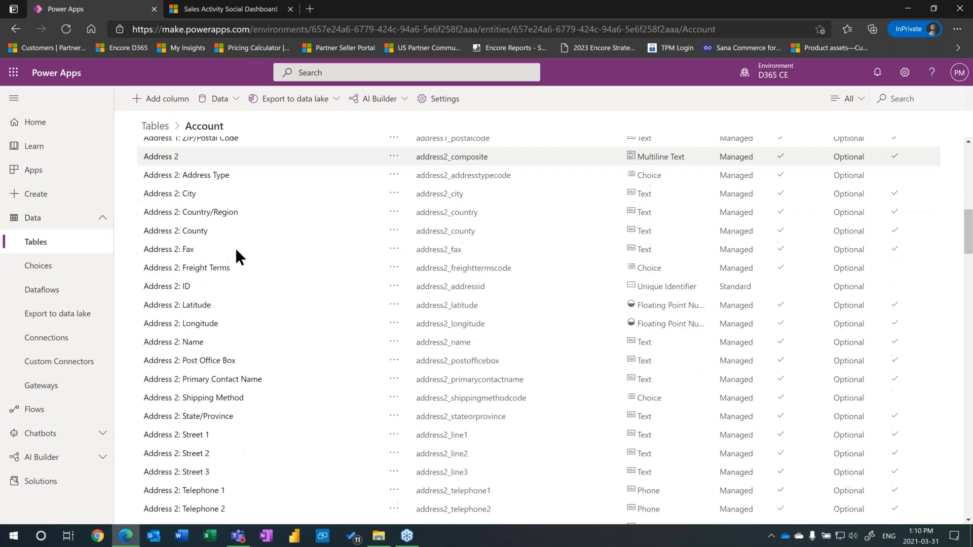
pyautogui.scroll(6, 235, 246)
pyautogui.scroll(5, 235, 247)
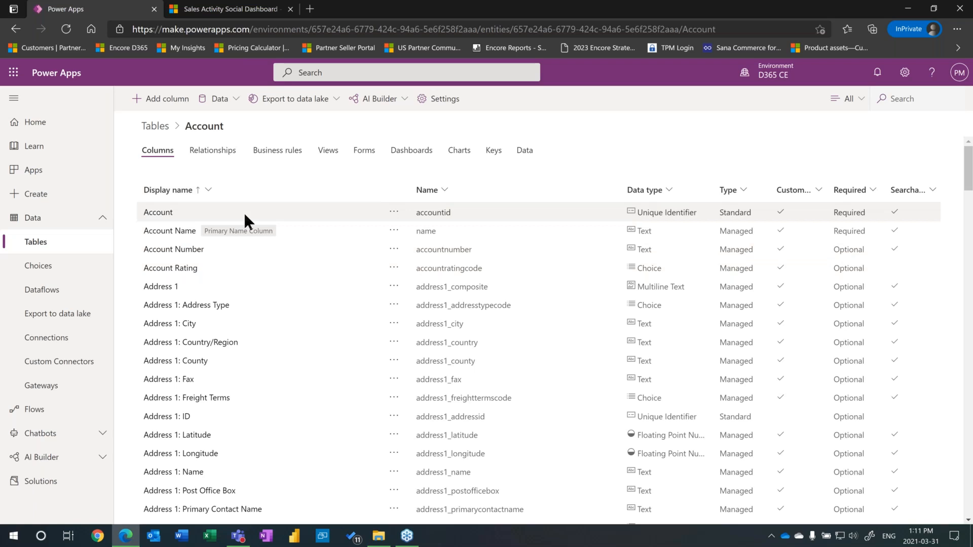
# Review the Account table's relationships, business rules and views
pyautogui.click(213, 153)
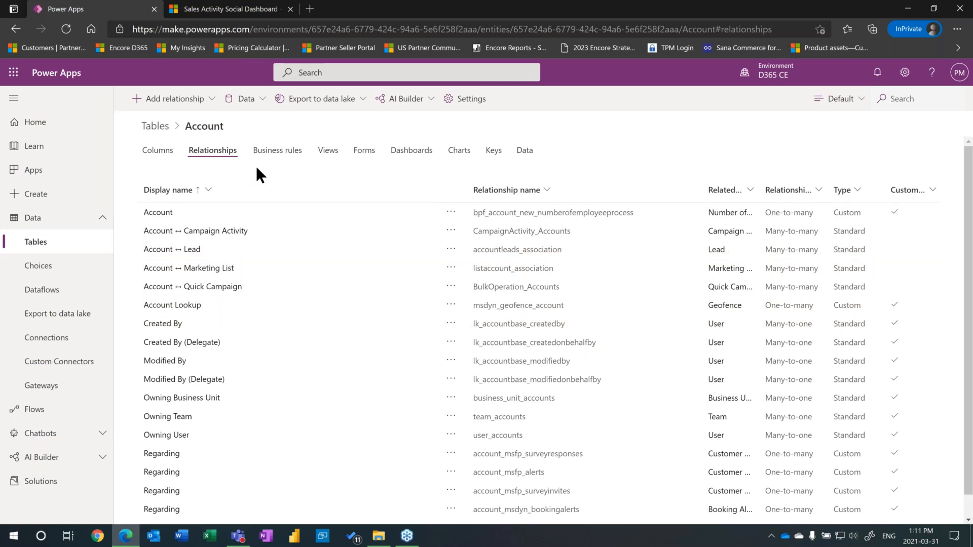
pyautogui.click(282, 152)
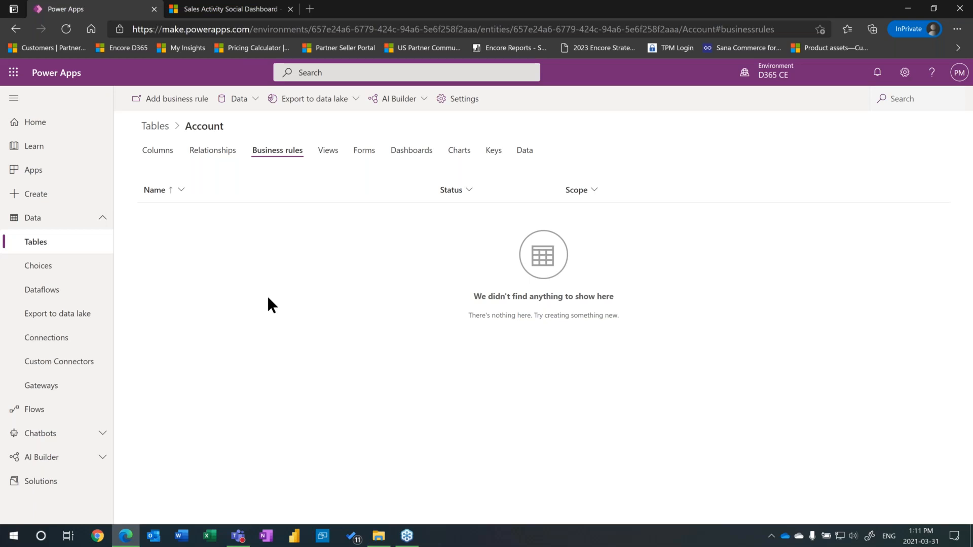
pyautogui.click(334, 152)
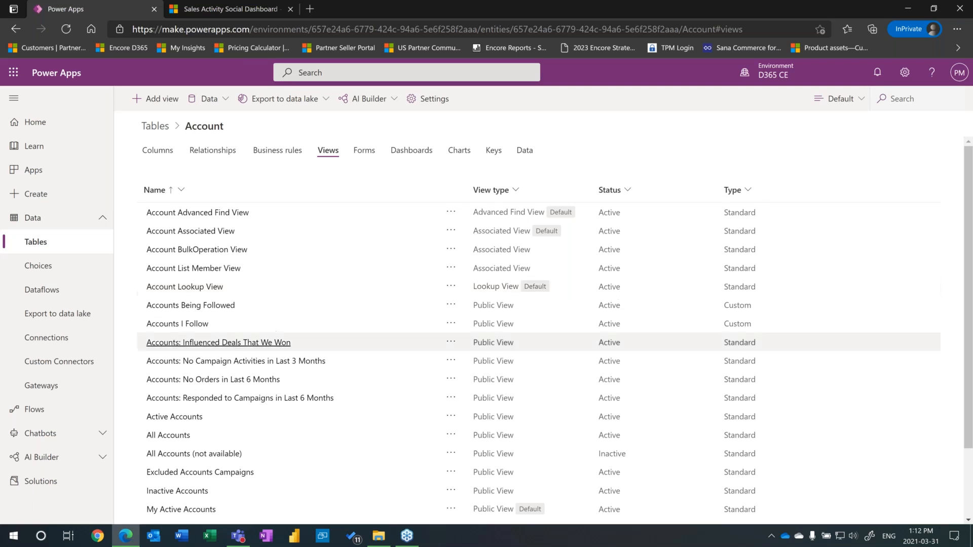
pyautogui.scroll(-1, 344, 342)
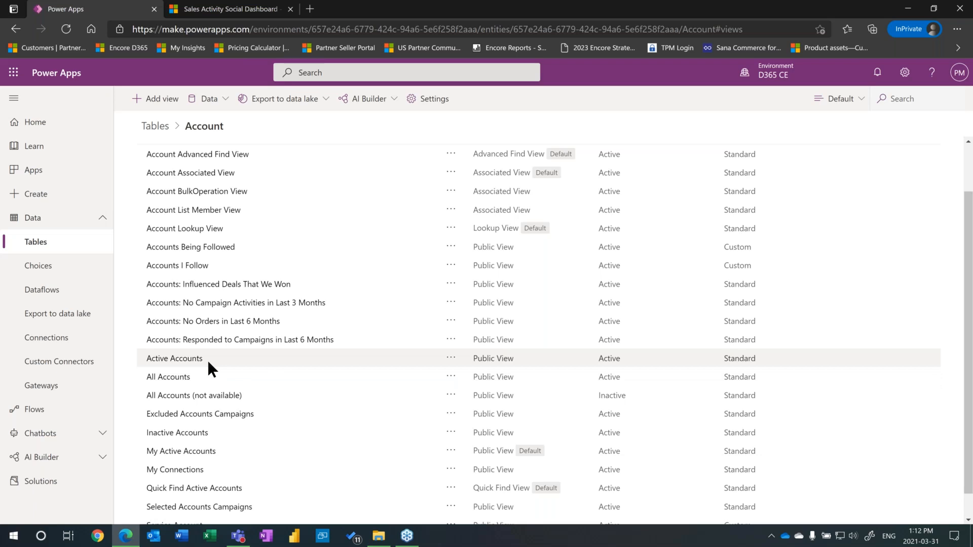
# Switch to the Dynamics 365 Sales Hub and display the accounts in the Active Accounts view
pyautogui.click(224, 10)
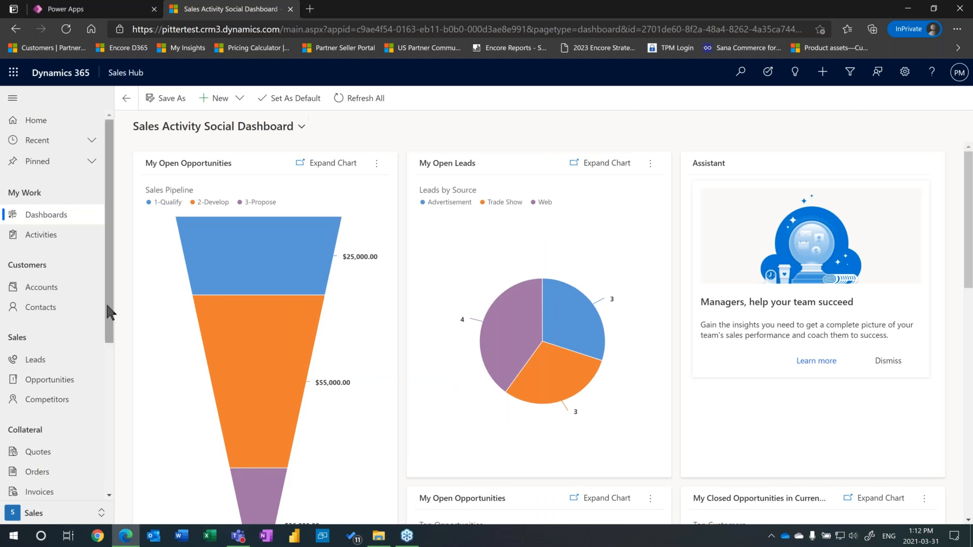
pyautogui.click(44, 285)
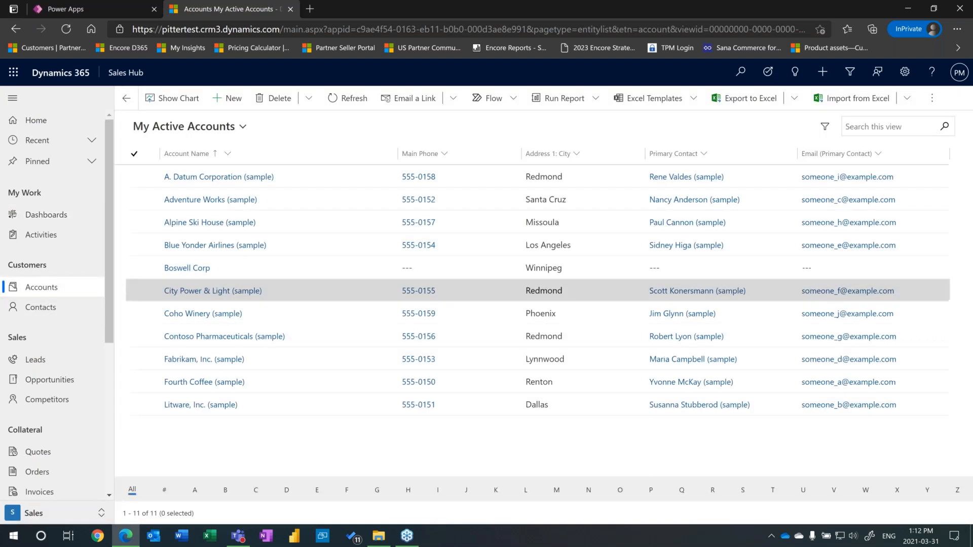
pyautogui.click(233, 126)
pyautogui.click(181, 272)
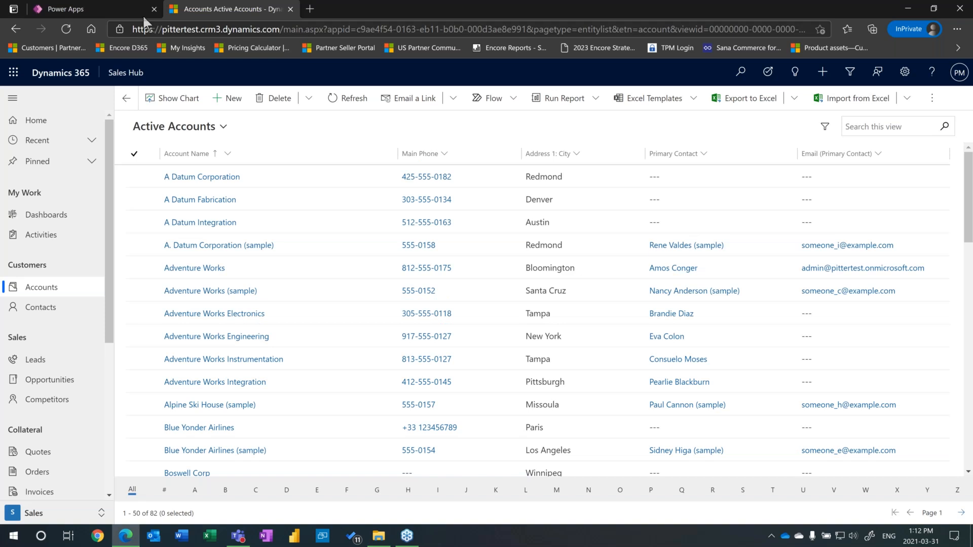
# Return to the Account table in Power Apps and show its list of forms
pyautogui.click(120, 7)
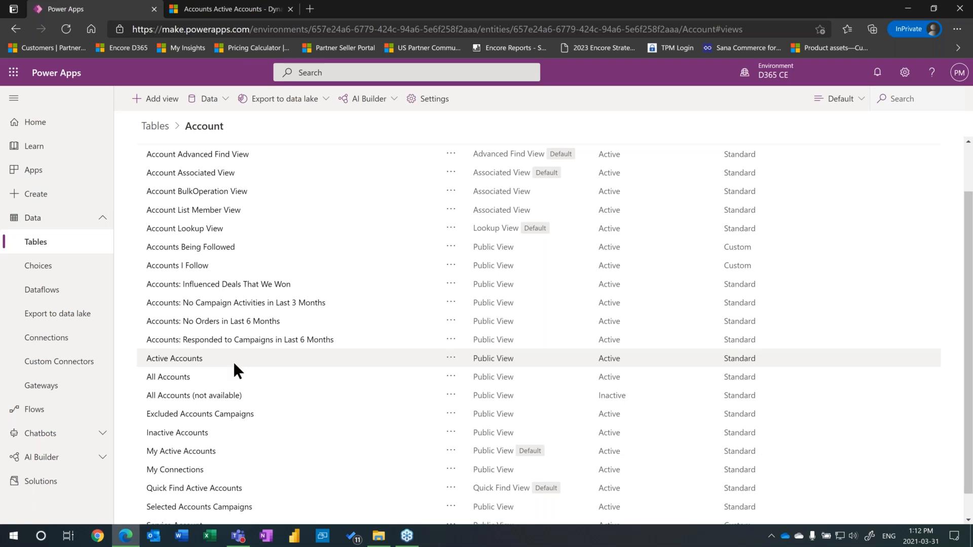
pyautogui.scroll(2, 235, 366)
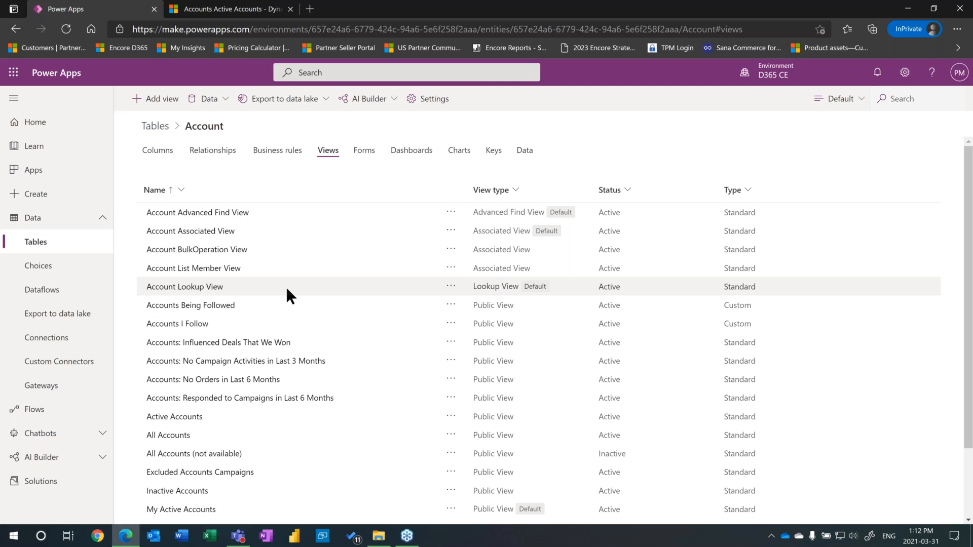
pyautogui.click(366, 154)
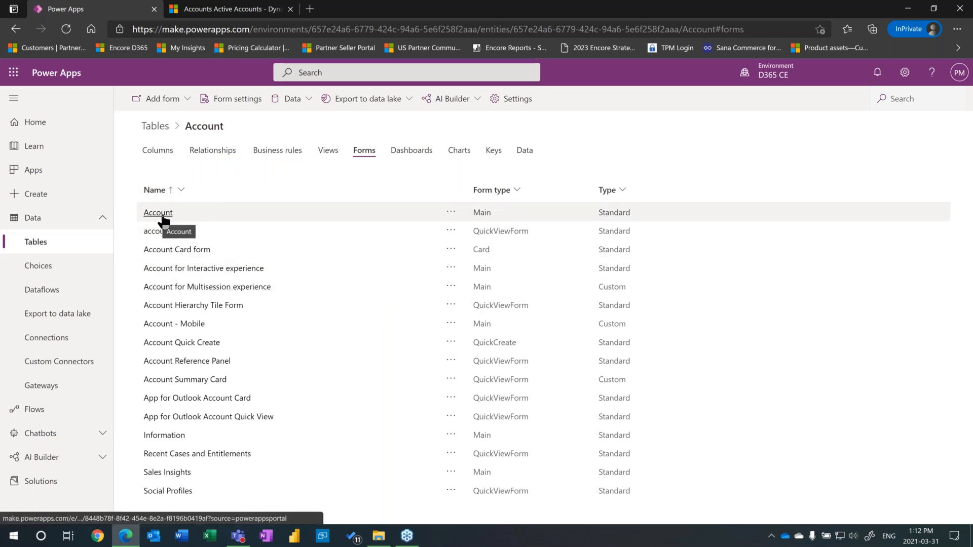
# Open the A Datum Corporation account in Sales Hub to view its form, and return to Power Apps
pyautogui.click(234, 9)
pyautogui.click(187, 182)
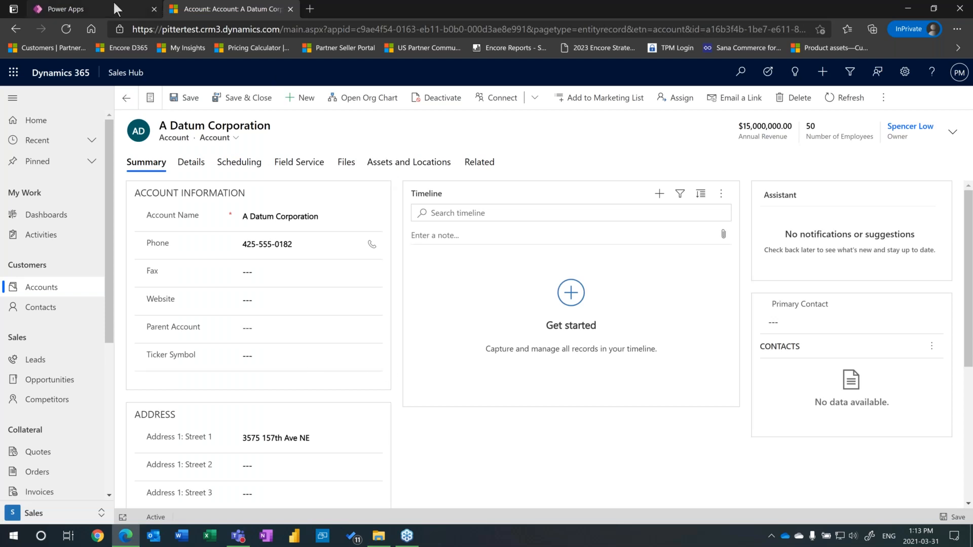
pyautogui.click(91, 9)
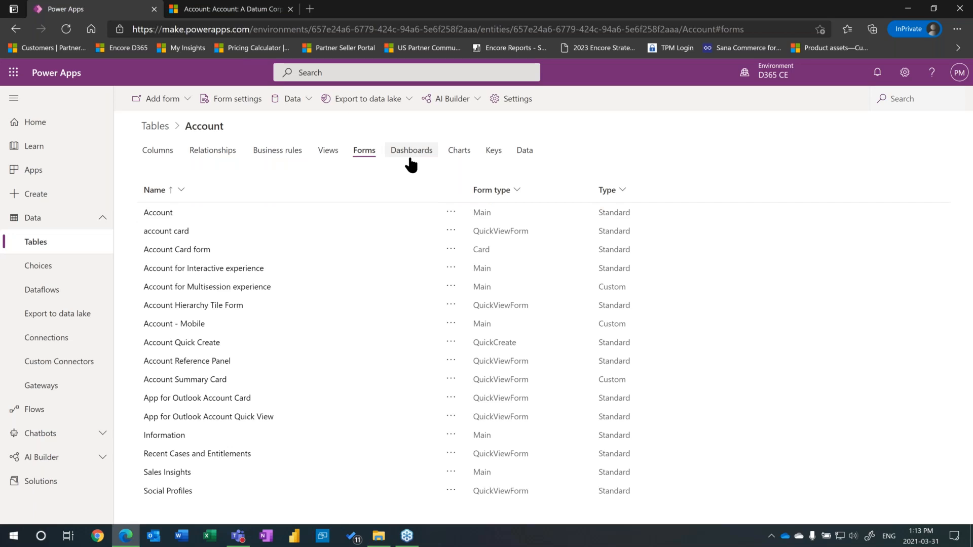
# Go back to the Sales Activity Social Dashboard in Sales Hub and examine the Develop phase of the sales pipeline chart
pyautogui.click(178, 4)
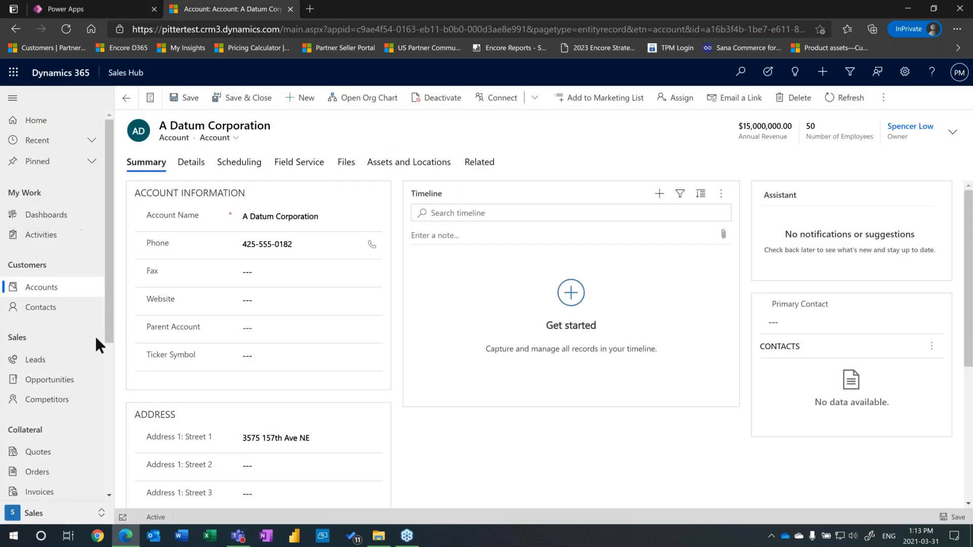
pyautogui.click(18, 28)
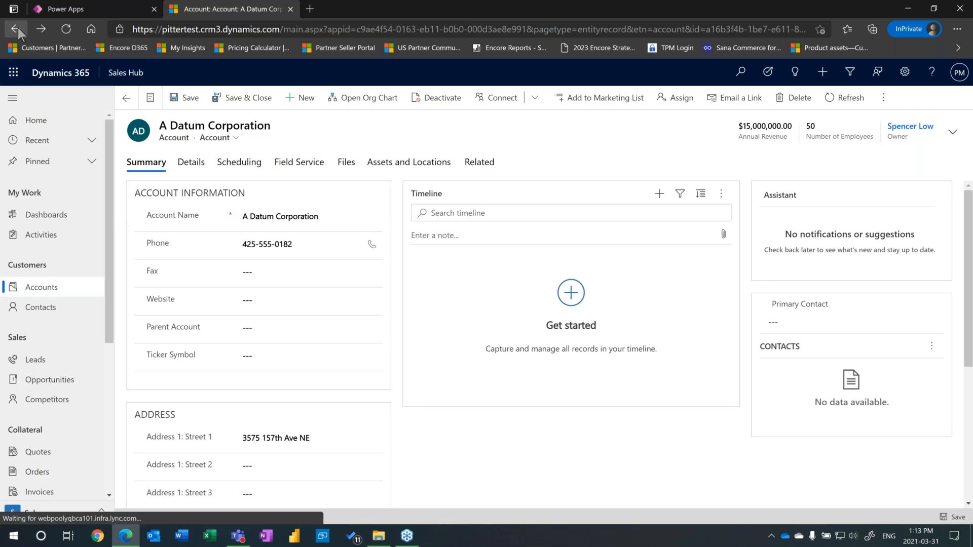
pyautogui.click(17, 27)
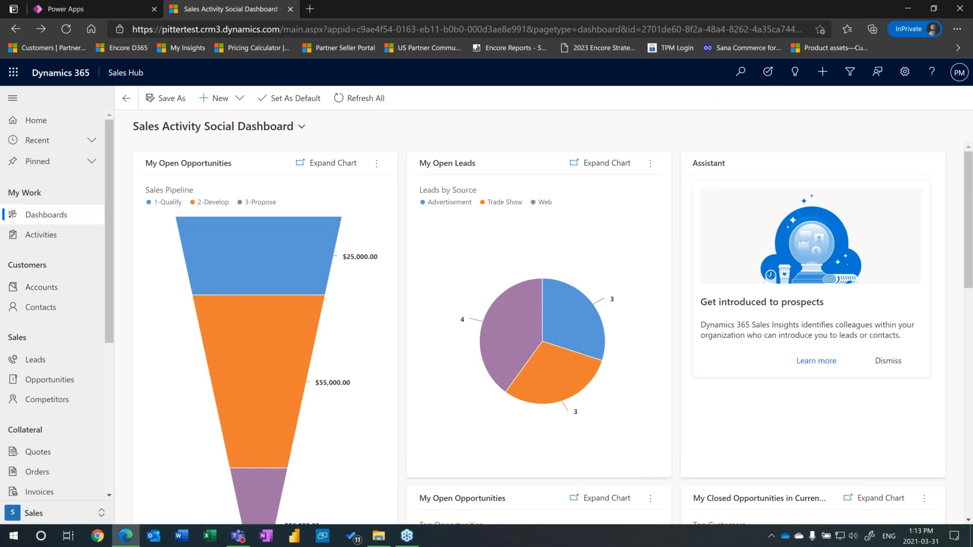
pyautogui.click(114, 9)
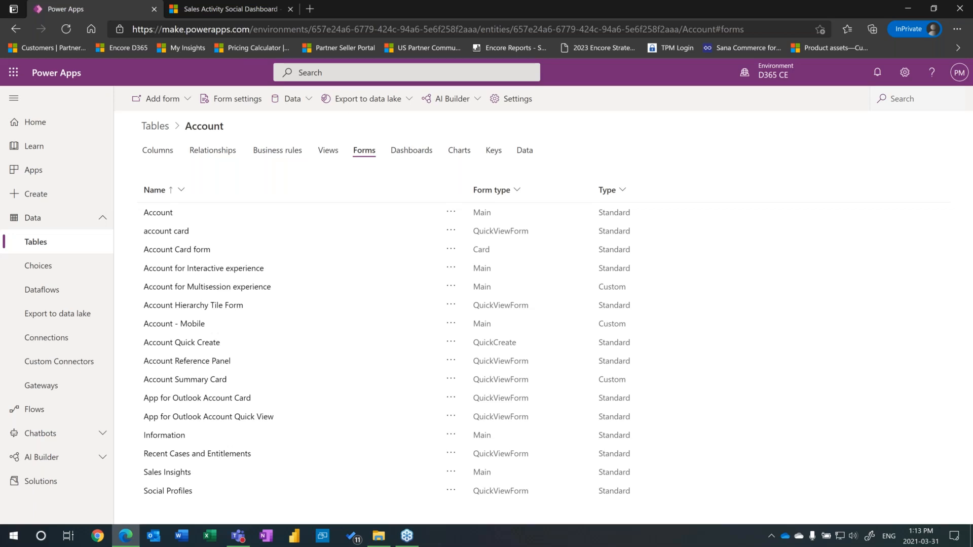
pyautogui.click(262, 10)
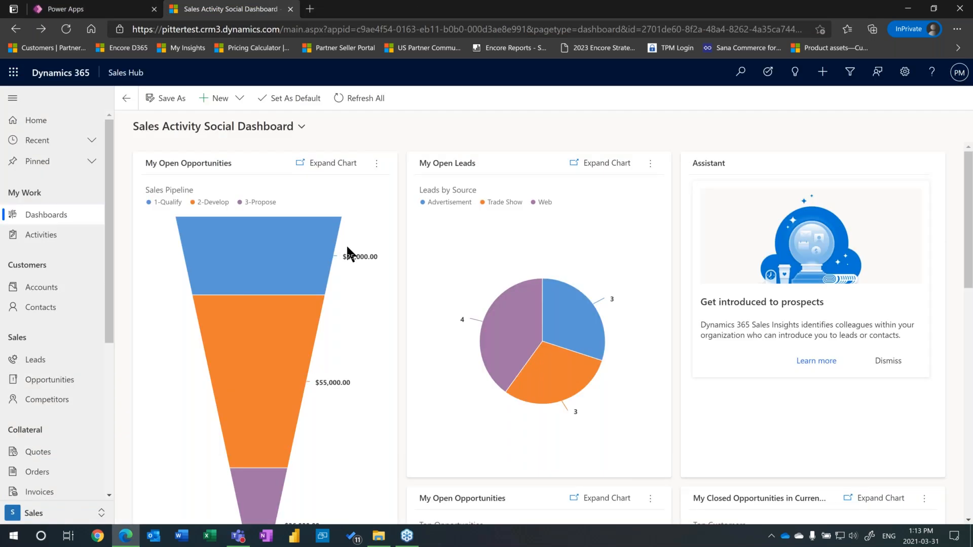
pyautogui.moveTo(292, 336)
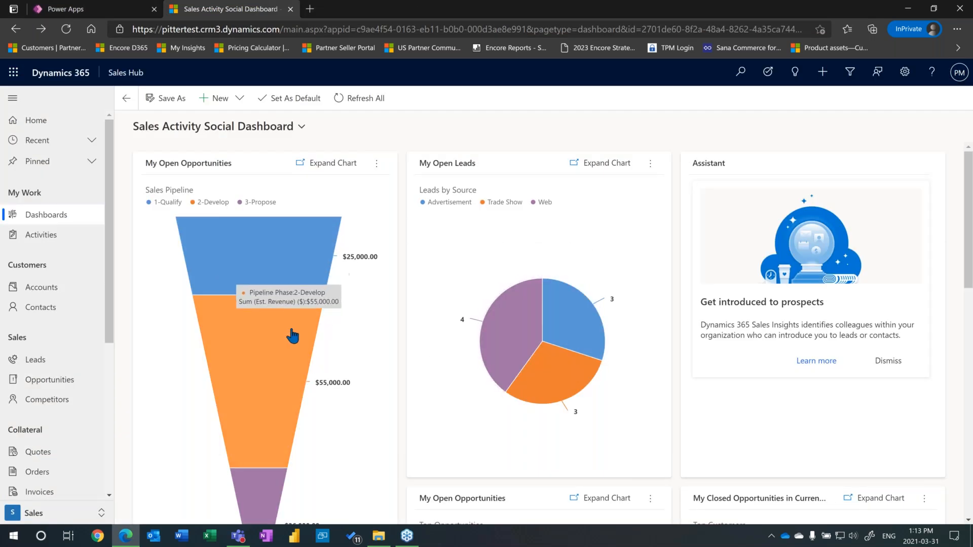
# View the Account table's data records in Power Apps, and go back to the environment's list of apps
pyautogui.click(66, 8)
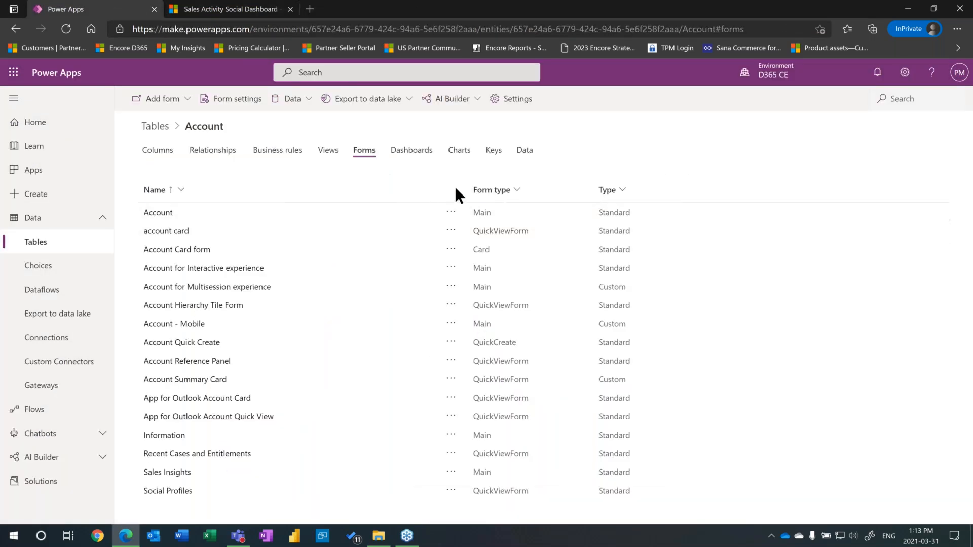
pyautogui.click(516, 155)
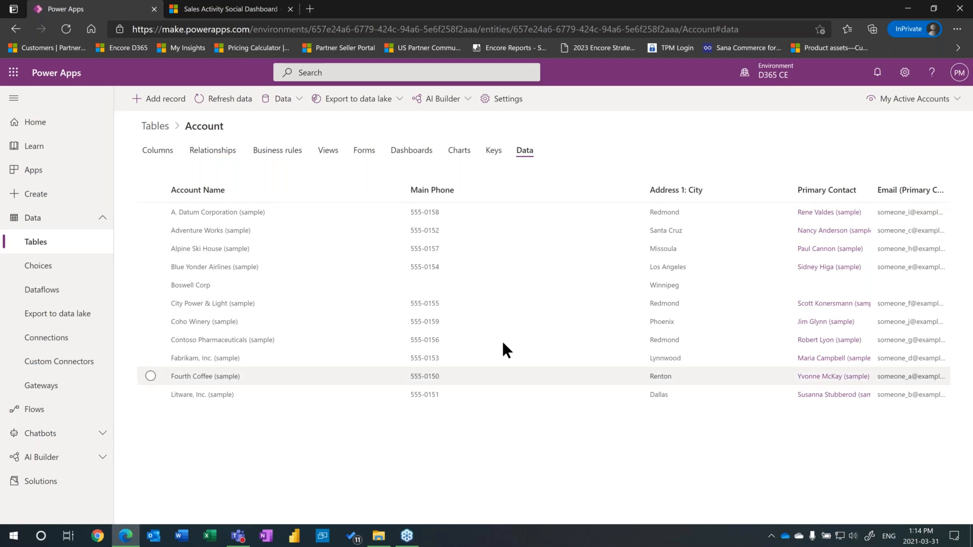
pyautogui.click(33, 127)
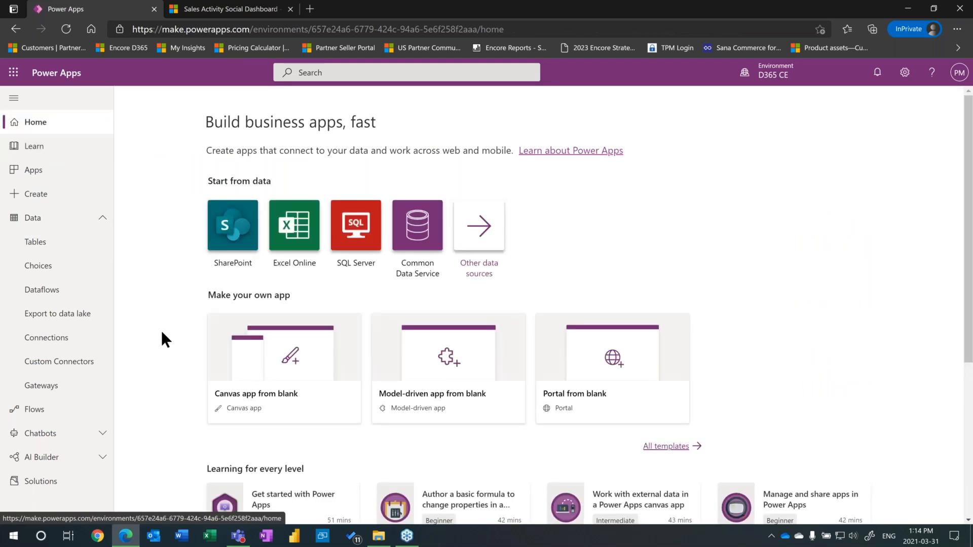
pyautogui.click(65, 171)
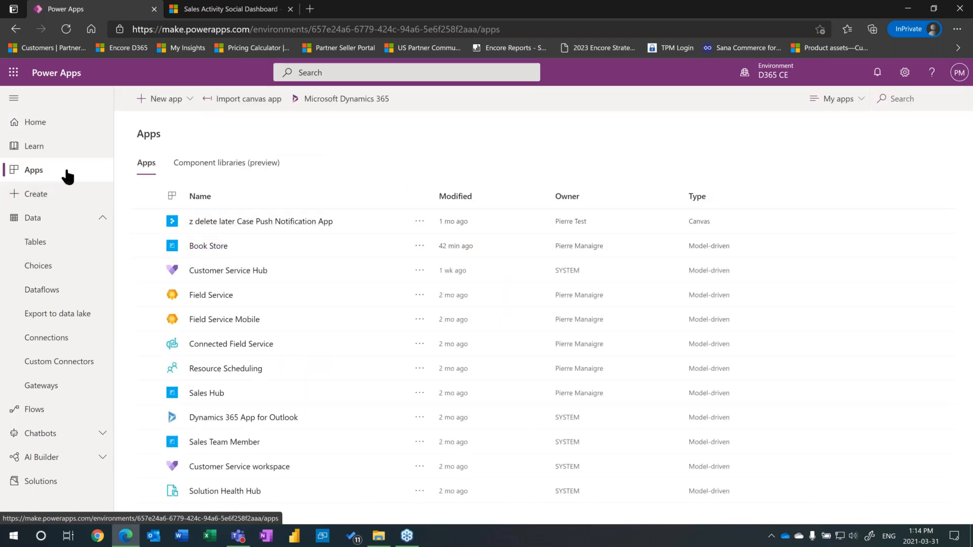
# Create a new model-driven app named Sales Model App, keeping the default image and leaving the optional settings unselected
pyautogui.click(184, 101)
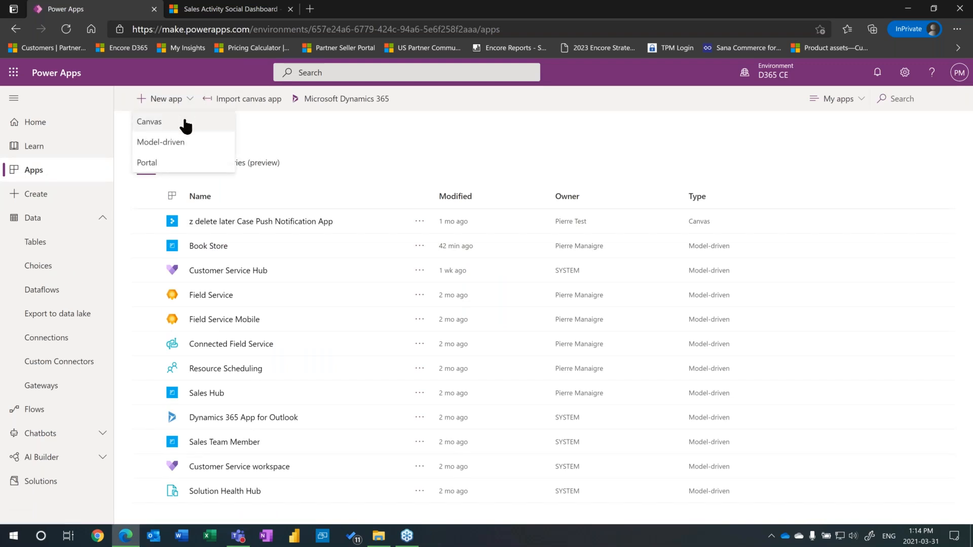
pyautogui.click(195, 148)
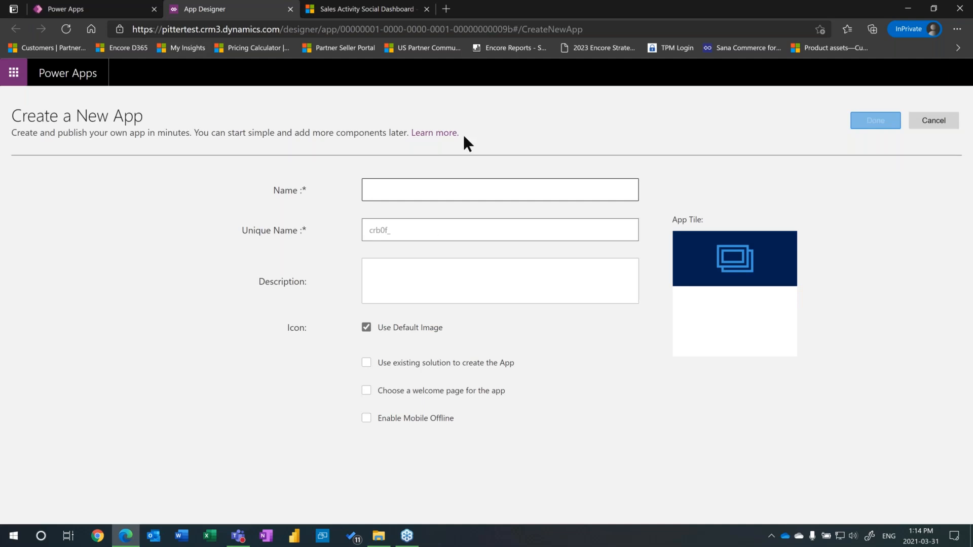
pyautogui.write('Sales')
pyautogui.press('capslock')
pyautogui.write('MDA')
pyautogui.press('capslock')
pyautogui.write('Ap')
pyautogui.press('BackSpace')
pyautogui.press('BackSpace')
pyautogui.press('BackSpace')
pyautogui.press('BackSpace')
pyautogui.press('BackSpace')
pyautogui.write('odel App')
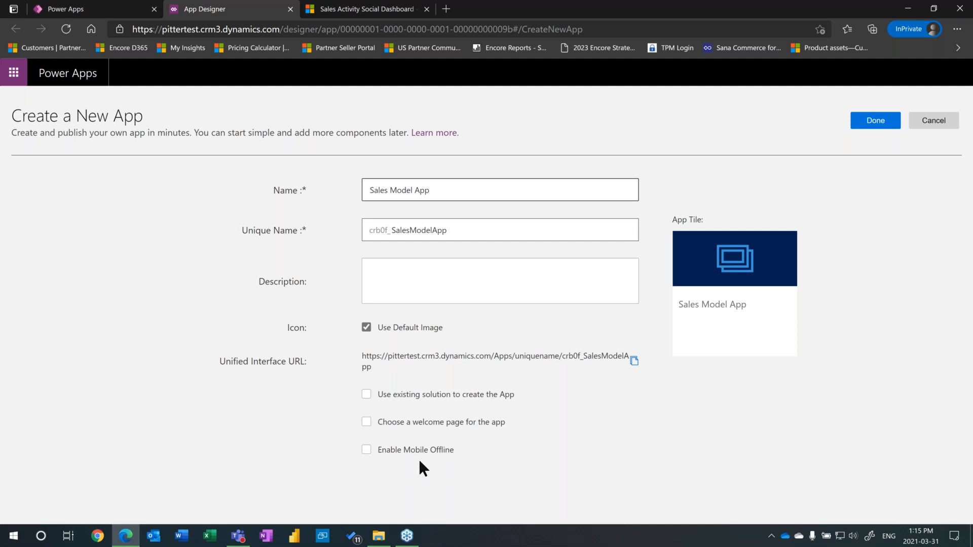
pyautogui.click(877, 122)
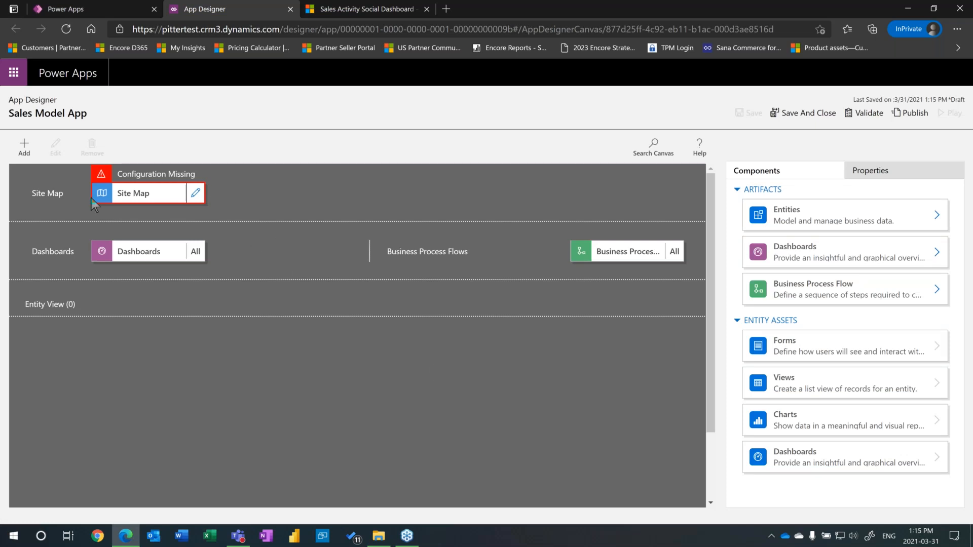
# Open the new app's site map for editing and look over its placeholder area, group and subarea
pyautogui.click(196, 193)
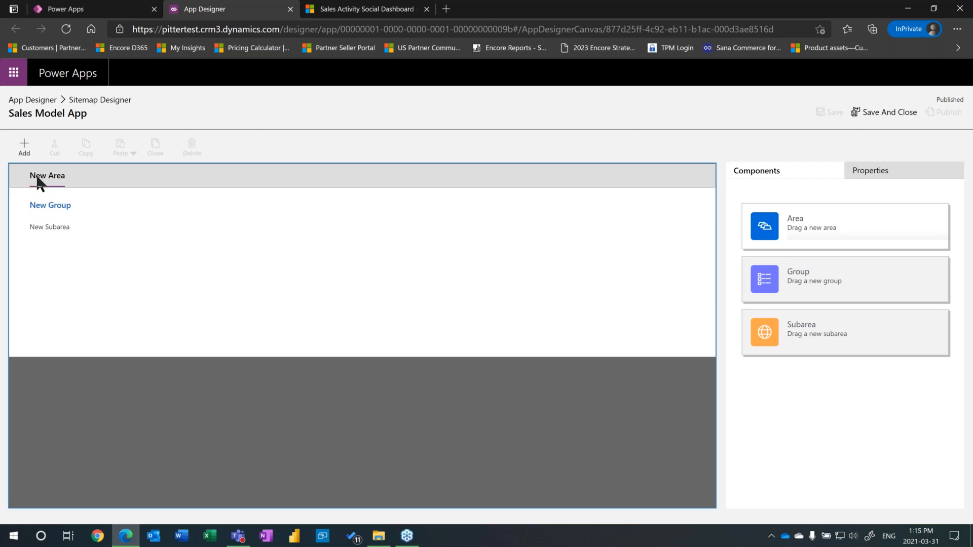
pyautogui.moveTo(82, 183)
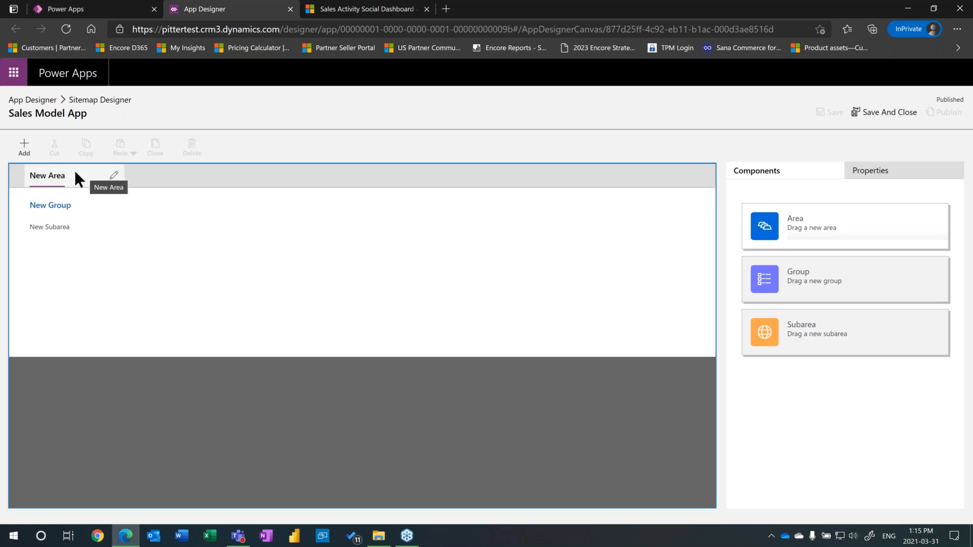
pyautogui.moveTo(83, 226)
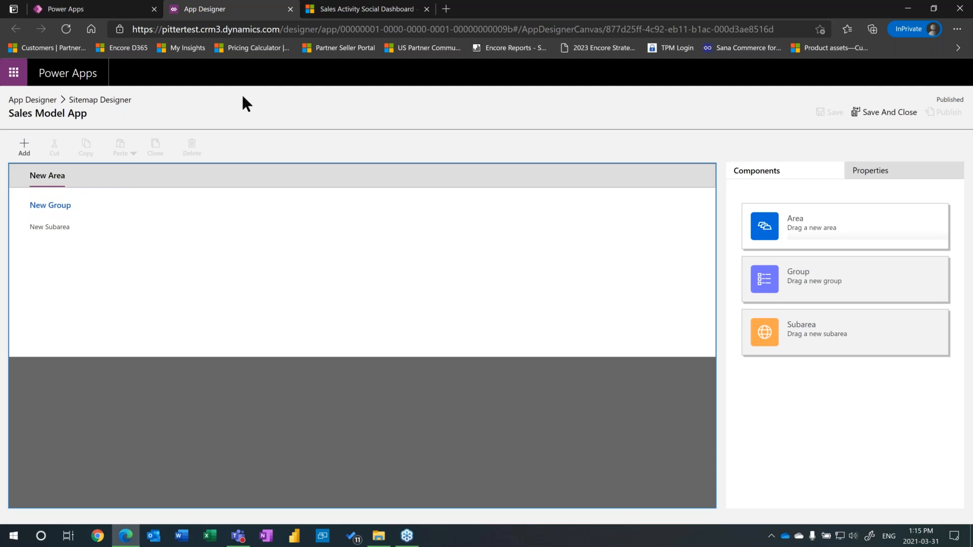
# Switch to Sales Hub to view its list of navigation areas, and return to the site map in App Designer
pyautogui.click(358, 7)
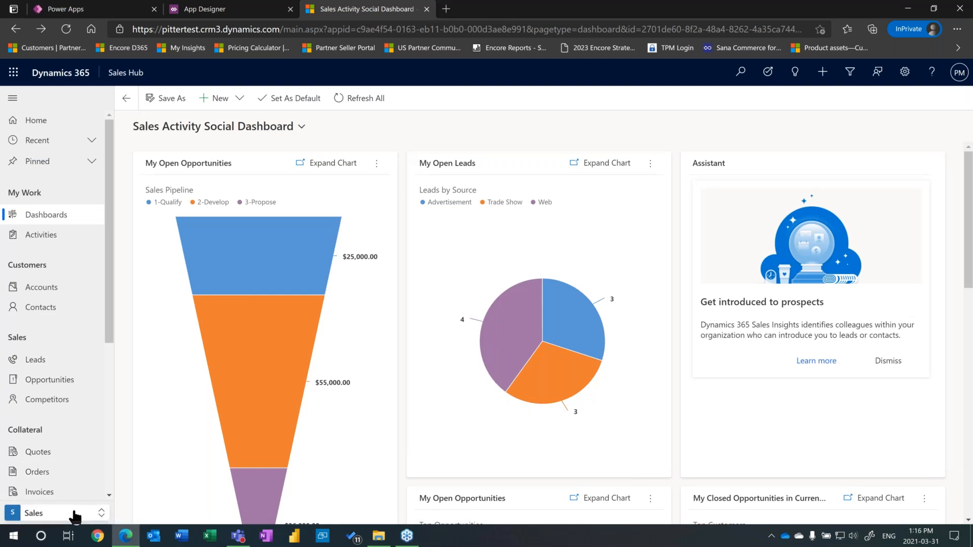
pyautogui.click(53, 517)
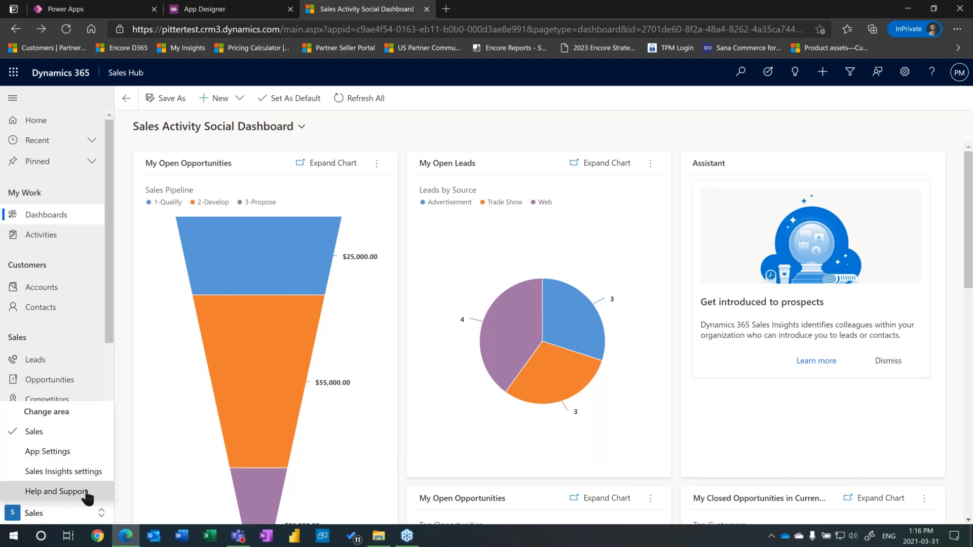
pyautogui.click(69, 520)
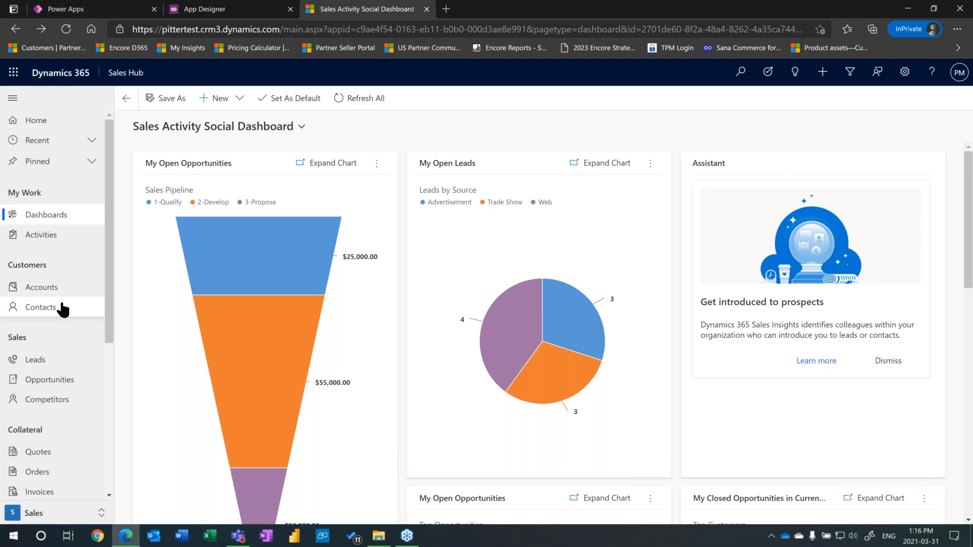
pyautogui.click(237, 7)
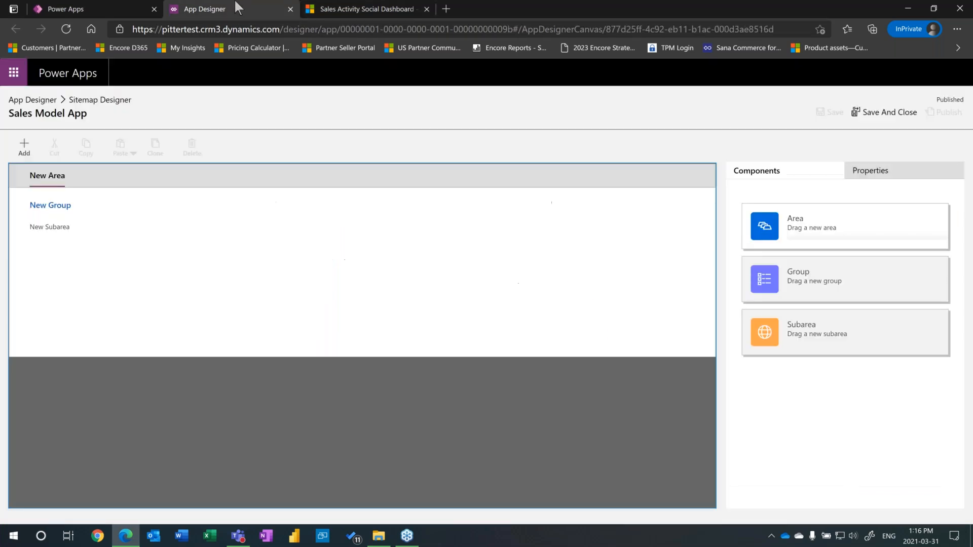
# Rename the site map's placeholder area as Sales Area
pyautogui.click(45, 183)
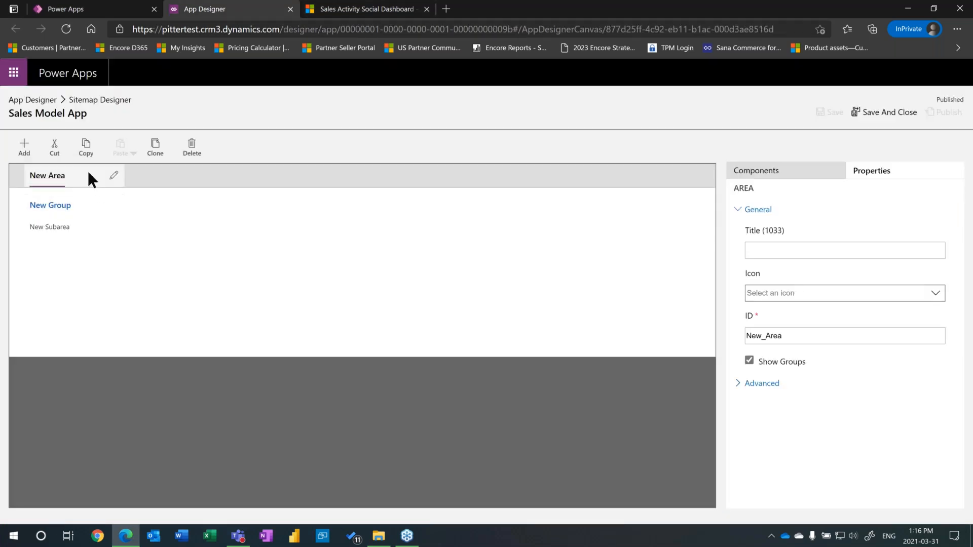
pyautogui.click(113, 172)
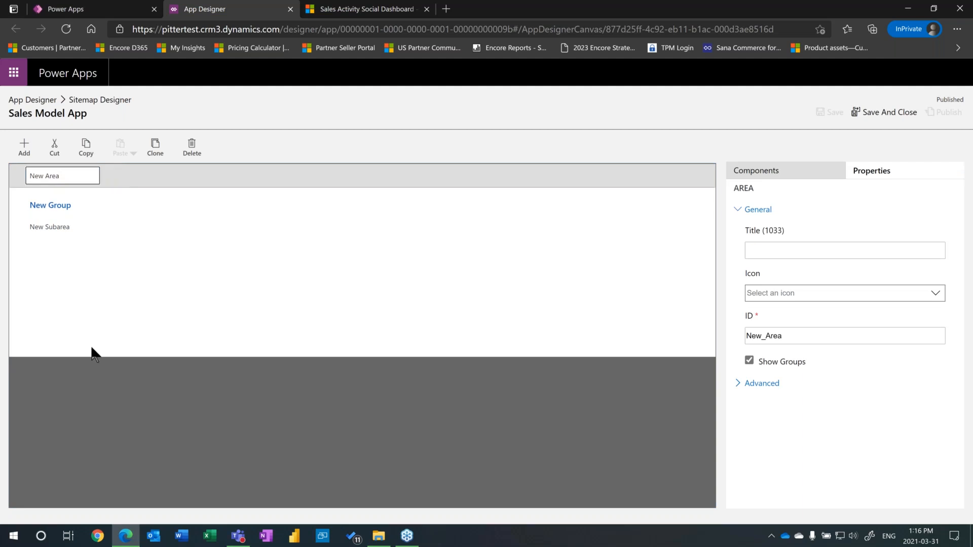
pyautogui.hotkey('shift', 'Right')
pyautogui.hotkey('shift', 'Right')
pyautogui.hotkey('shift', 'Right')
pyautogui.write('Sales')
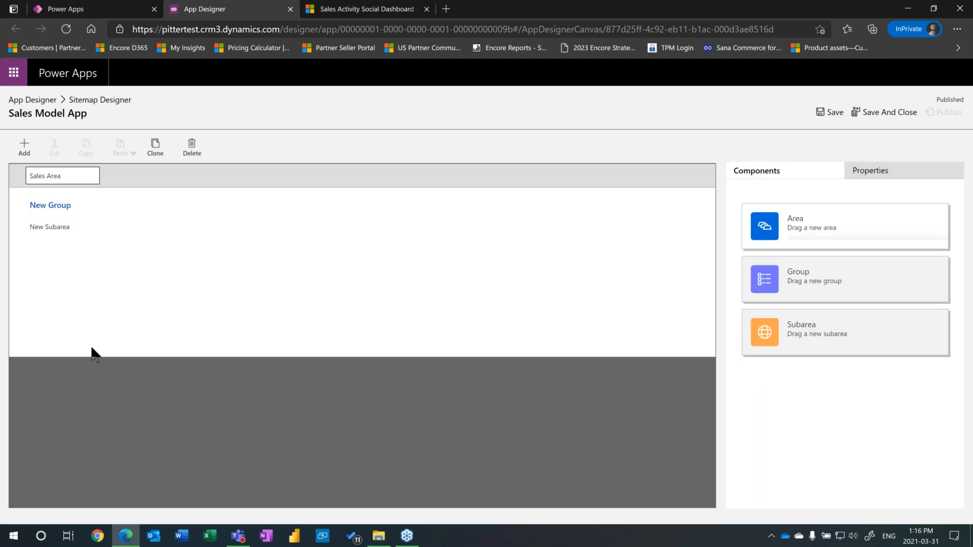
pyautogui.click(149, 199)
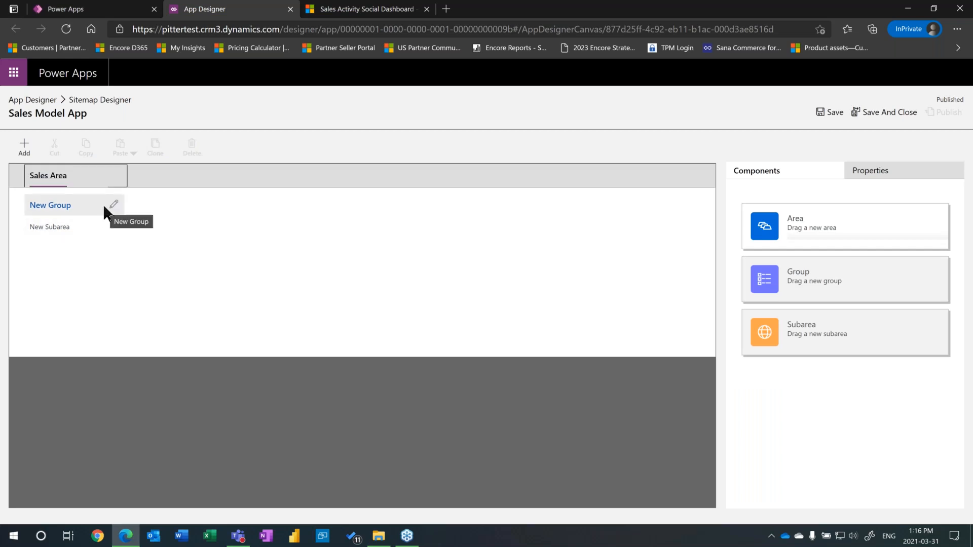
# Rename the placeholder group in Sales Area as My Work Group
pyautogui.click(111, 207)
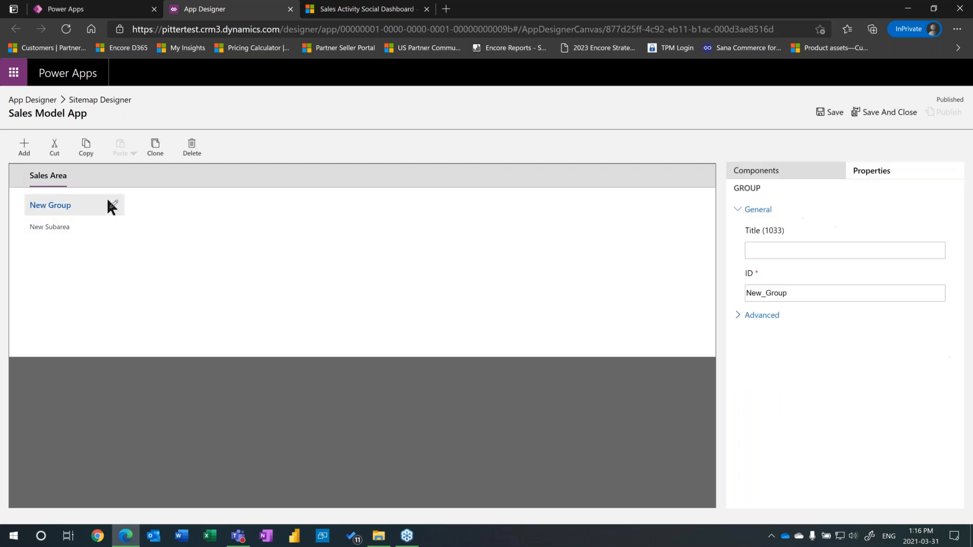
pyautogui.click(113, 205)
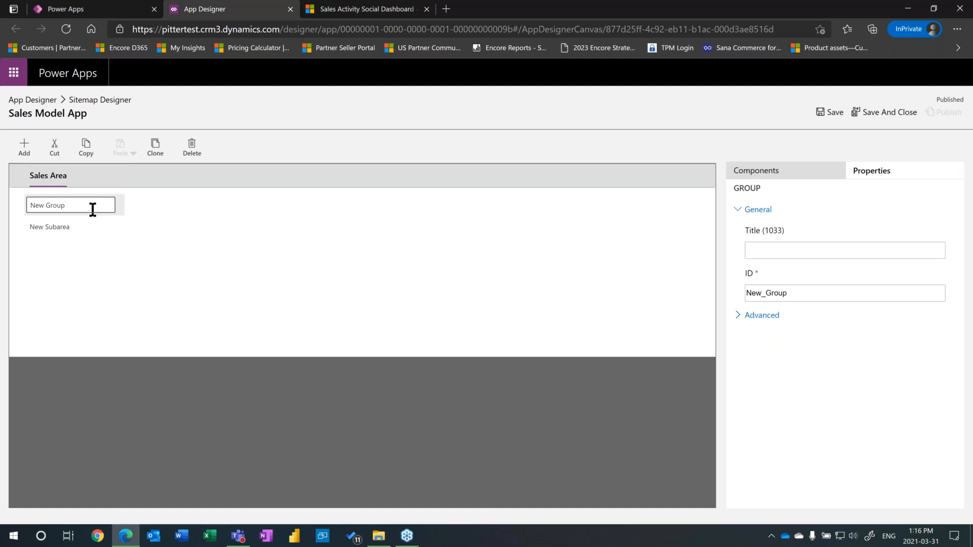
pyautogui.doubleClick(32, 205)
pyautogui.write('My Work')
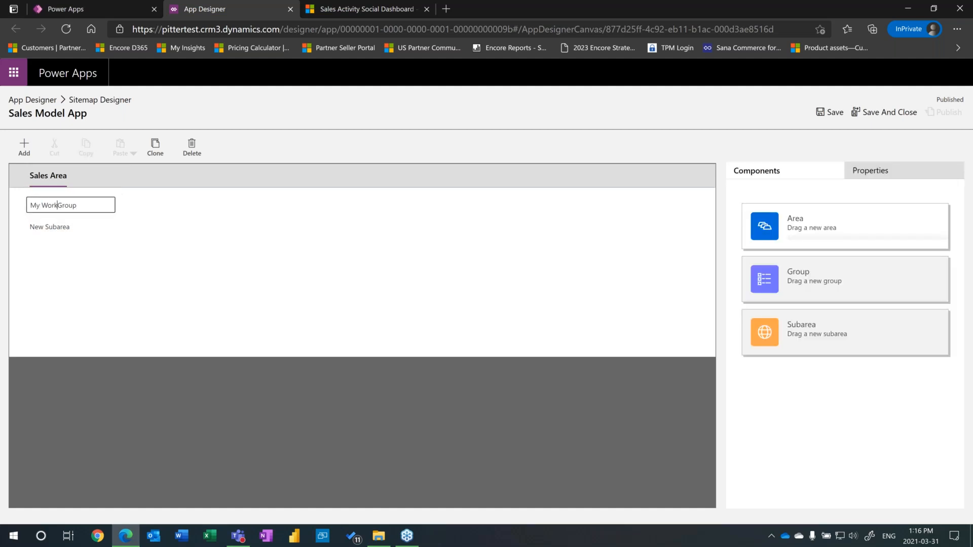
pyautogui.click(111, 305)
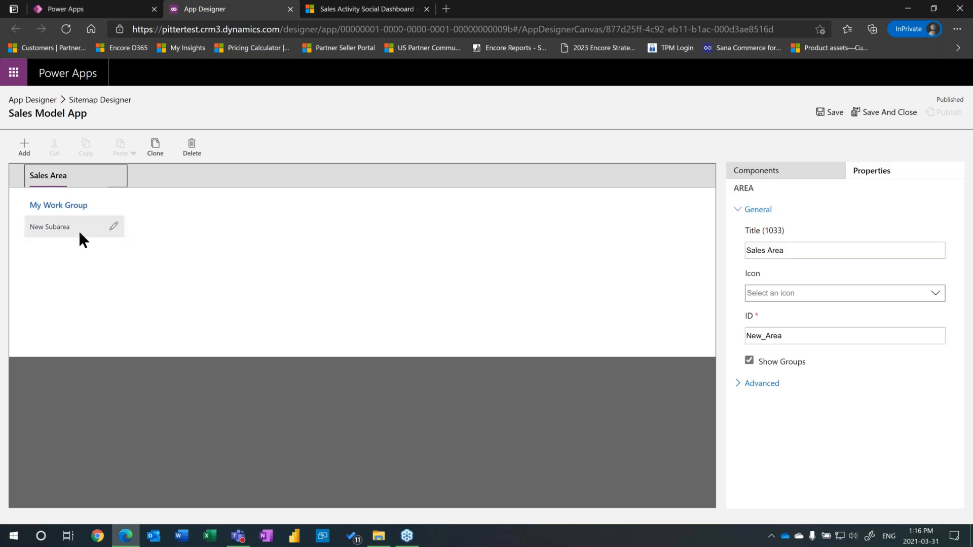
# Set the placeholder subarea in My Work Group to type Entity with Account as its entity
pyautogui.click(111, 227)
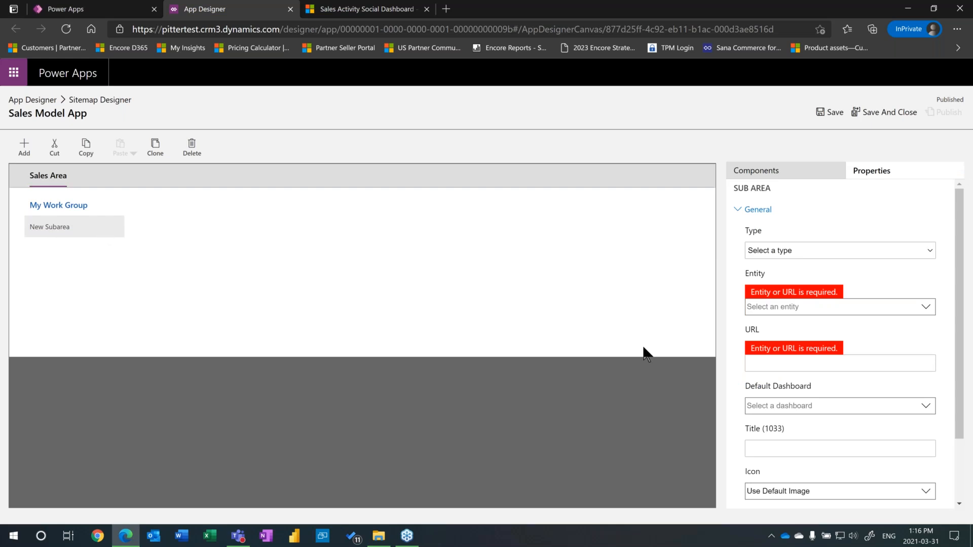
pyautogui.click(788, 251)
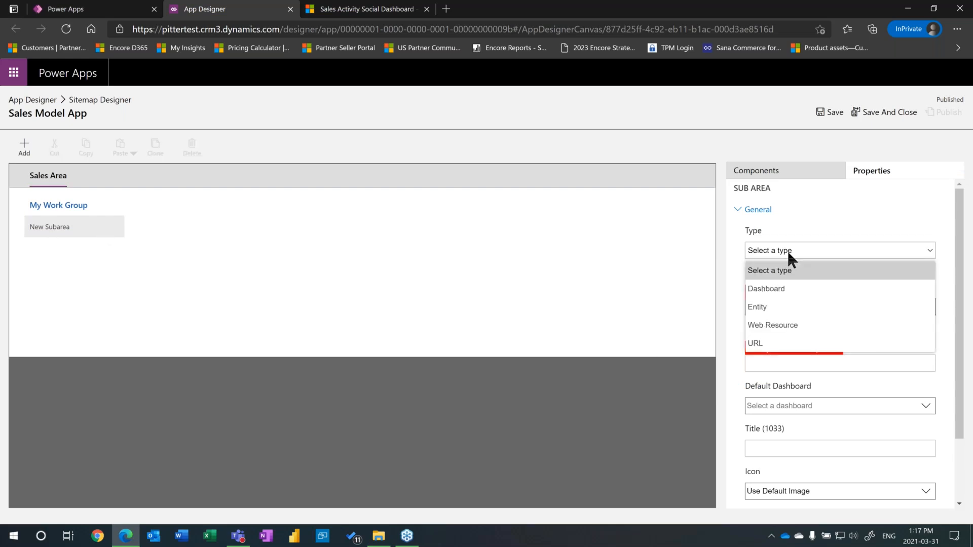
pyautogui.click(778, 302)
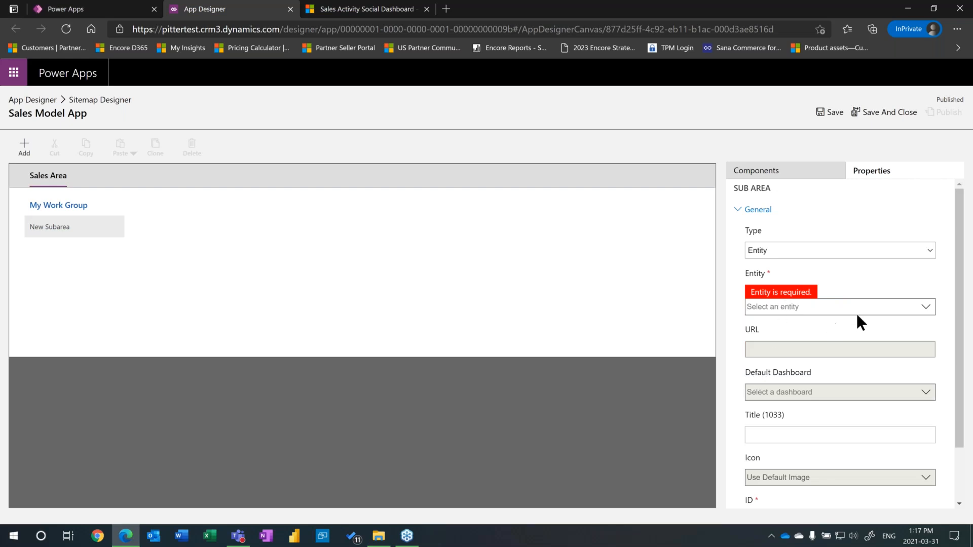
pyautogui.click(925, 307)
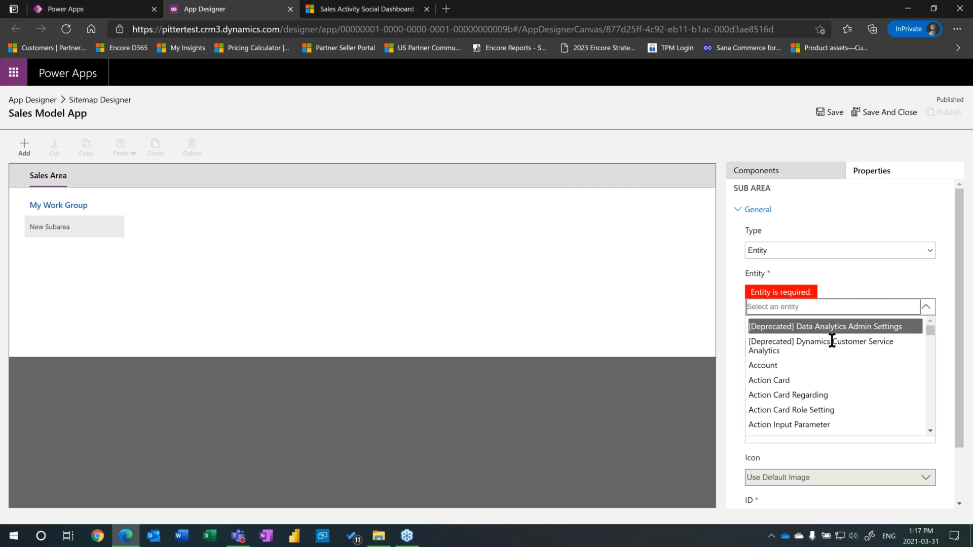
pyautogui.click(764, 367)
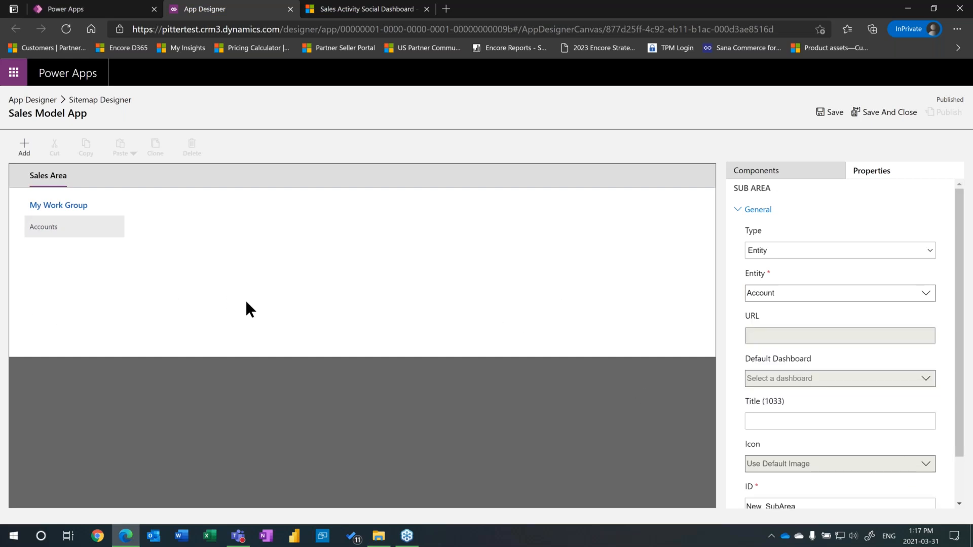
# Add a second subarea to My Work Group with type Entity and Contact as its entity
pyautogui.click(25, 147)
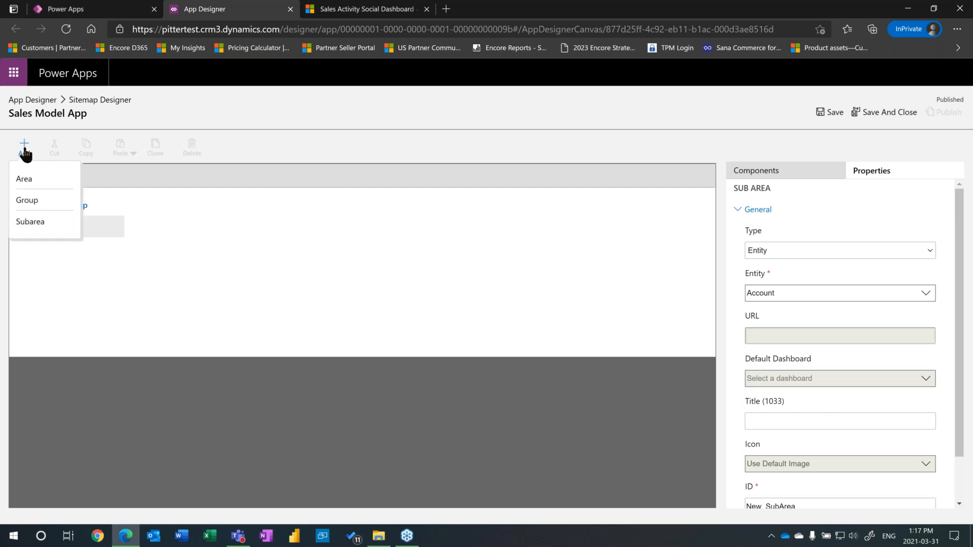
pyautogui.click(31, 222)
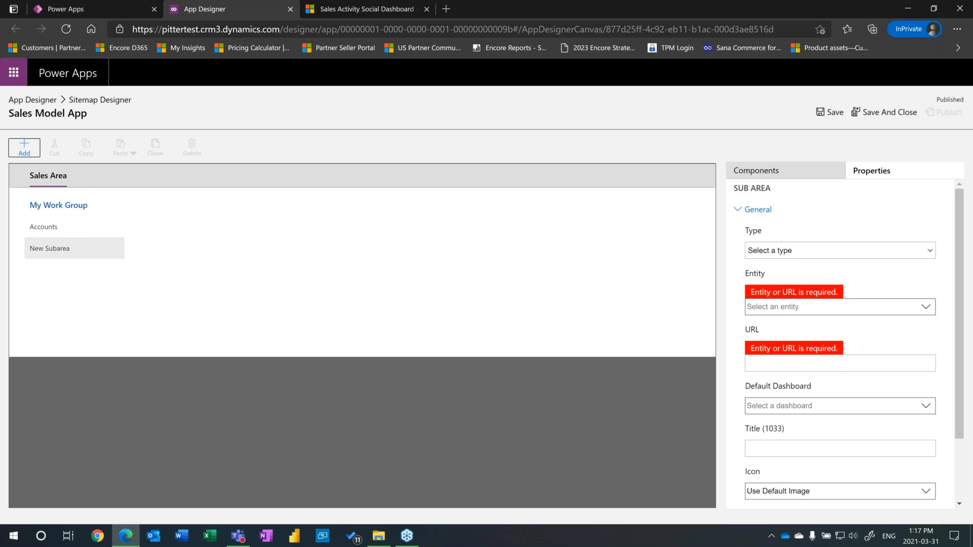
pyautogui.click(783, 251)
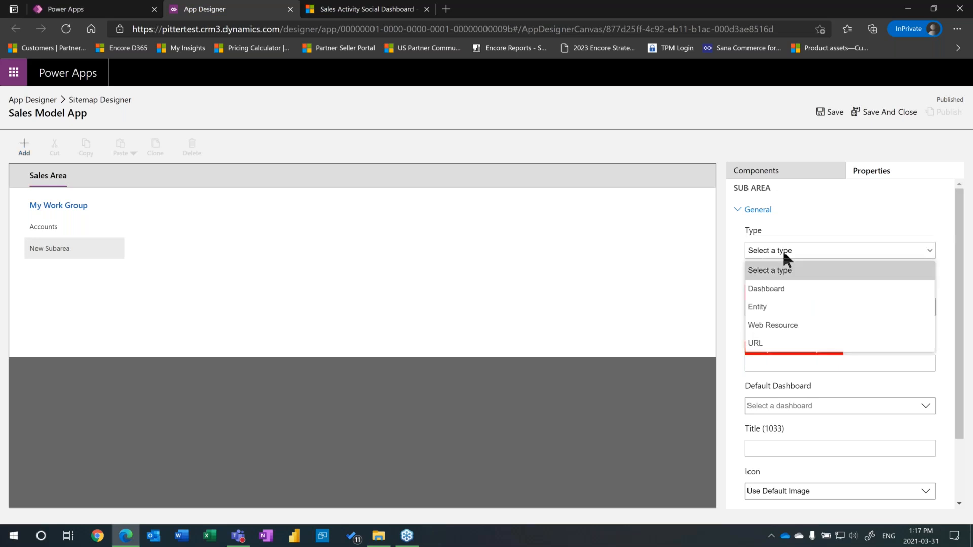
pyautogui.click(769, 306)
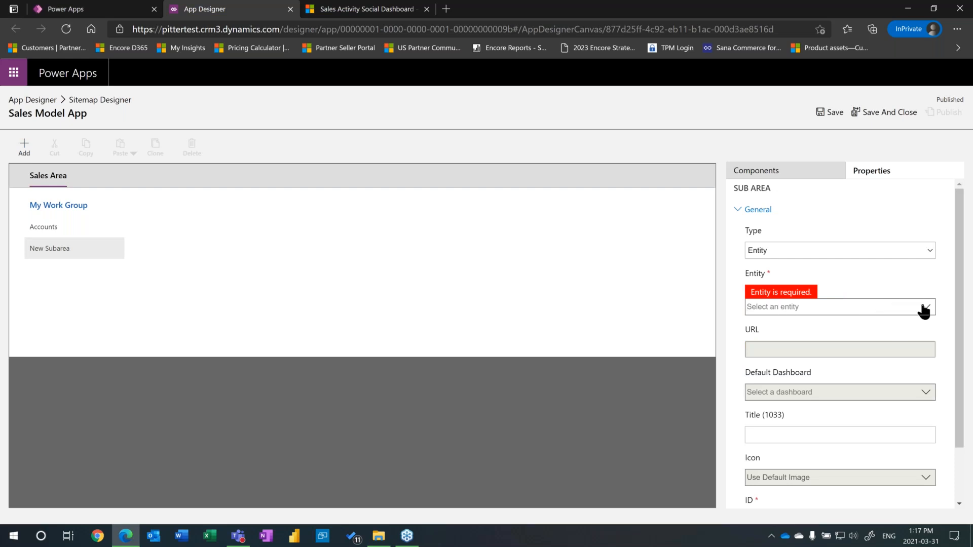
pyautogui.click(879, 308)
pyautogui.write('cont')
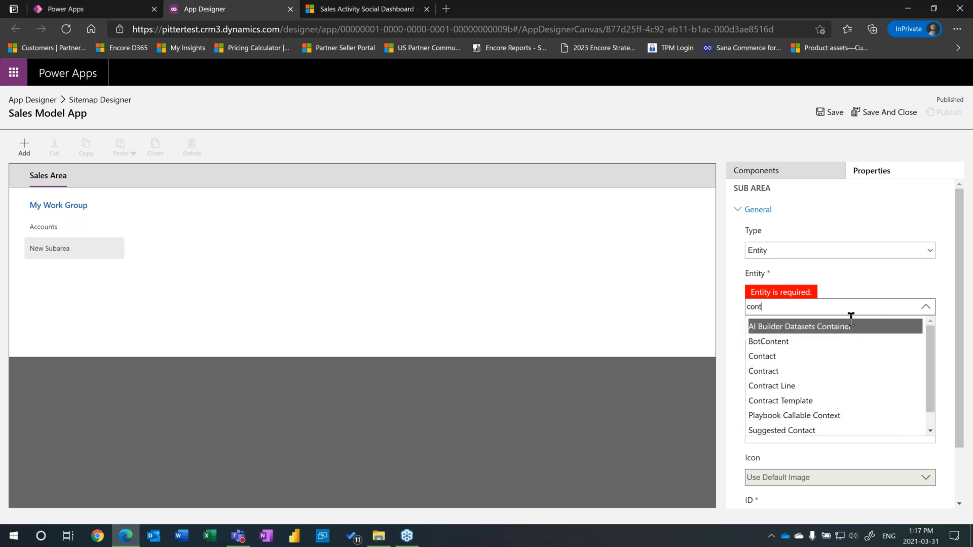
pyautogui.click(776, 356)
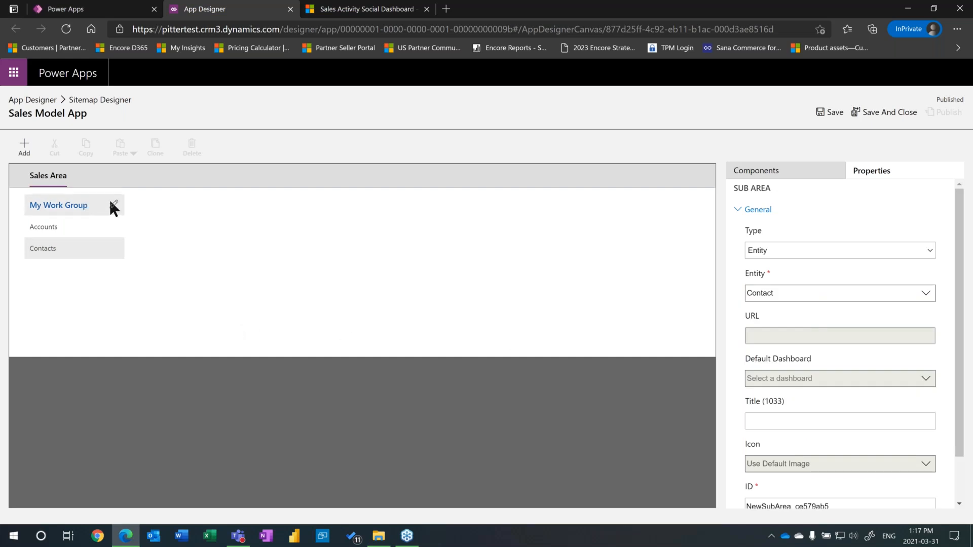
# Add a third subarea to My Work Group with type Entity and Appointment as its entity
pyautogui.click(24, 152)
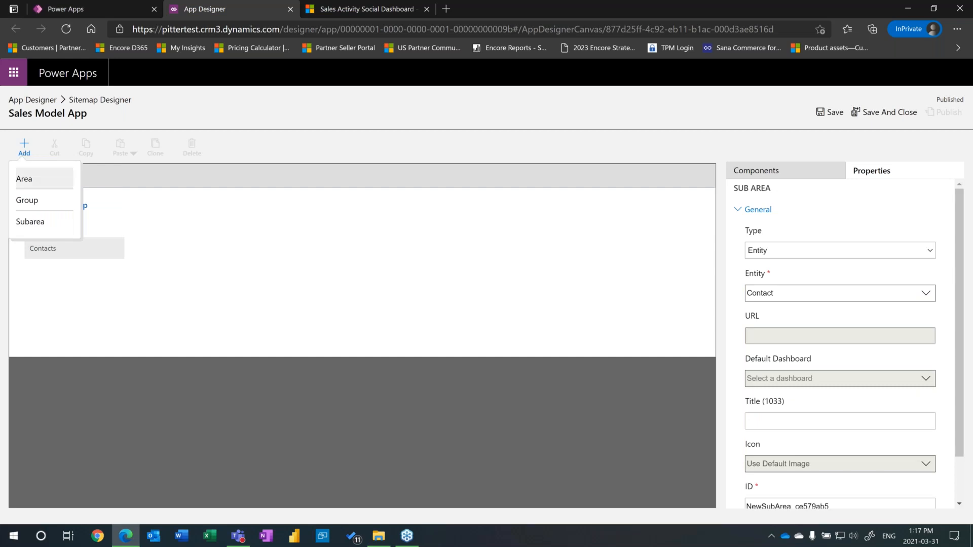
pyautogui.click(58, 224)
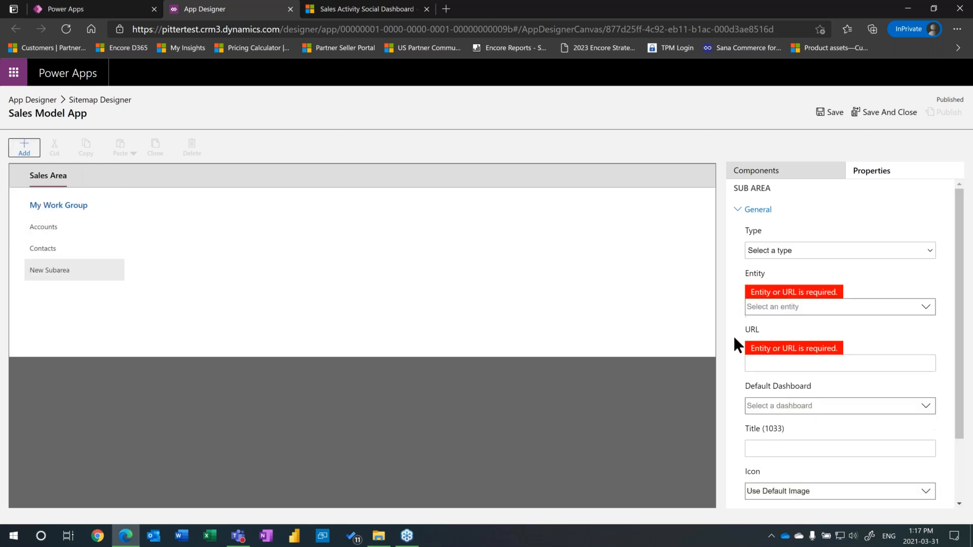
pyautogui.click(764, 255)
pyautogui.click(765, 302)
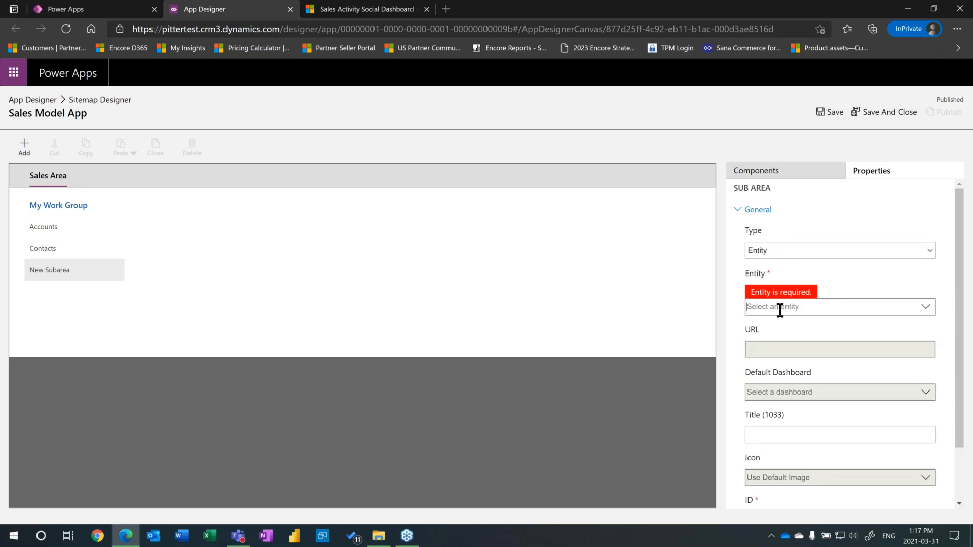
pyautogui.write('app')
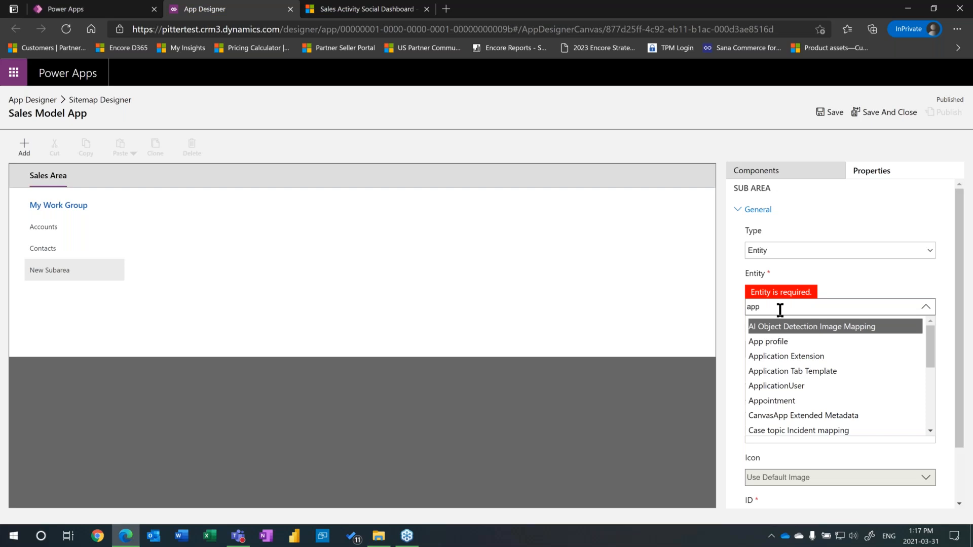
pyautogui.write('o')
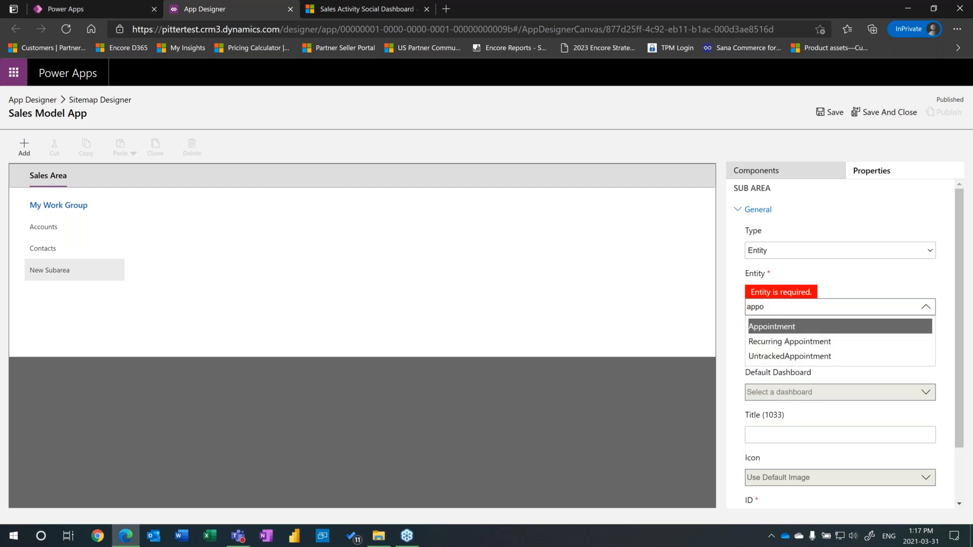
pyautogui.click(784, 327)
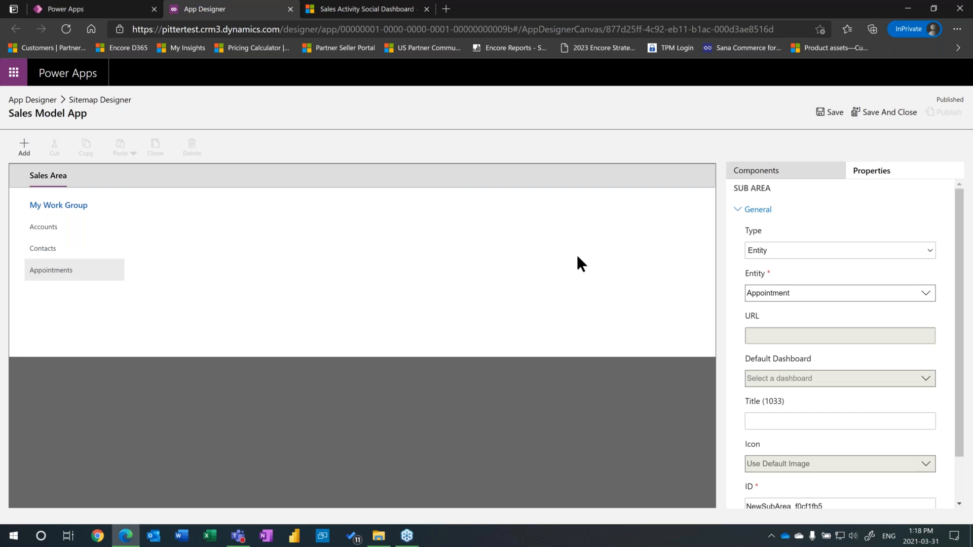
# Save the site map, close the app designer and return to the Power Apps list of apps
pyautogui.click(832, 114)
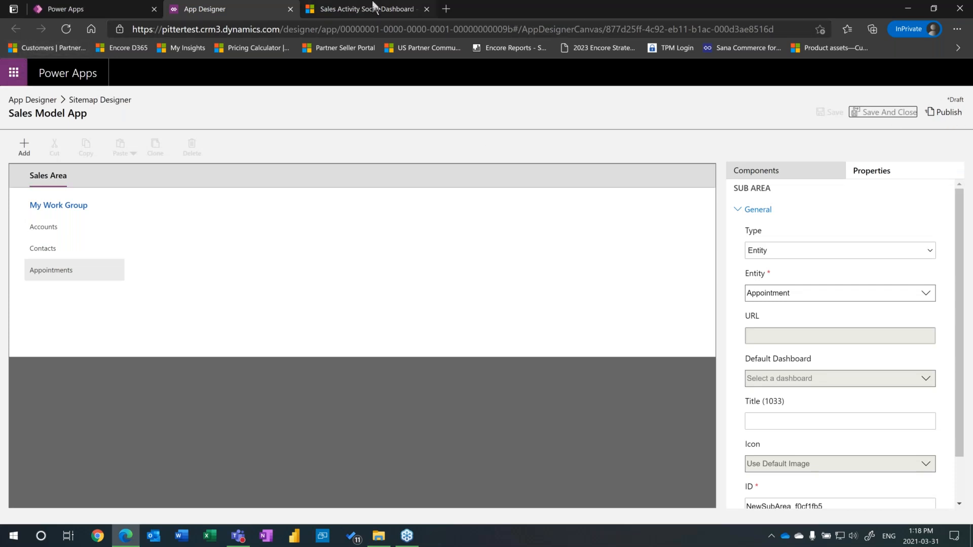
pyautogui.click(290, 9)
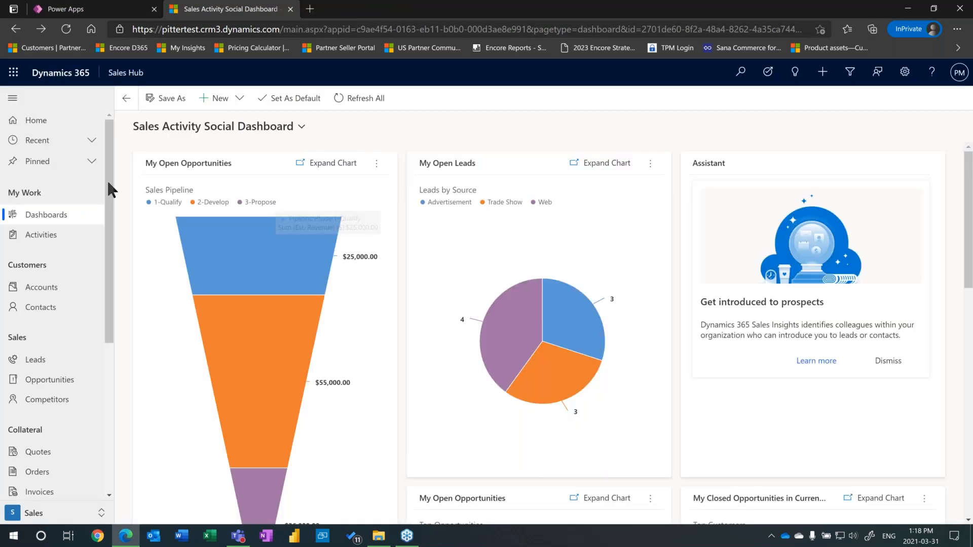
pyautogui.click(65, 9)
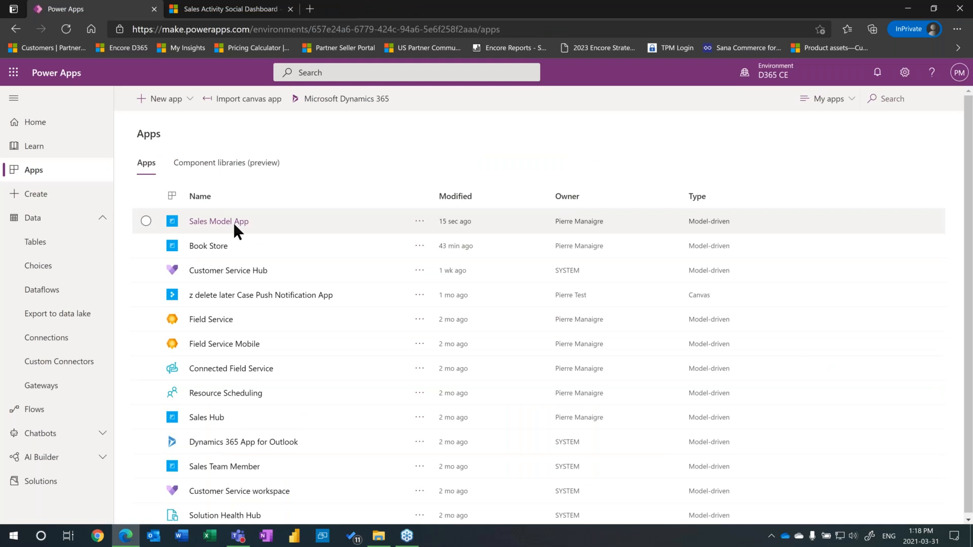
# Check which commands are available for Sales Model App and Book Store in the apps list
pyautogui.click(419, 222)
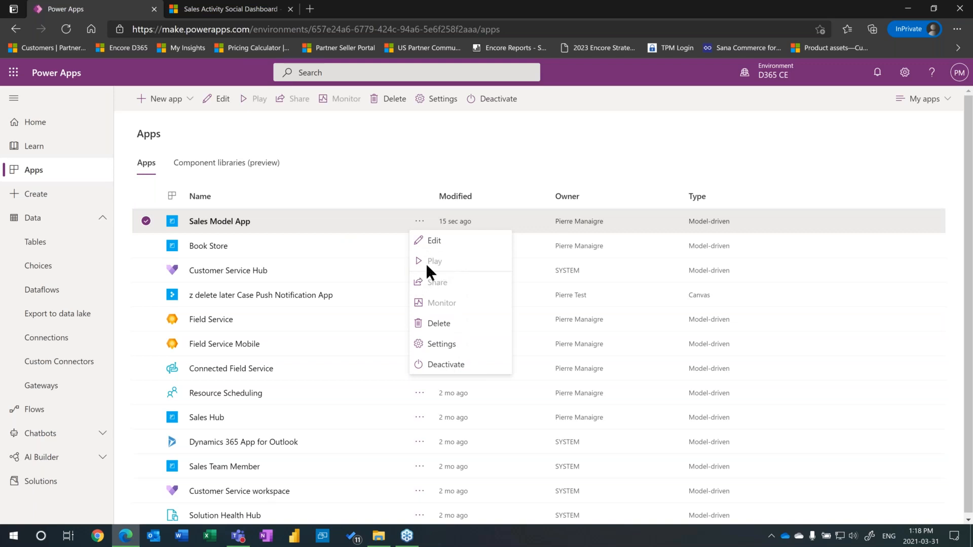
pyautogui.click(285, 219)
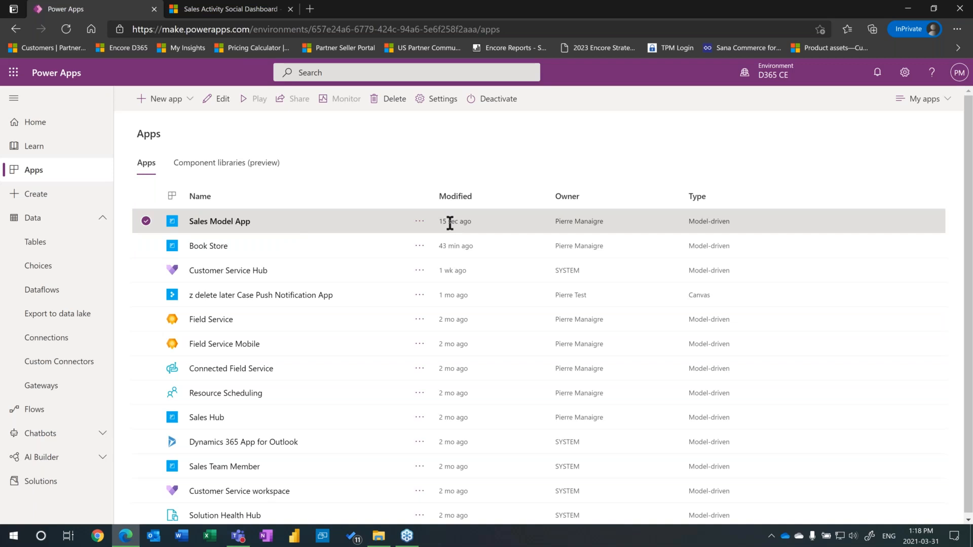
pyautogui.click(419, 221)
pyautogui.click(286, 223)
pyautogui.click(293, 247)
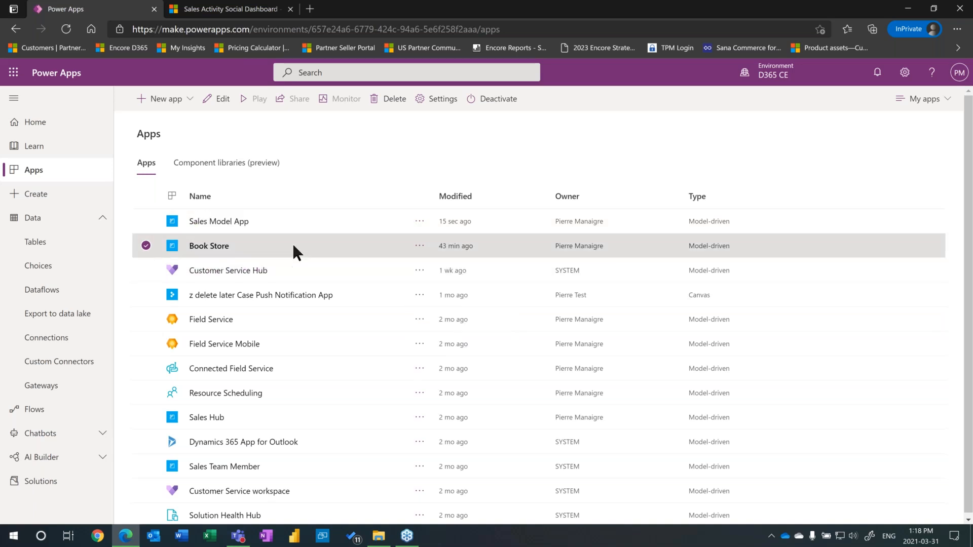
pyautogui.click(419, 247)
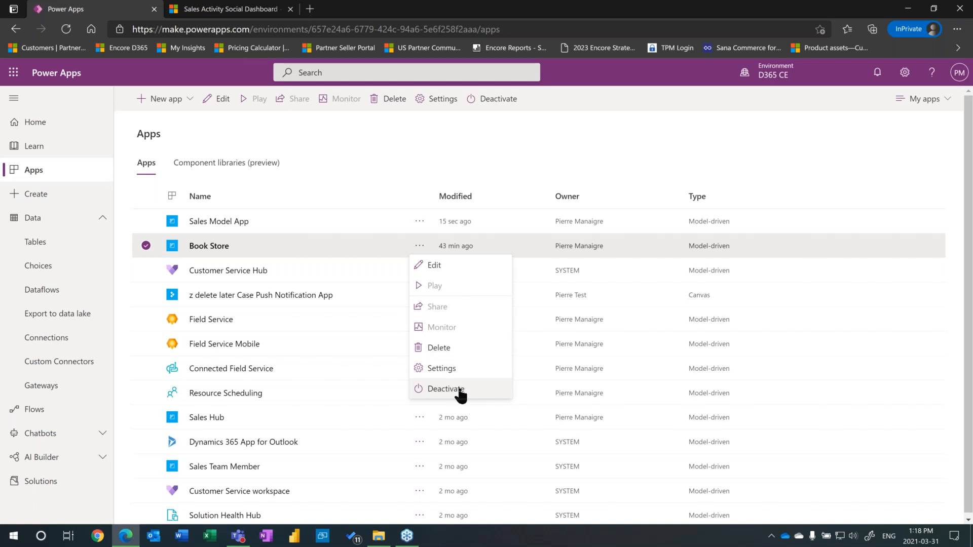
pyautogui.click(354, 145)
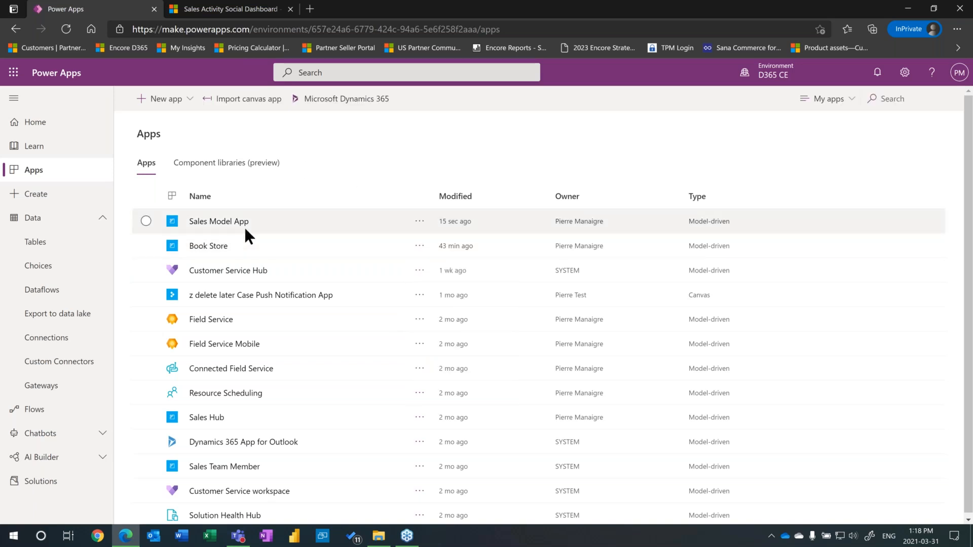
# Open Sales Model App for editing in the app designer
pyautogui.click(230, 222)
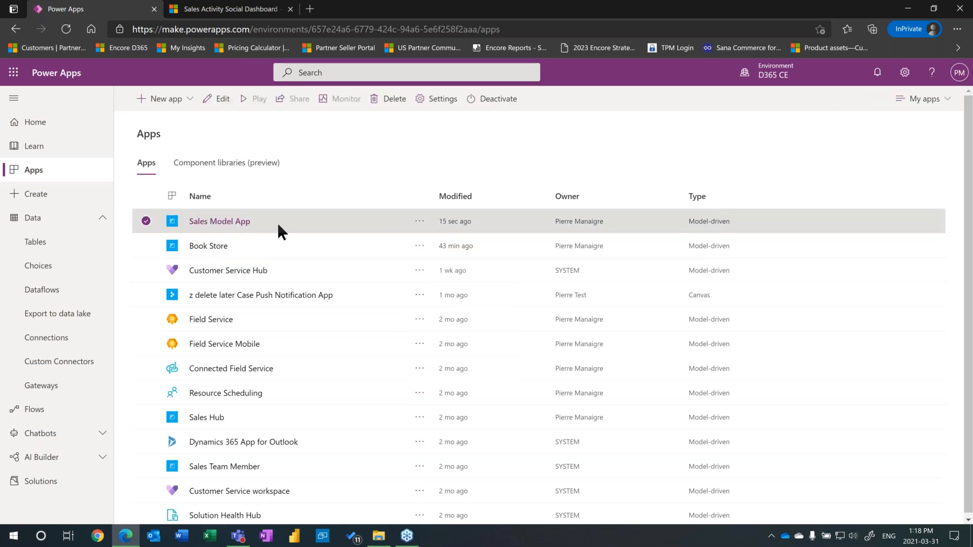
pyautogui.click(420, 222)
pyautogui.click(430, 242)
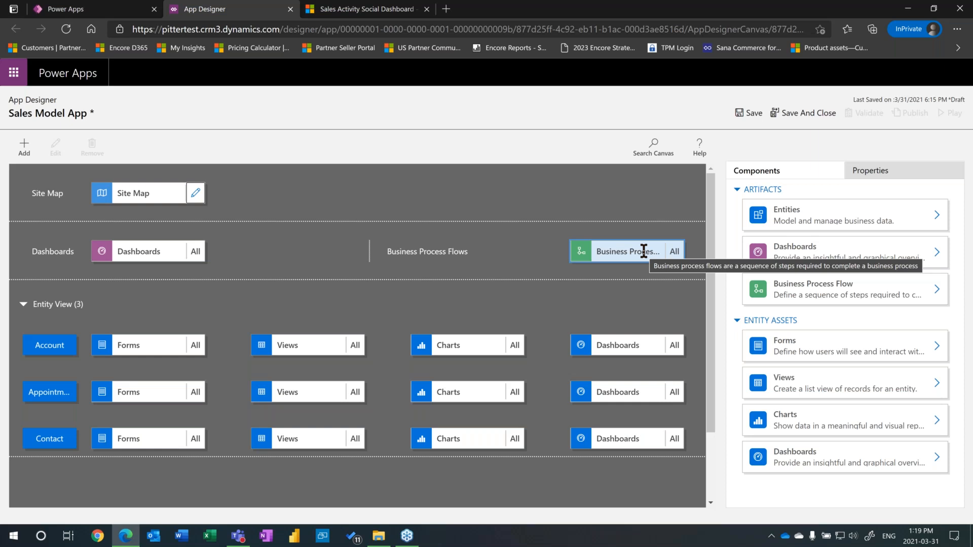
# Start a new business process flow for the app and name it with the presenter's first name in possessive form plus Process
pyautogui.click(643, 252)
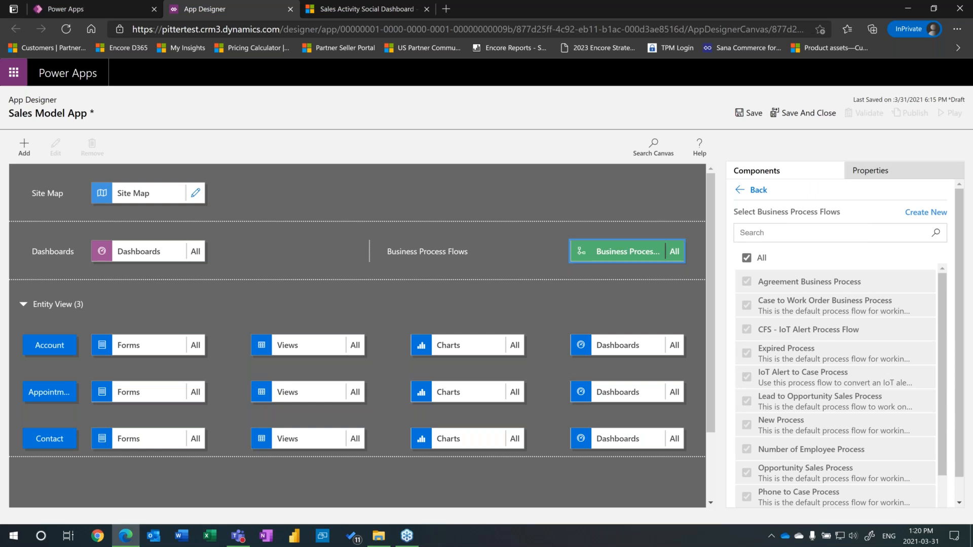
pyautogui.click(927, 213)
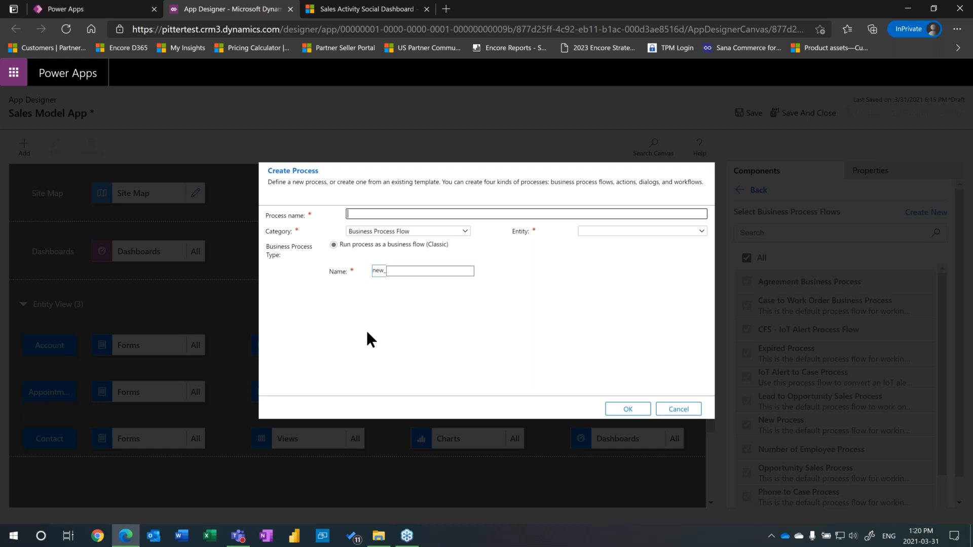
pyautogui.write('P')
pyautogui.write('iee')
pyautogui.write('rr')
pyautogui.press('BackSpace')
pyautogui.press('BackSpace')
pyautogui.press('BackSpace')
pyautogui.write("rre's Process")
pyautogui.press('Tab')
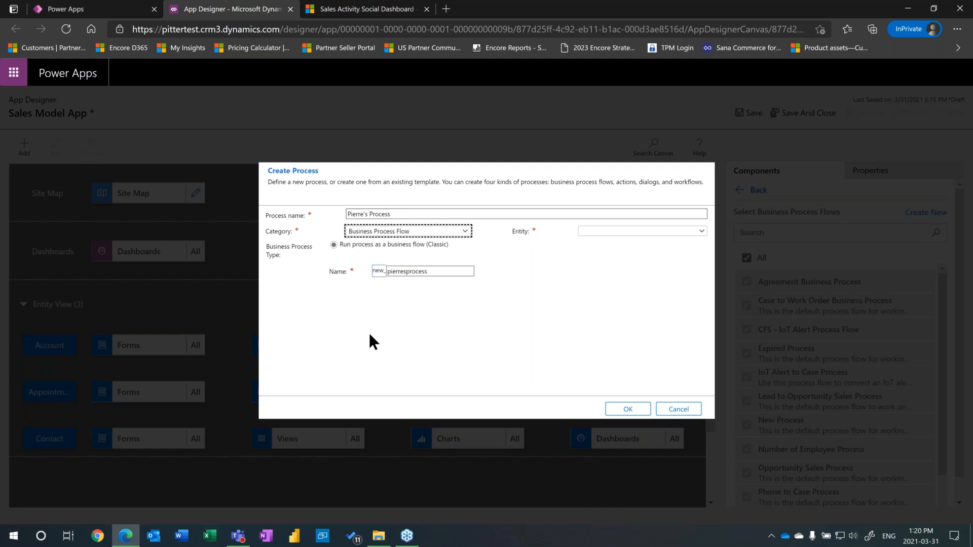
# Set the new process's entity to Account, create it and maximize the process designer window
pyautogui.click(589, 231)
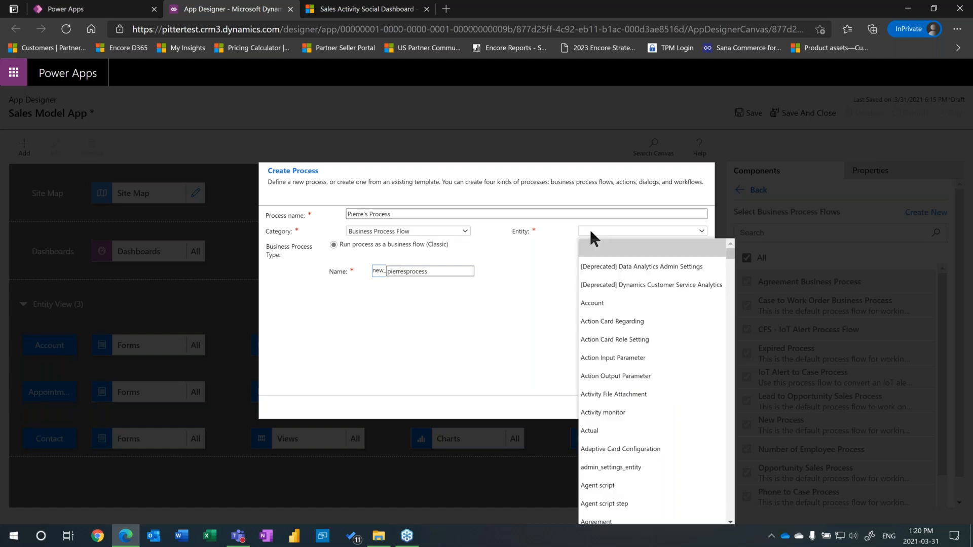
pyautogui.click(609, 303)
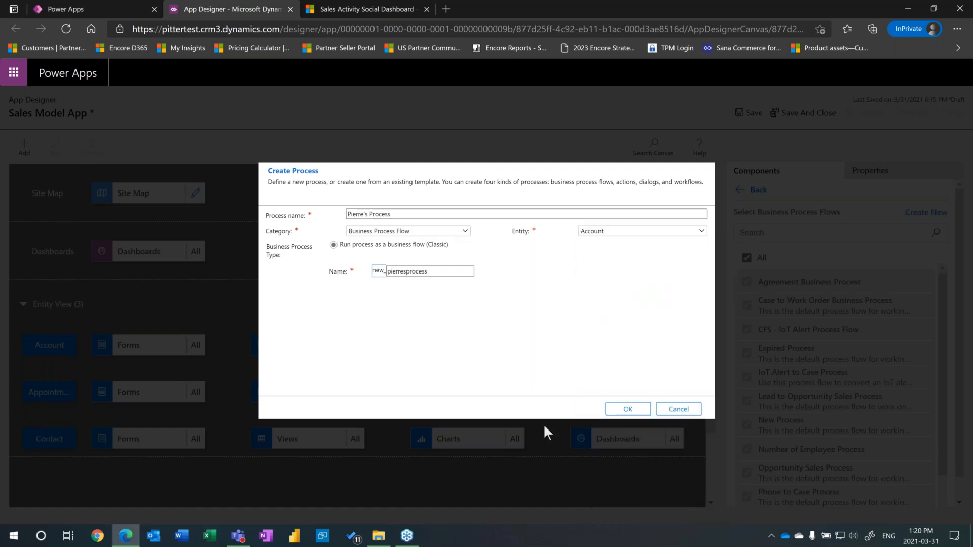
pyautogui.click(633, 412)
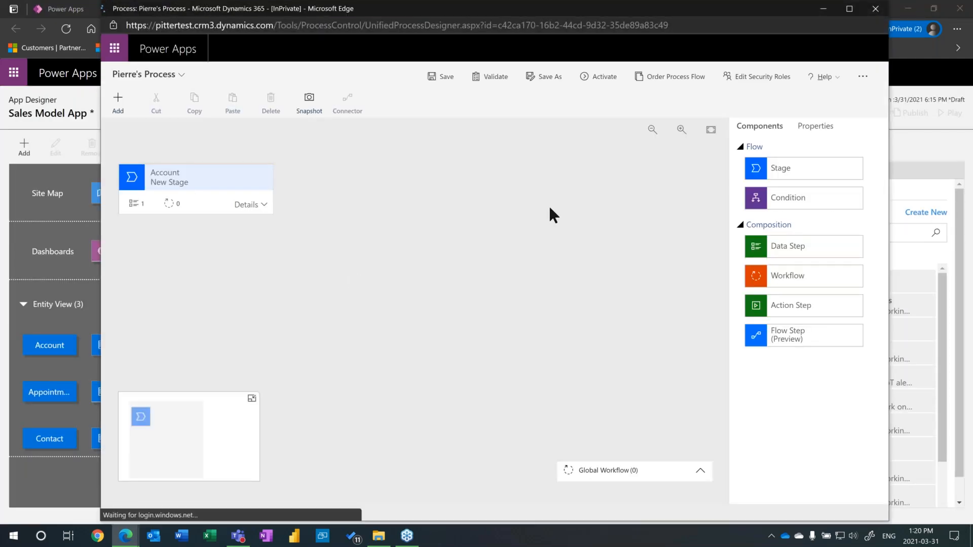
pyautogui.click(851, 9)
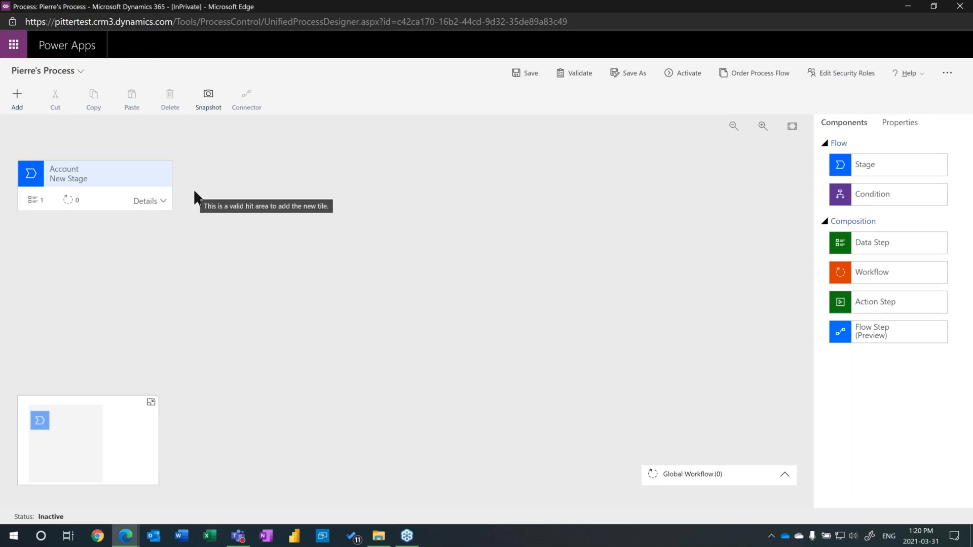
# Try to change the display name of the process's only stage to New Account
pyautogui.click(123, 175)
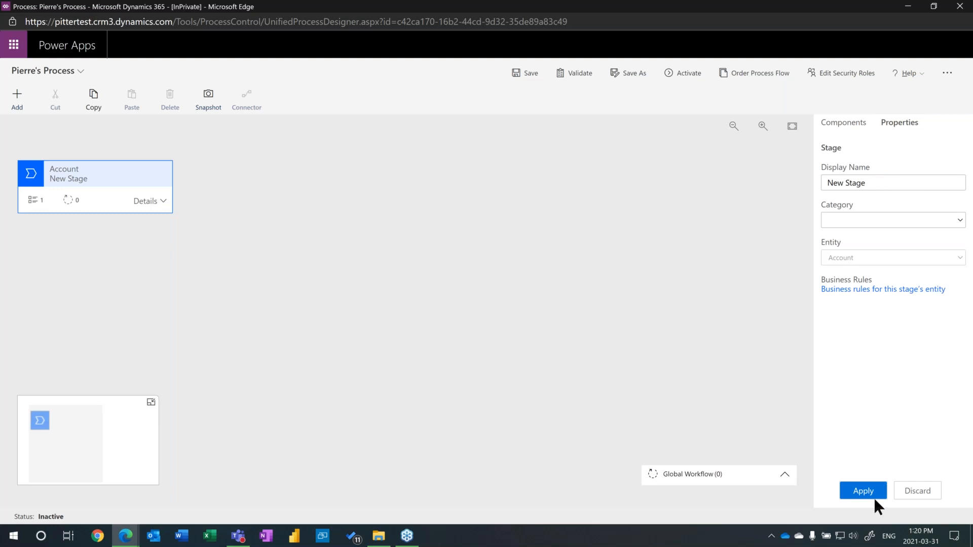
pyautogui.tripleClick(883, 181)
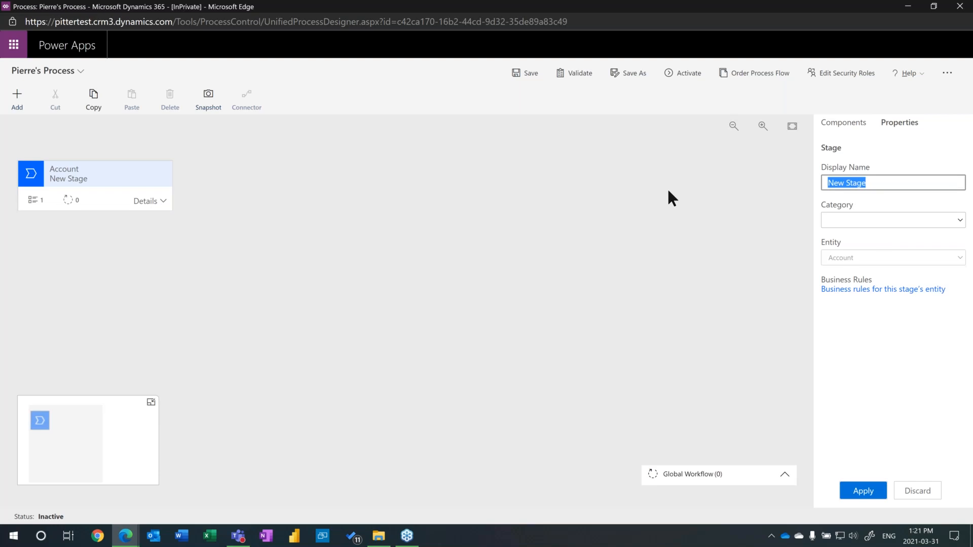
pyautogui.write('Ne')
pyautogui.press('BackSpace')
pyautogui.press('BackSpace')
pyautogui.write('New Account')
pyautogui.press('Tab')
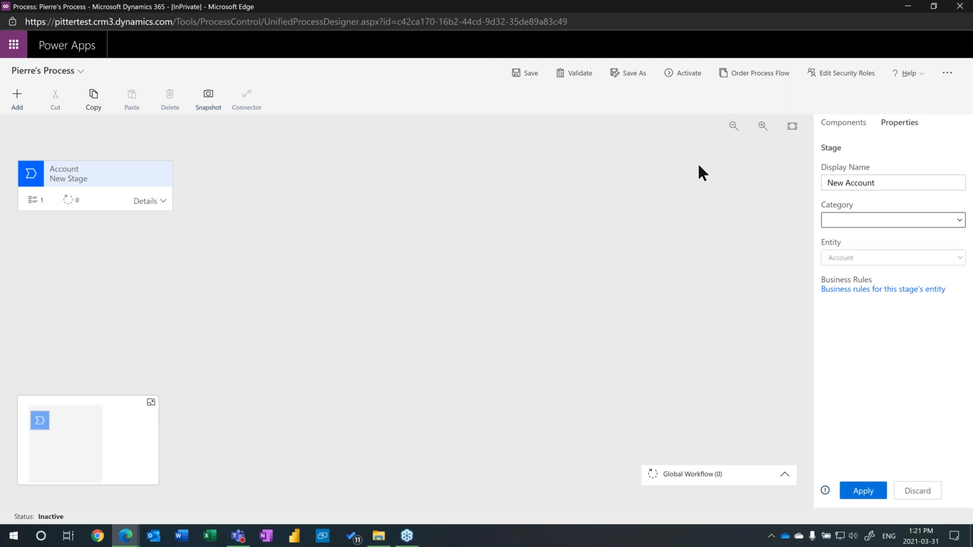
# Add a second stage directly after the existing Account stage
pyautogui.click(15, 99)
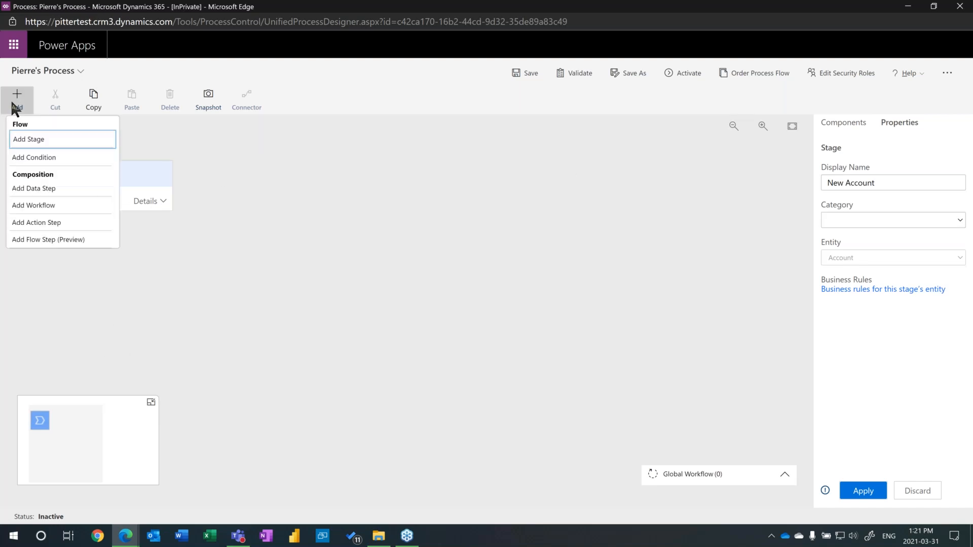
pyautogui.click(57, 139)
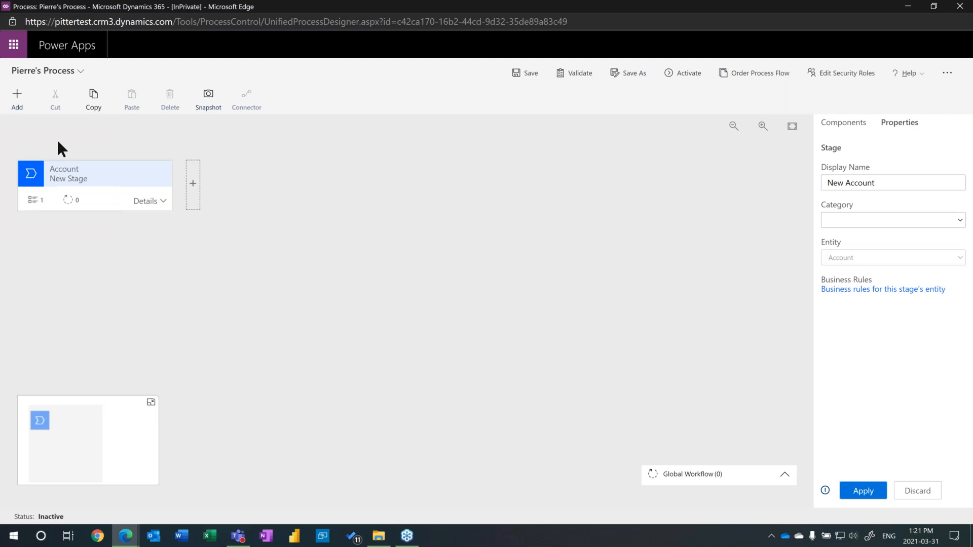
pyautogui.click(195, 192)
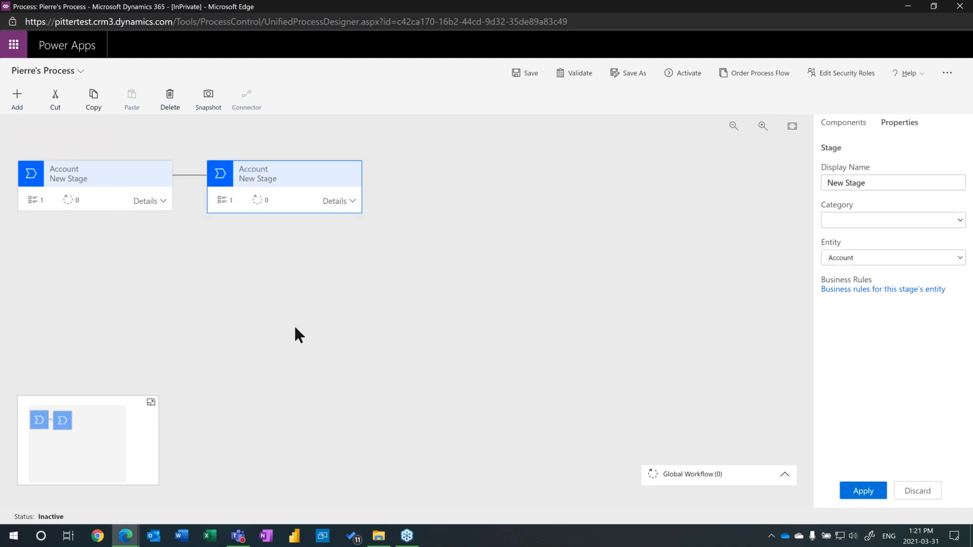
# Rename the first stage as New Account and apply the change
pyautogui.click(118, 165)
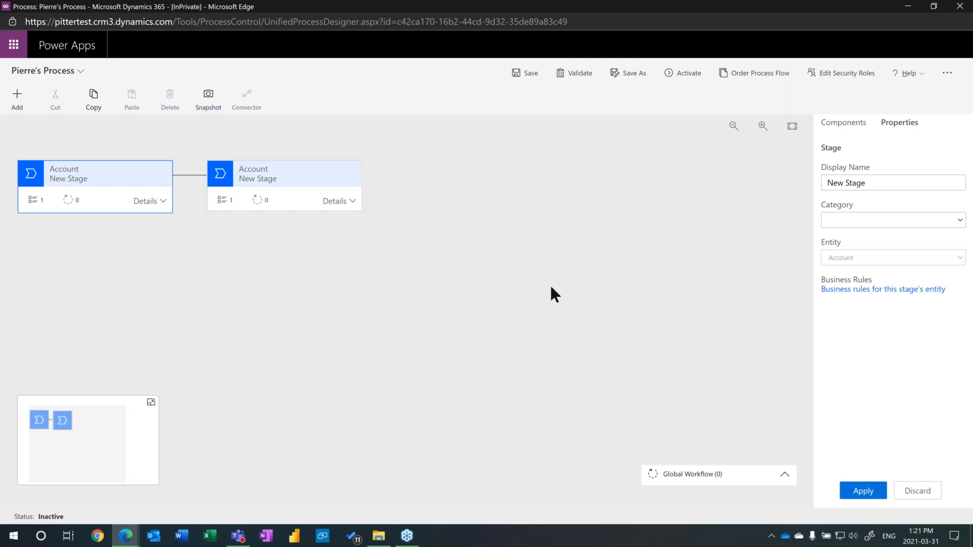
pyautogui.click(896, 180)
pyautogui.hotkey('ctrl', 'shift', 'Left')
pyautogui.hotkey('ctrl', 'shift', 'Left')
pyautogui.write('New Account')
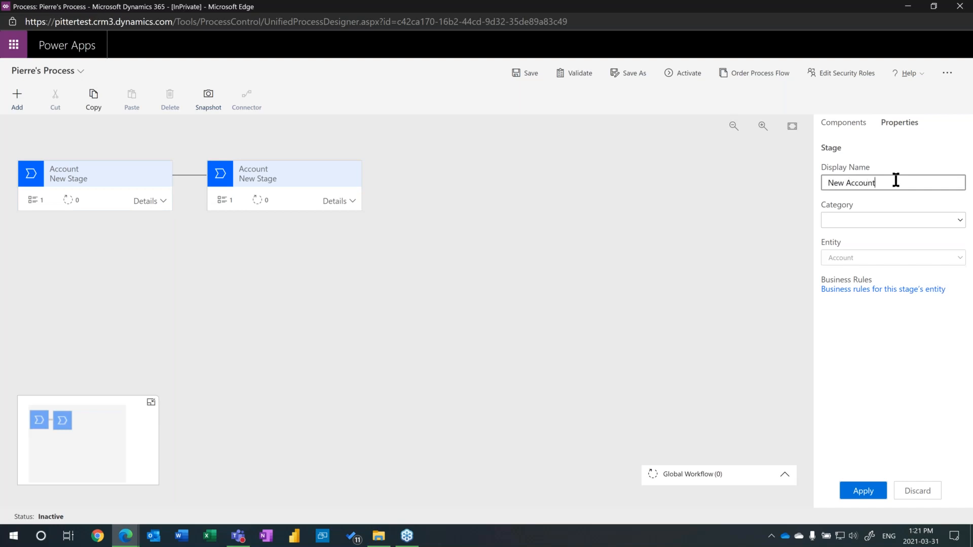
pyautogui.click(848, 220)
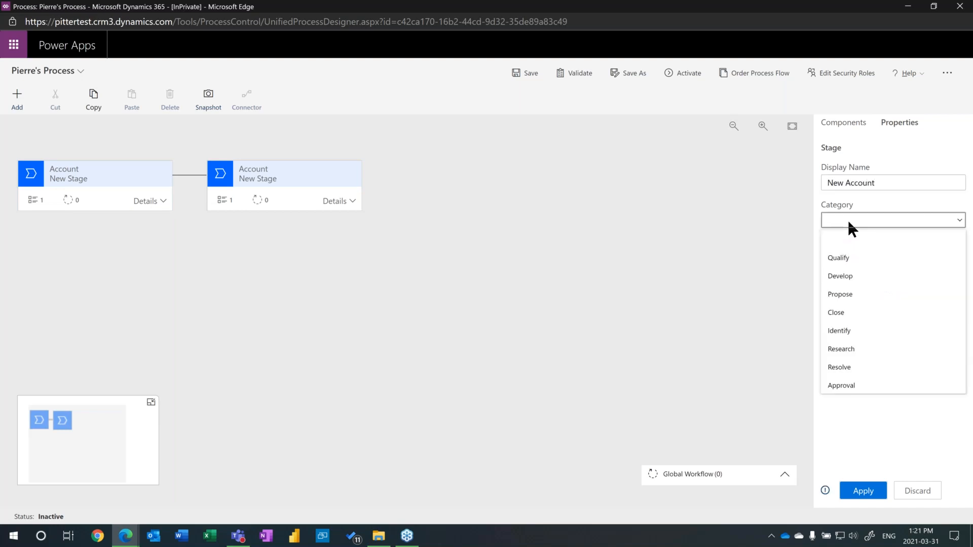
pyautogui.click(847, 220)
pyautogui.click(862, 291)
pyautogui.click(867, 494)
pyautogui.click(119, 261)
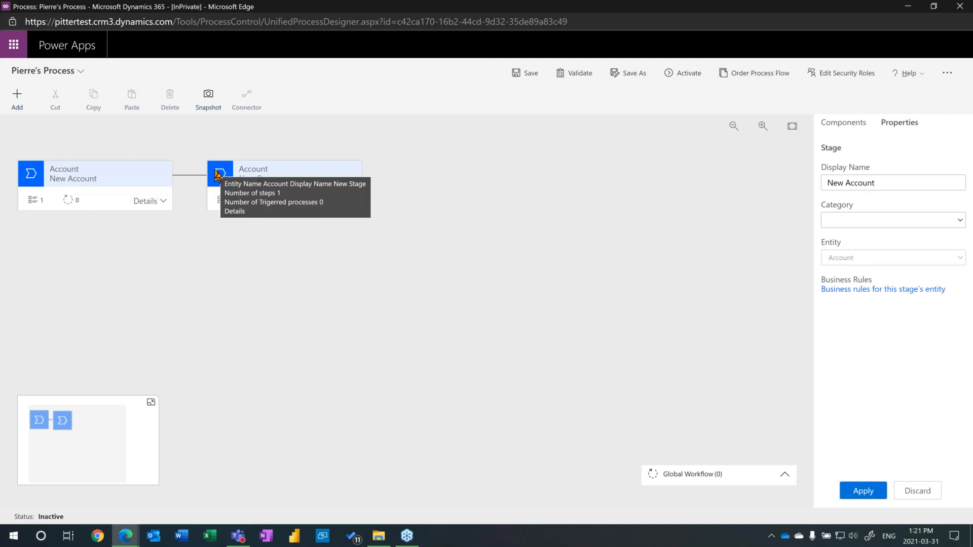
# Set the New Account stage's first data step to the Address 1: City field and apply the change
pyautogui.click(148, 203)
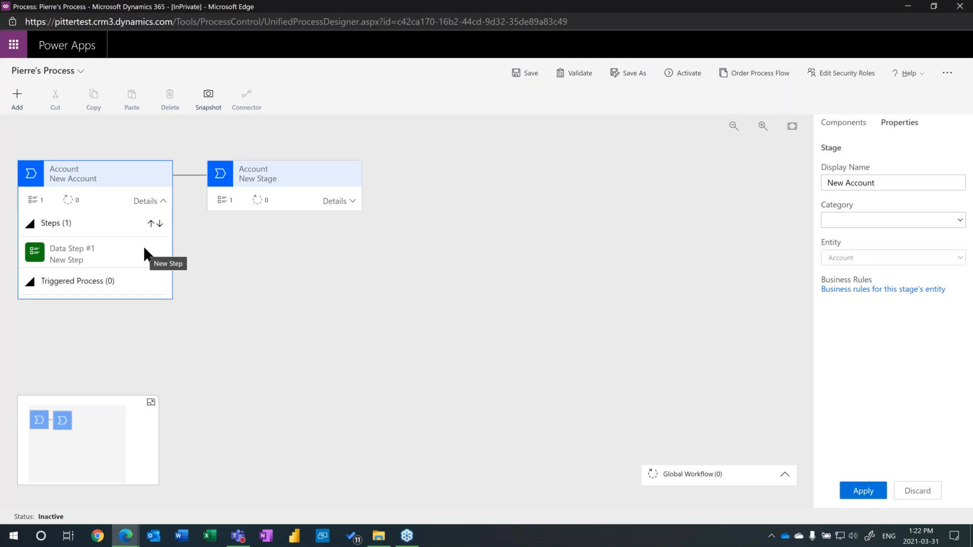
pyautogui.click(107, 253)
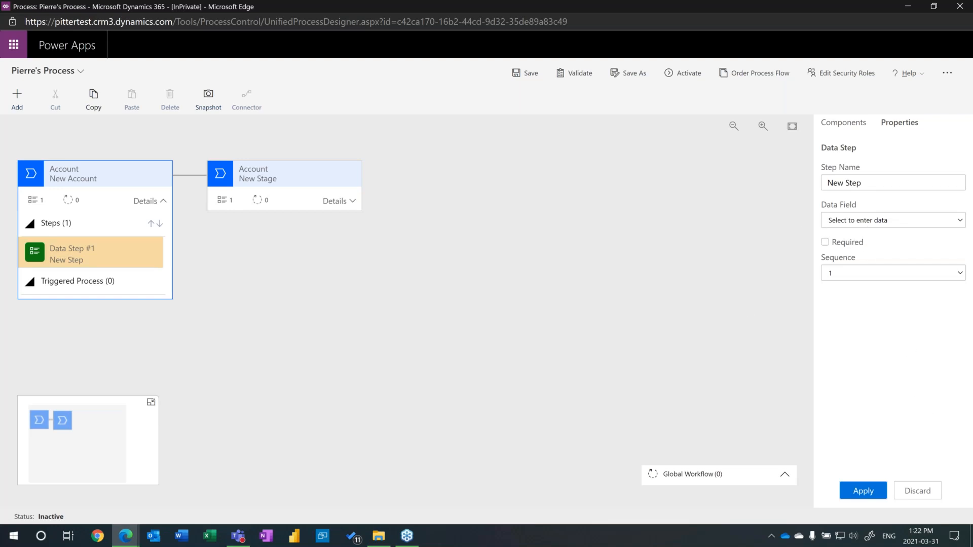
pyautogui.click(870, 223)
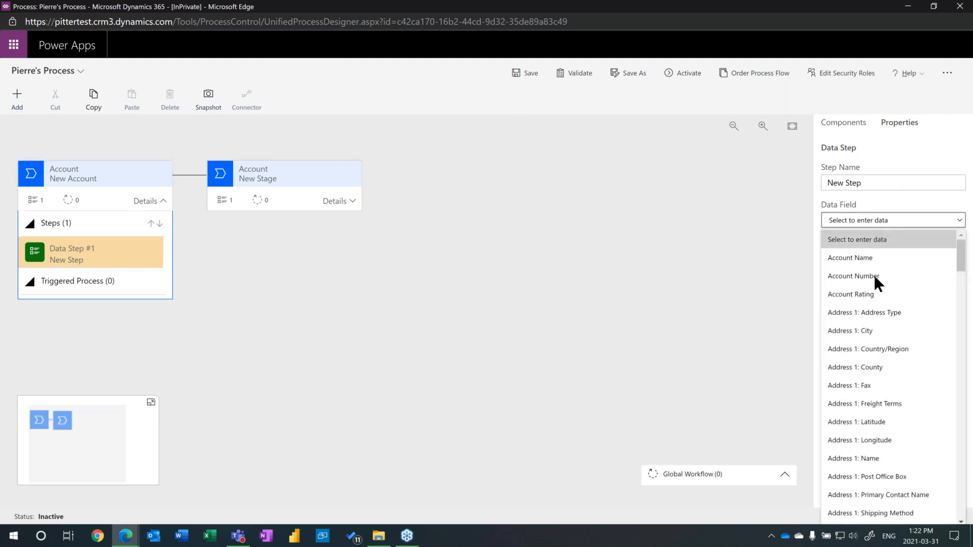
pyautogui.click(875, 332)
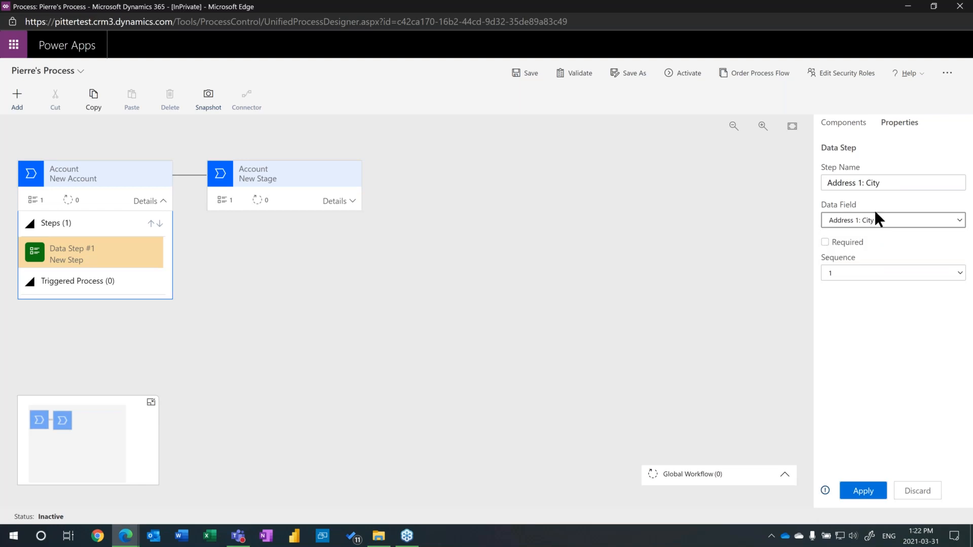
pyautogui.click(863, 493)
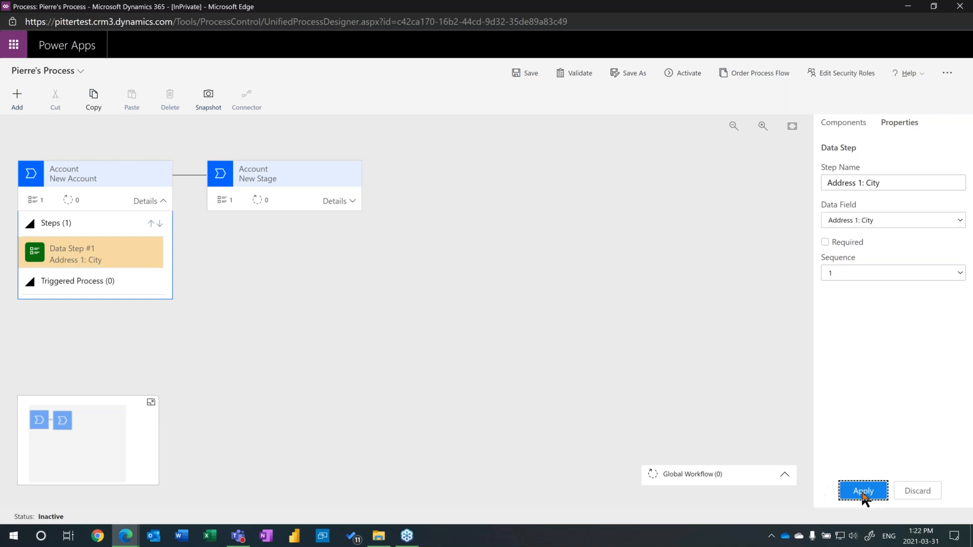
pyautogui.click(174, 285)
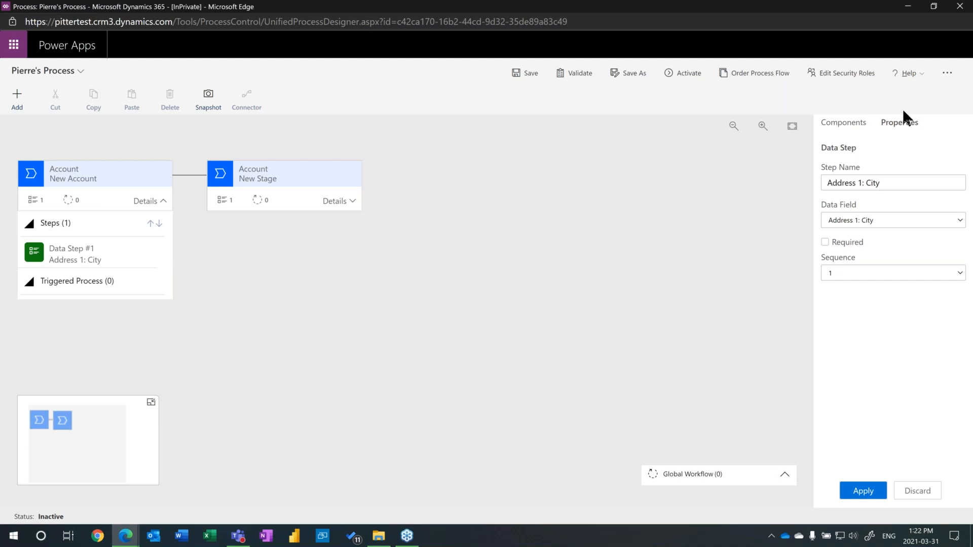
# Add a second data step below the city step in the New Account stage
pyautogui.click(854, 123)
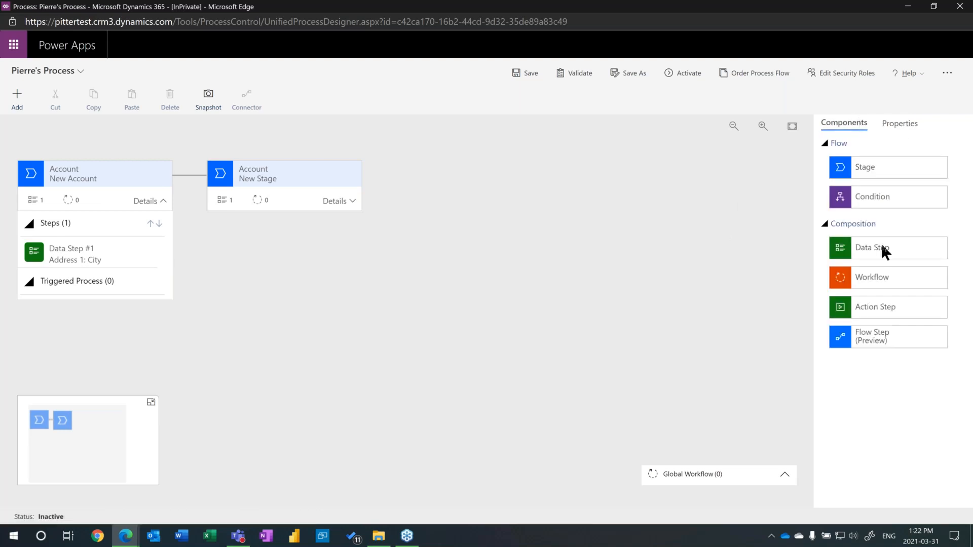
pyautogui.moveTo(892, 248); pyautogui.dragTo(90, 270)
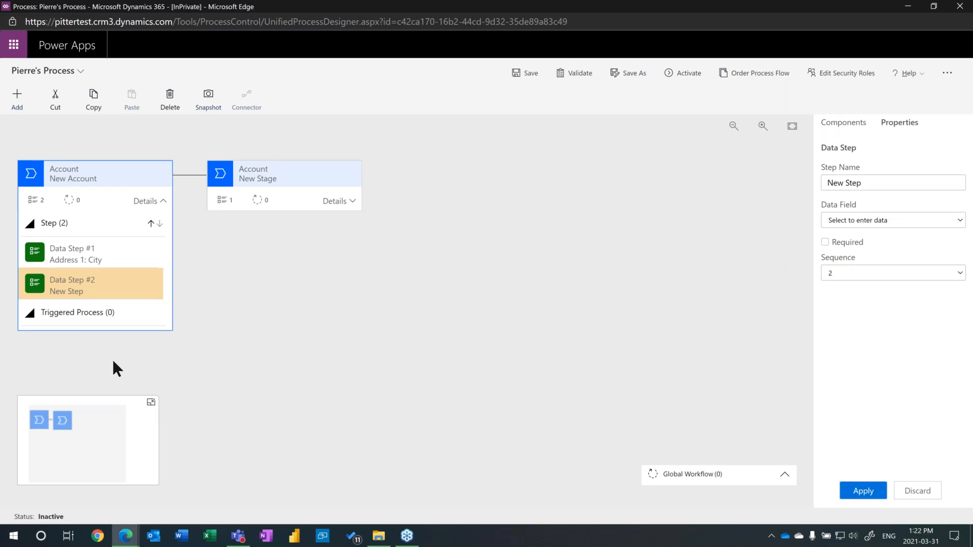
pyautogui.click(11, 104)
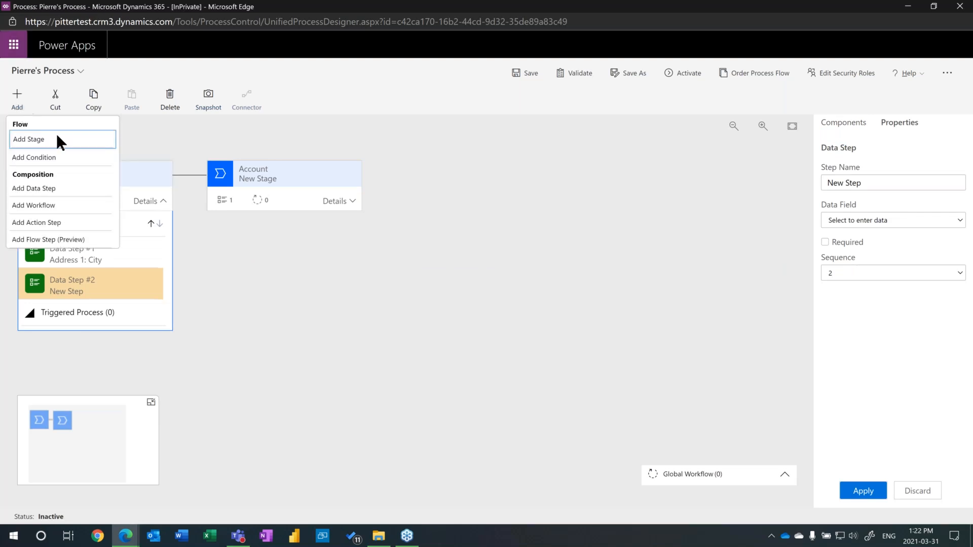
pyautogui.click(238, 309)
pyautogui.click(221, 291)
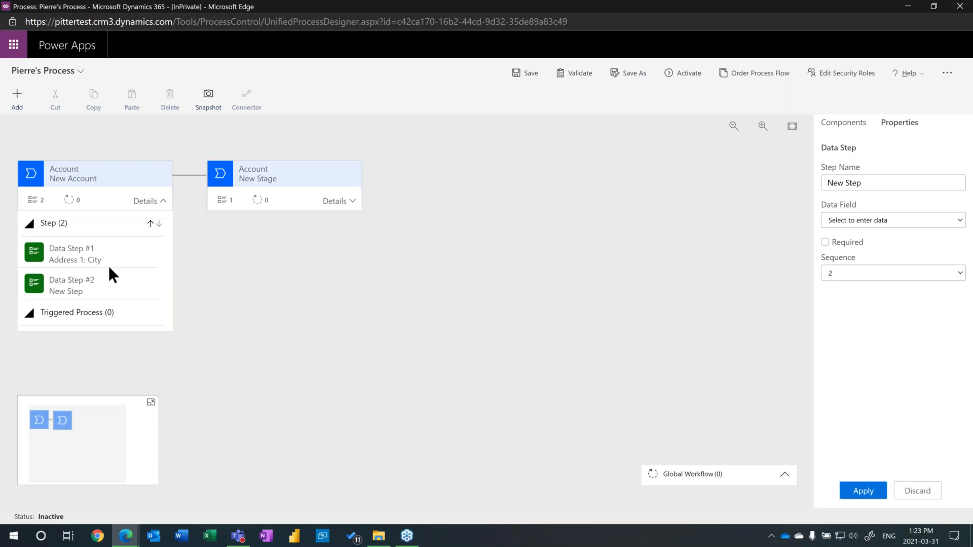
# Set the New Account stage's second data step to the Number of Employees field and apply the change
pyautogui.click(92, 278)
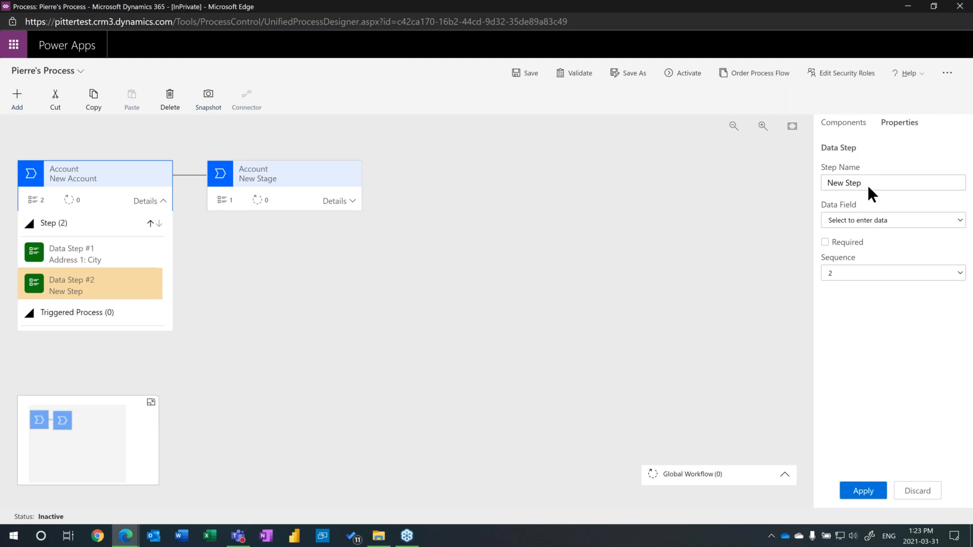
pyautogui.click(868, 225)
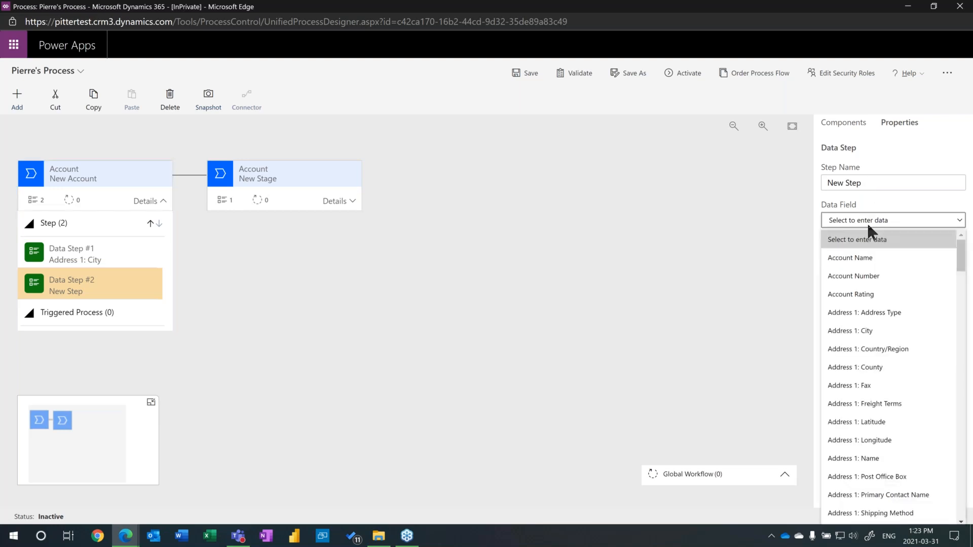
pyautogui.write('n')
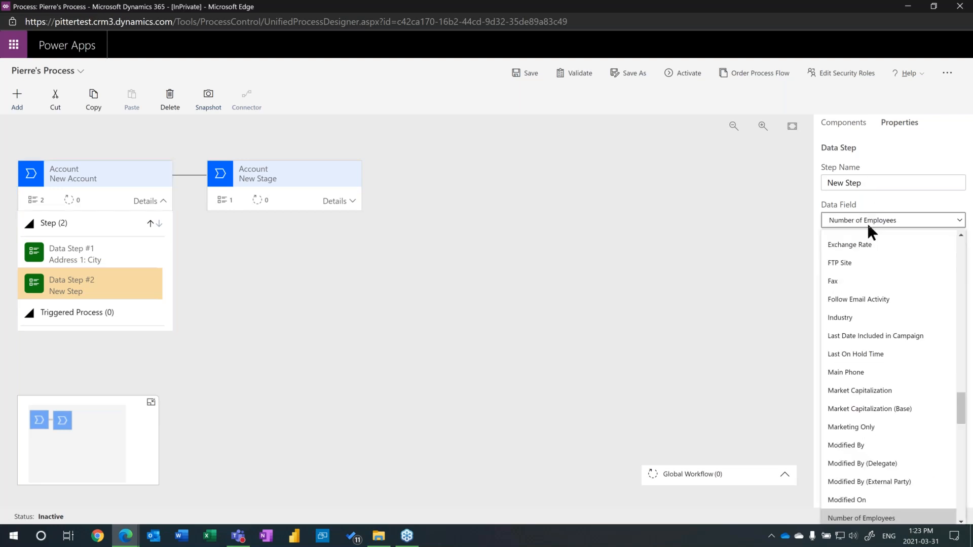
pyautogui.press('Return')
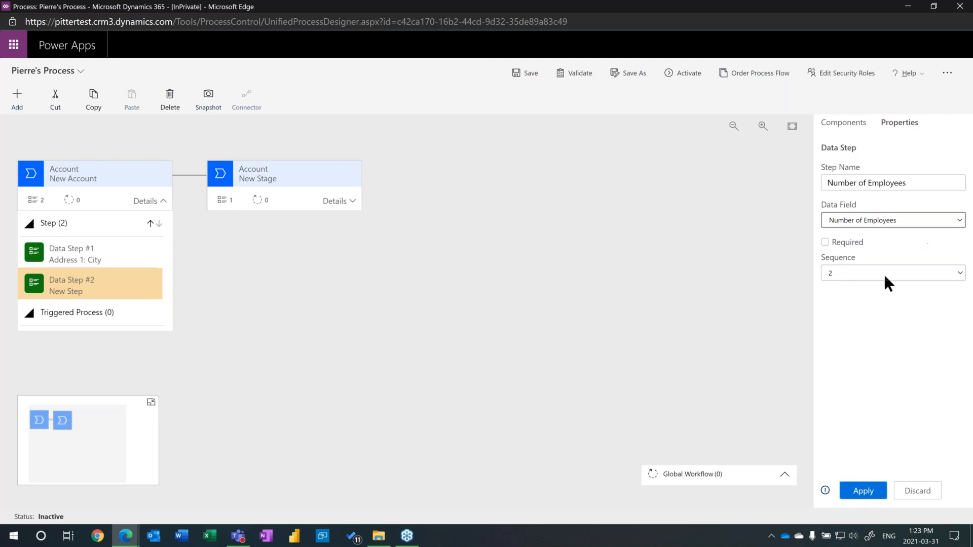
pyautogui.click(858, 494)
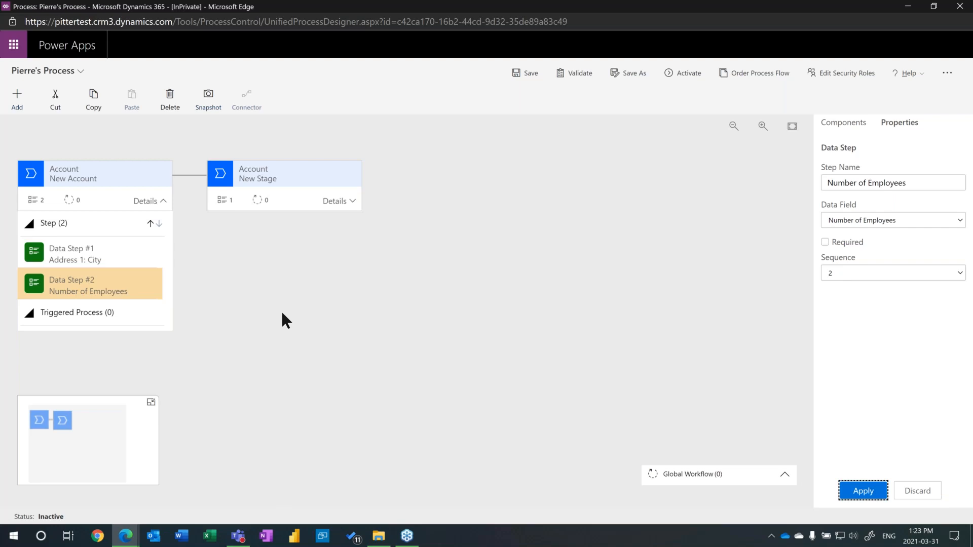
pyautogui.click(272, 278)
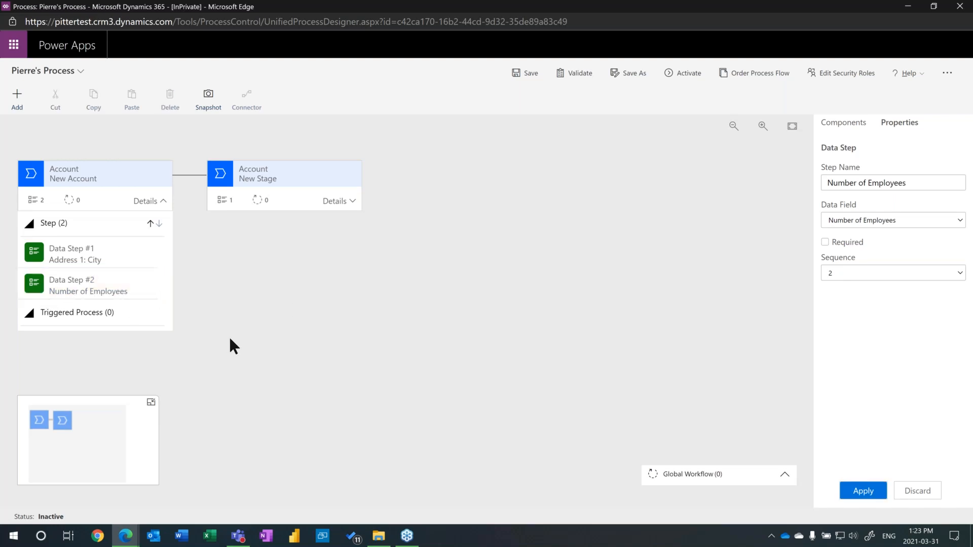
# Insert a condition after the New Account stage with the rule Number of Employees is less than 100, and apply it
pyautogui.click(847, 125)
pyautogui.moveTo(868, 194); pyautogui.dragTo(193, 197)
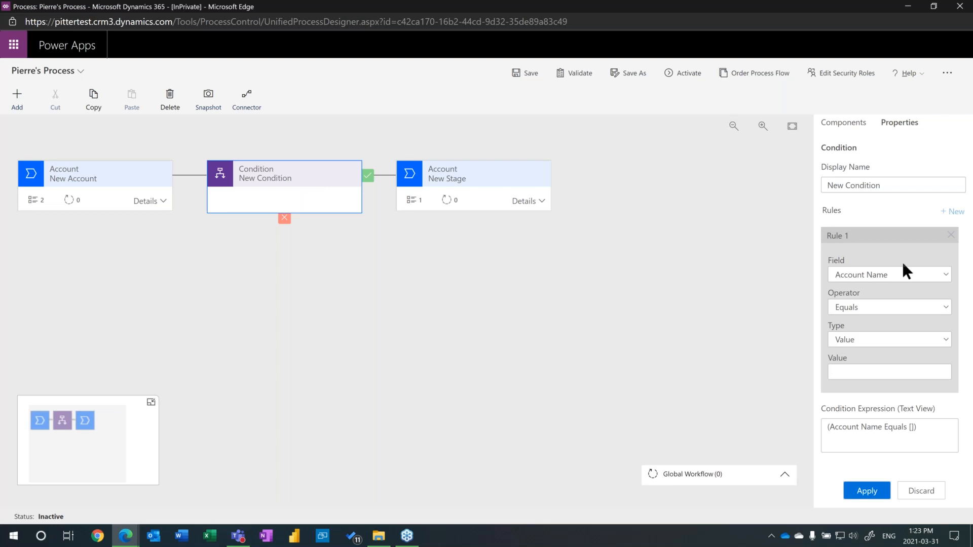
pyautogui.click(883, 280)
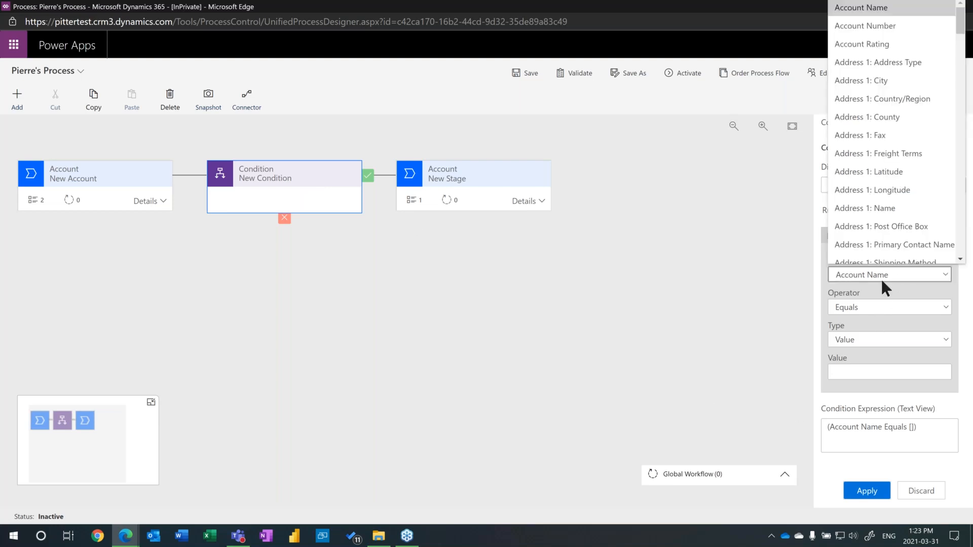
pyautogui.press('n')
pyautogui.press('Return')
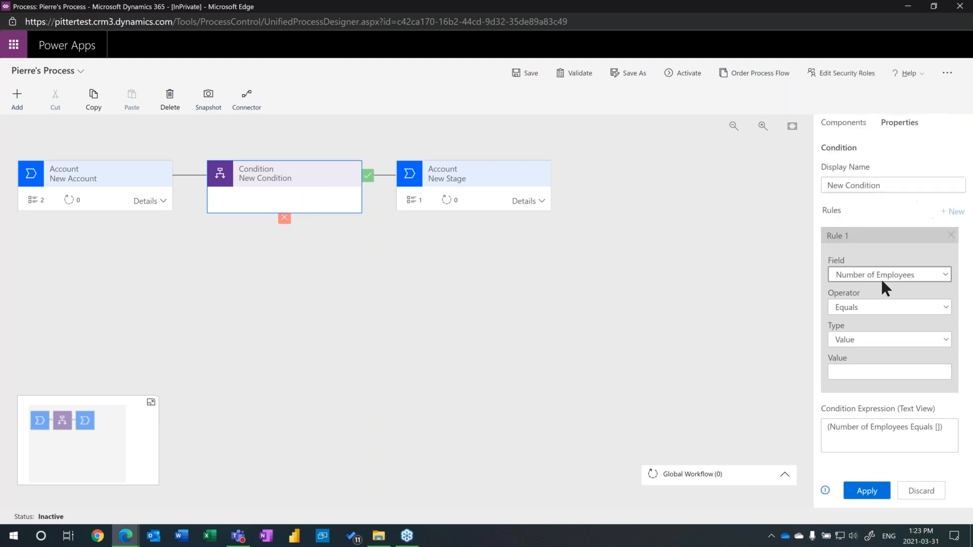
pyautogui.click(880, 307)
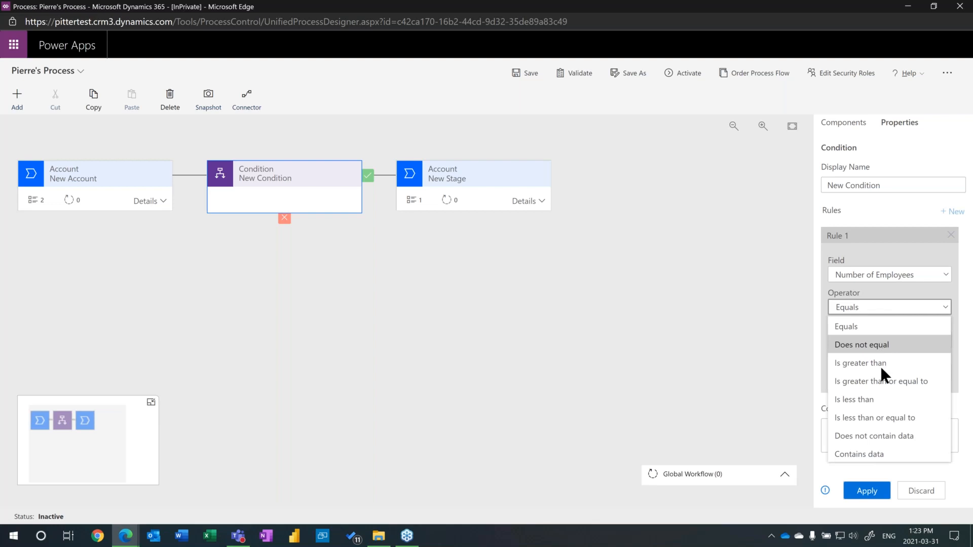
pyautogui.click(875, 399)
pyautogui.click(878, 372)
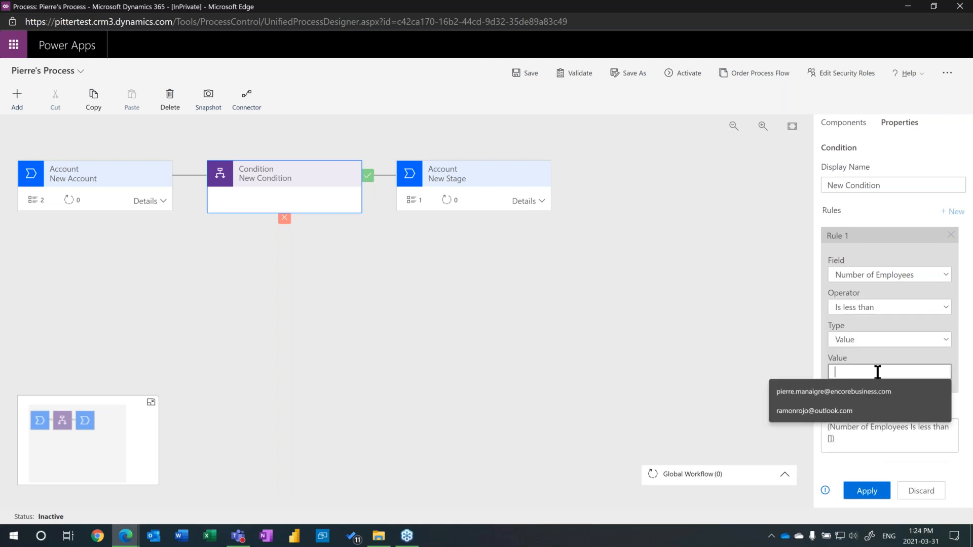
pyautogui.write('100')
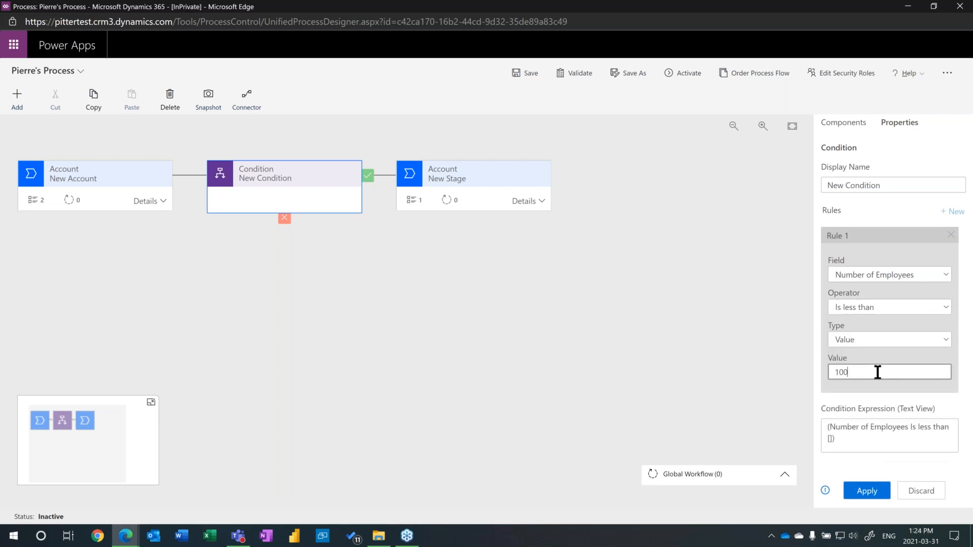
pyautogui.click(860, 494)
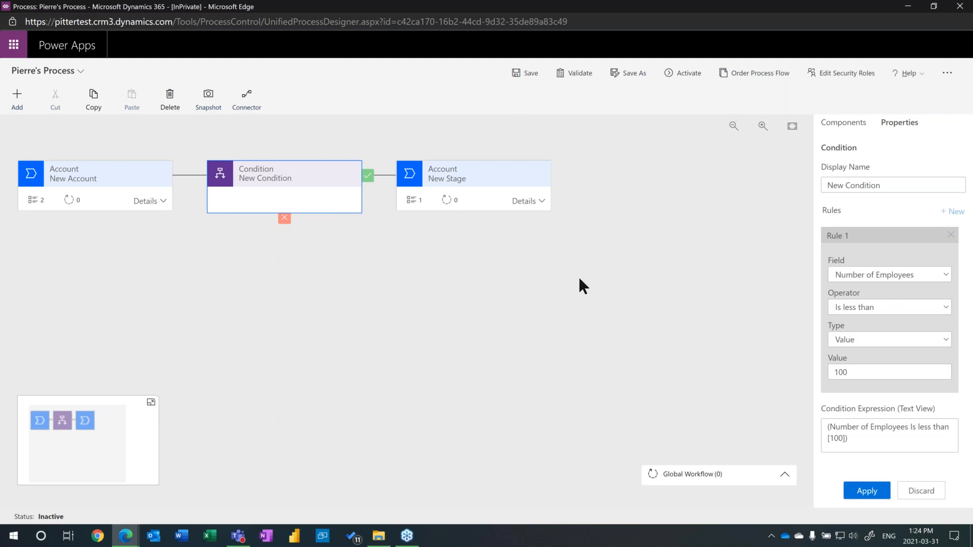
# Add a new stage on the condition's not-met branch
pyautogui.click(831, 126)
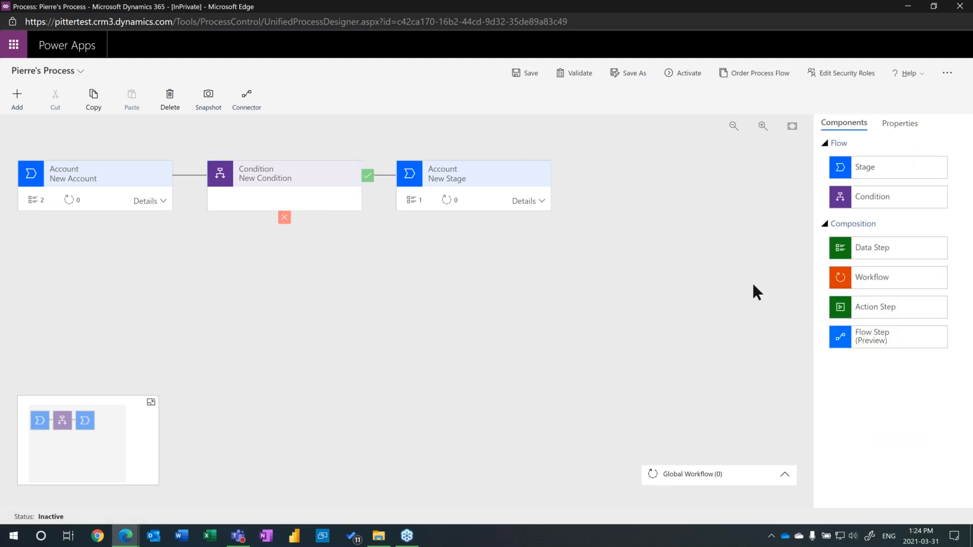
pyautogui.moveTo(867, 249); pyautogui.dragTo(282, 206)
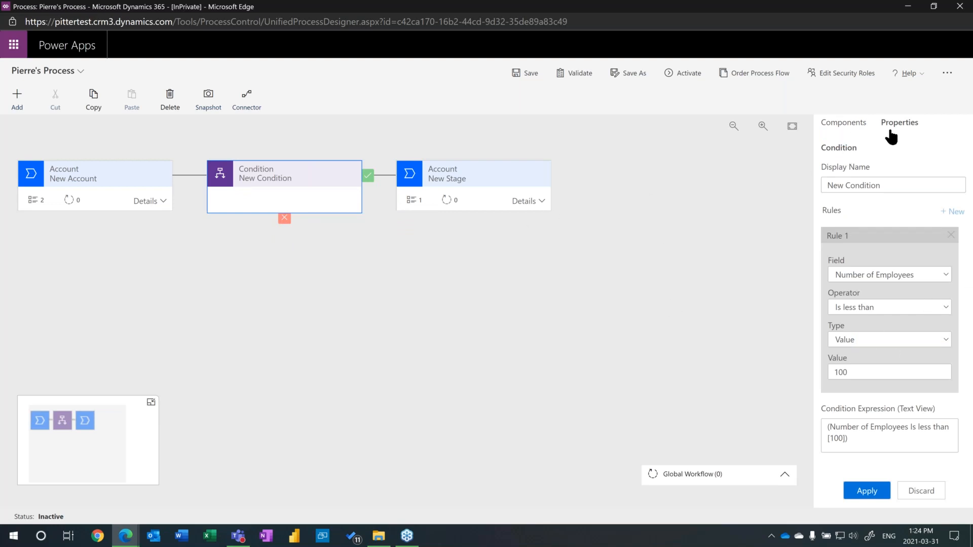
pyautogui.click(844, 123)
pyautogui.moveTo(890, 164); pyautogui.dragTo(257, 234)
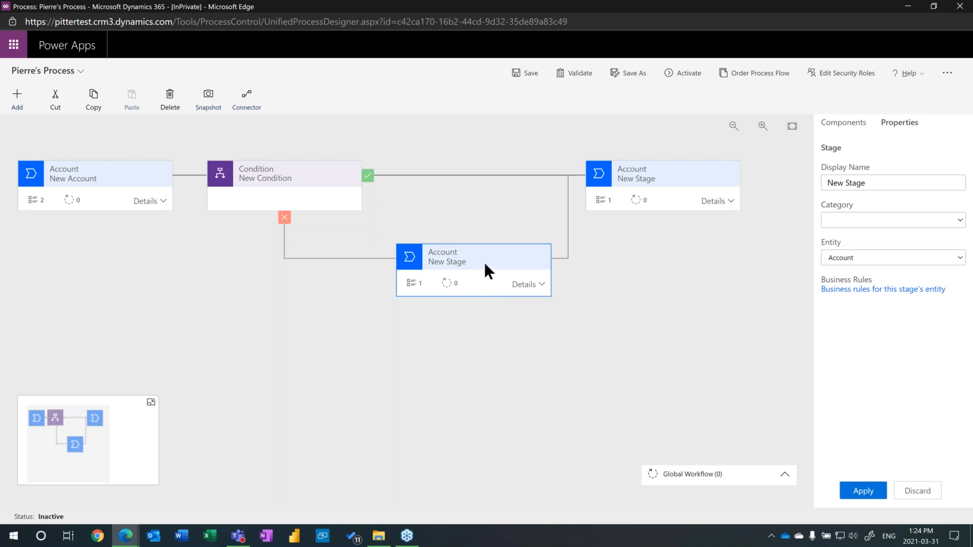
# Set the not-met branch stage's data step to the Address 1: Primary Contact Name field and apply the change
pyautogui.click(519, 284)
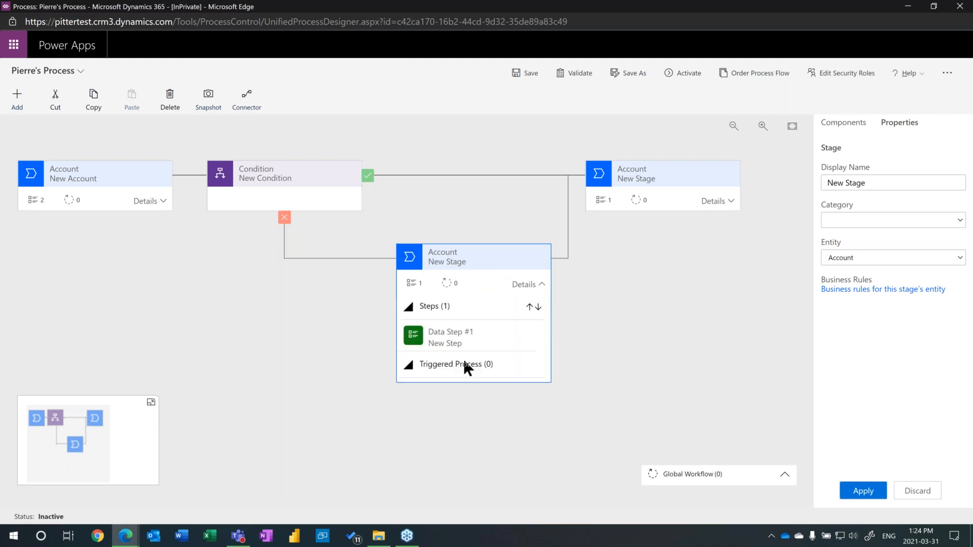
pyautogui.click(477, 335)
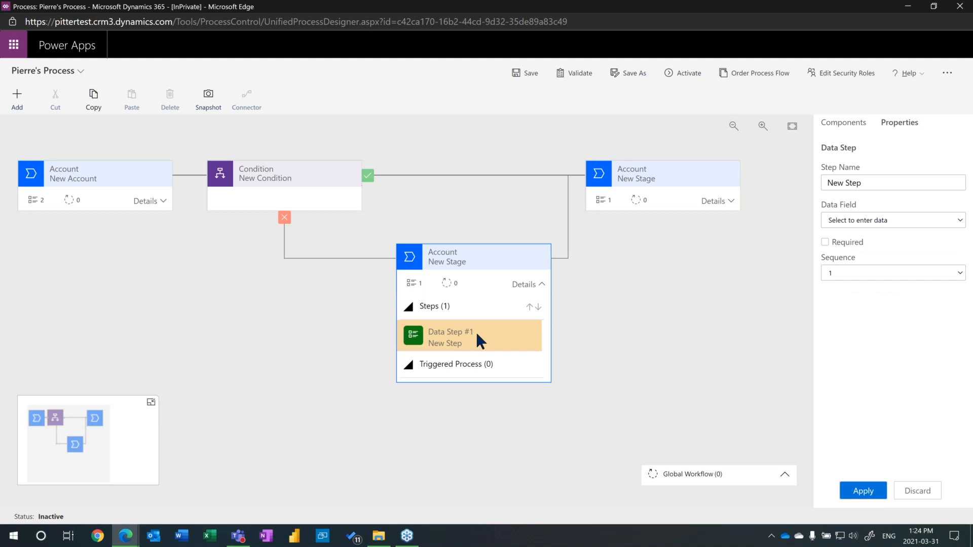
pyautogui.click(880, 221)
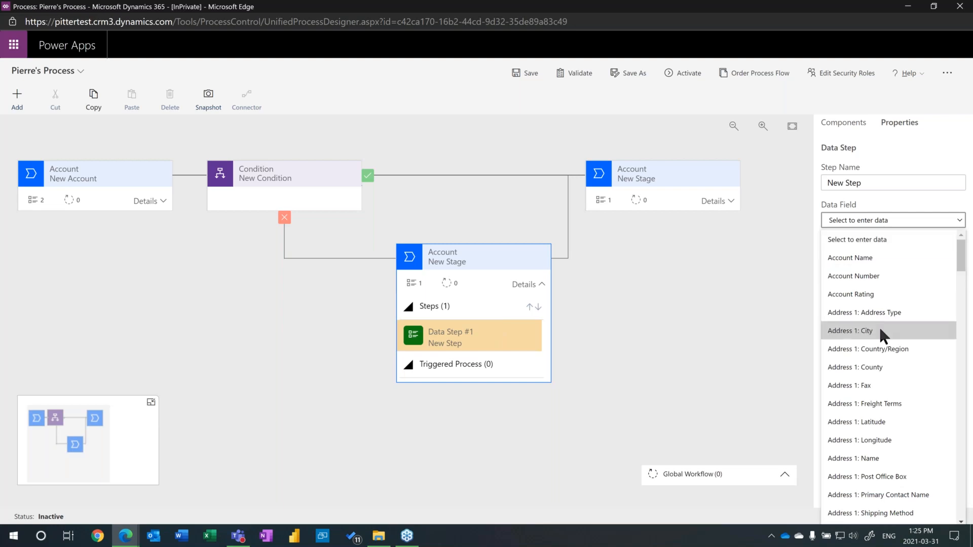
pyautogui.scroll(-1, 881, 328)
pyautogui.scroll(-1, 880, 329)
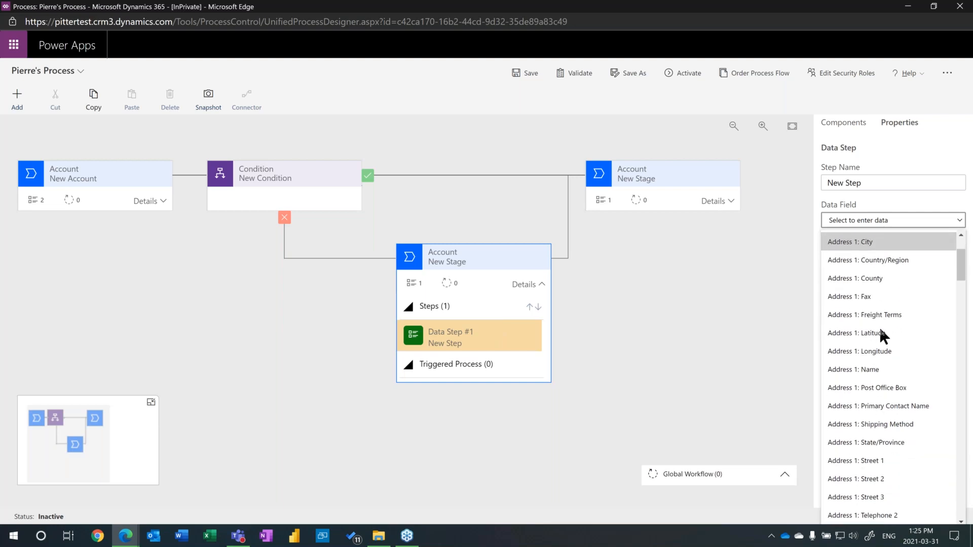
pyautogui.click(896, 406)
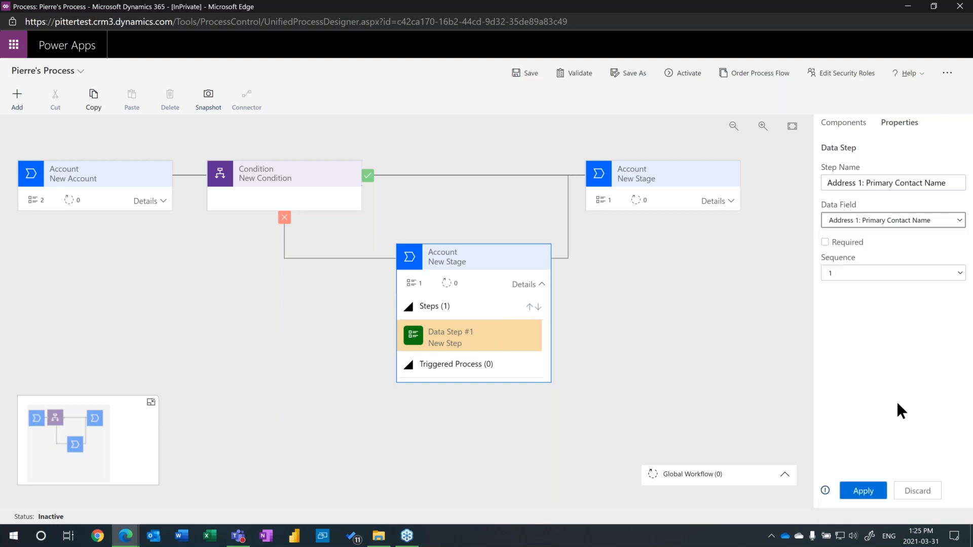
pyautogui.click(352, 397)
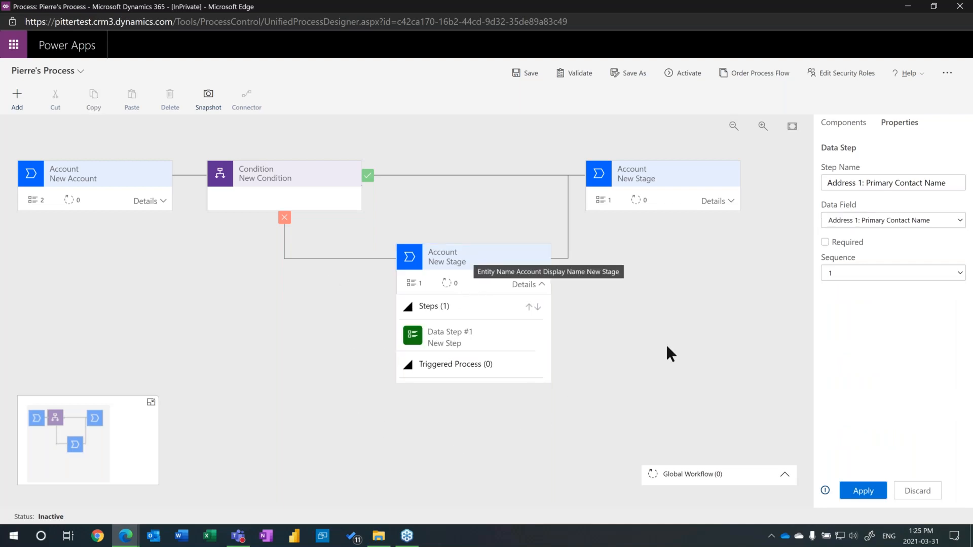
pyautogui.click(864, 492)
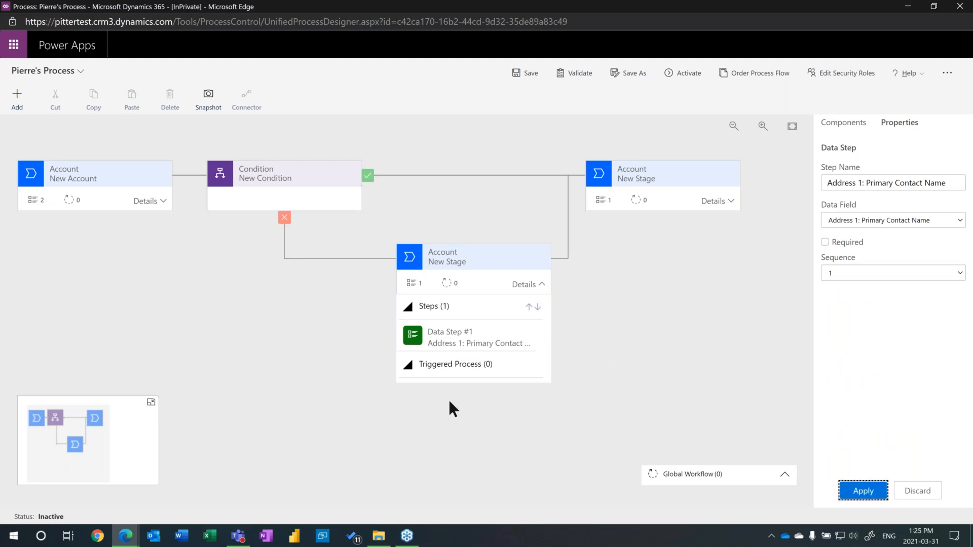
pyautogui.click(685, 177)
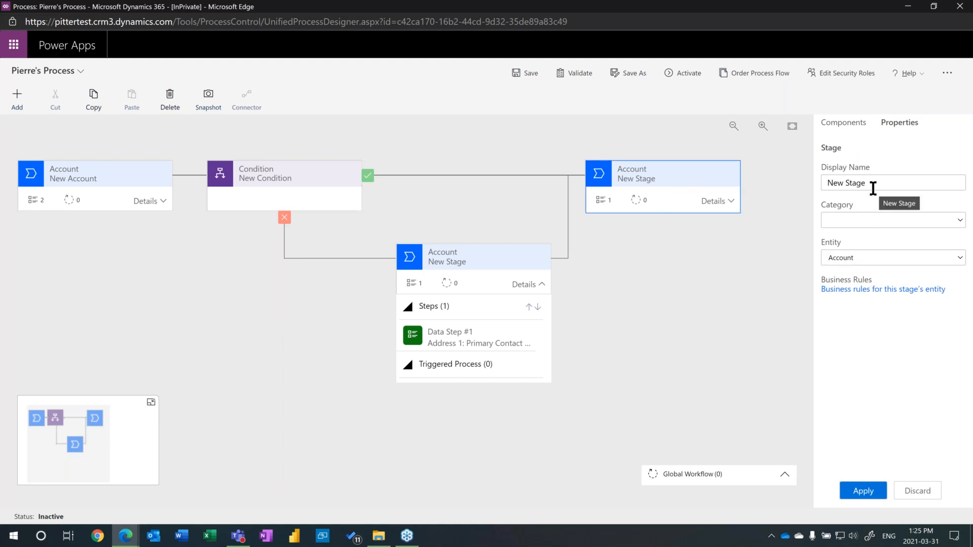
pyautogui.click(868, 220)
pyautogui.click(680, 271)
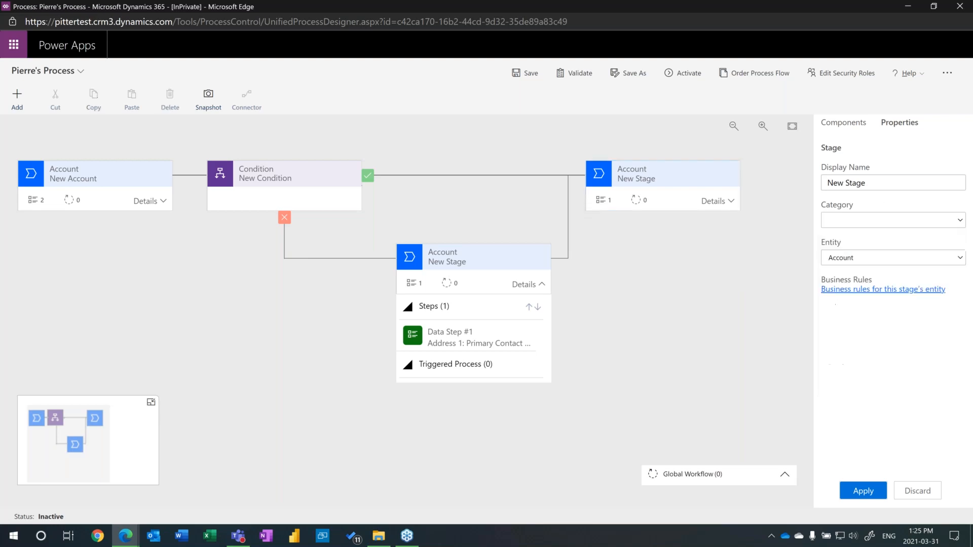
# Set the New Stage's entity to Account and apply the change
pyautogui.click(849, 260)
pyautogui.click(781, 271)
pyautogui.click(865, 493)
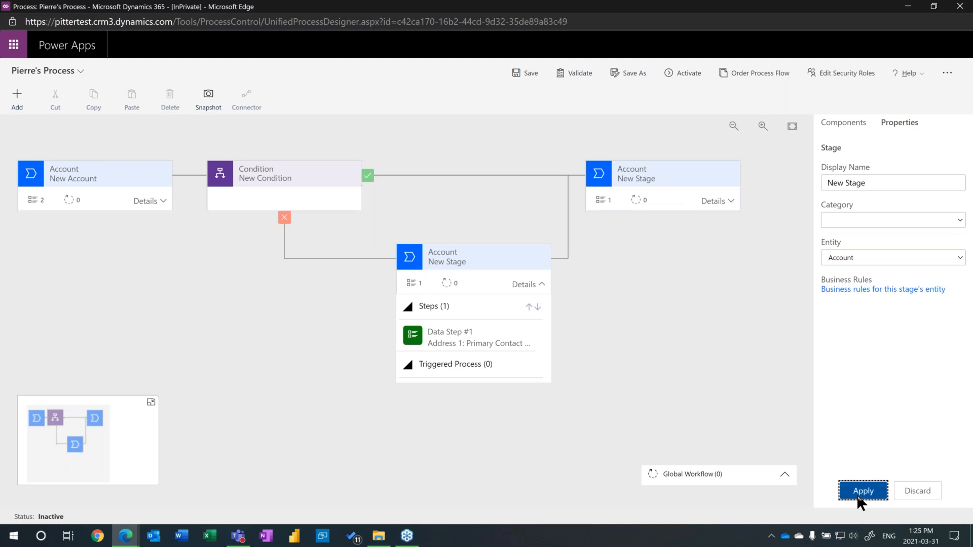
# Choose the Account Rating field for the data step of the last stage on the main path
pyautogui.click(658, 181)
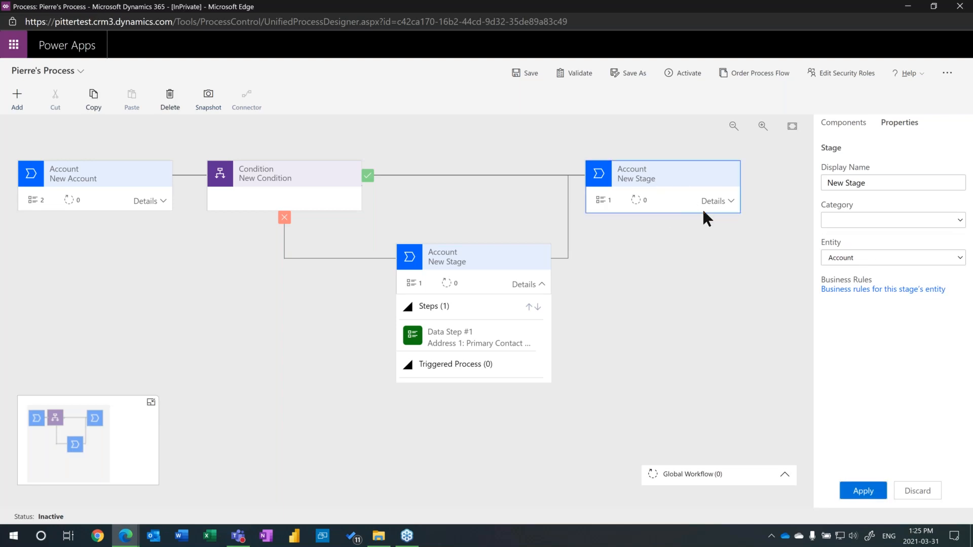
pyautogui.click(705, 199)
pyautogui.click(645, 253)
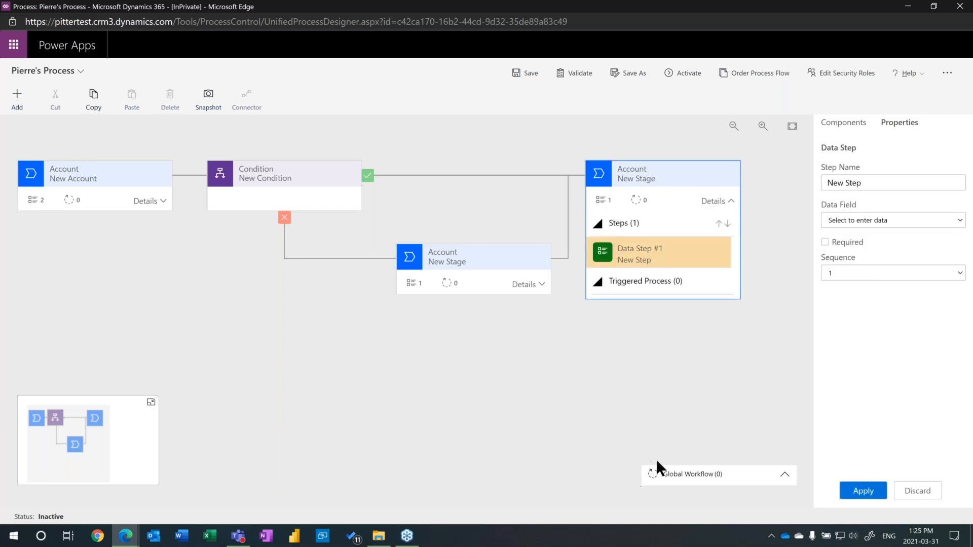
pyautogui.click(867, 219)
pyautogui.click(880, 294)
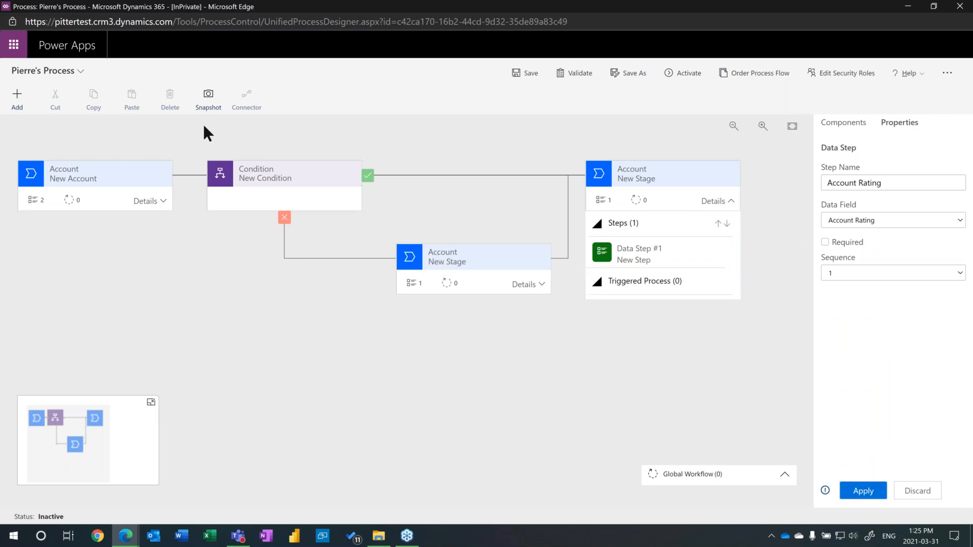
# Add a new stage after the last stage of the process flow
pyautogui.click(20, 96)
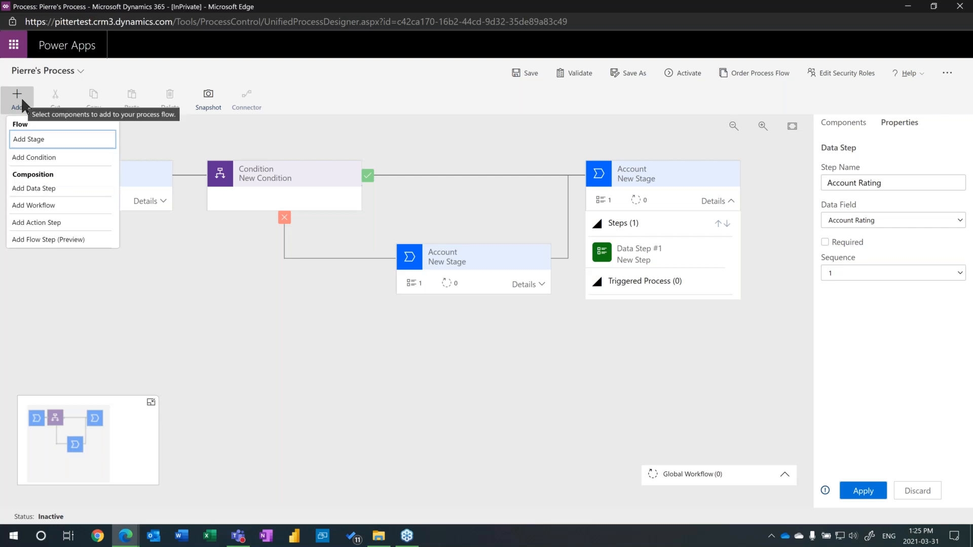
pyautogui.click(44, 140)
pyautogui.click(23, 98)
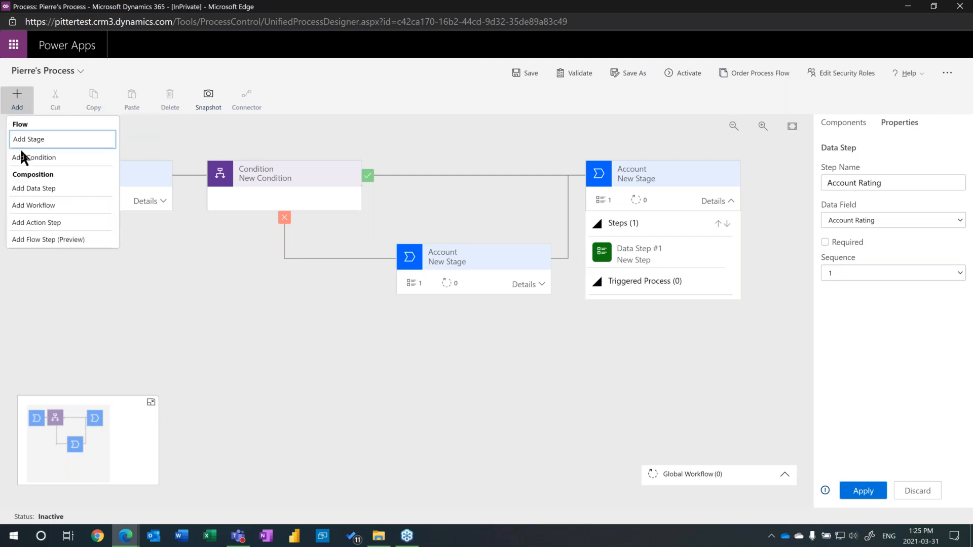
pyautogui.click(50, 136)
pyautogui.click(762, 183)
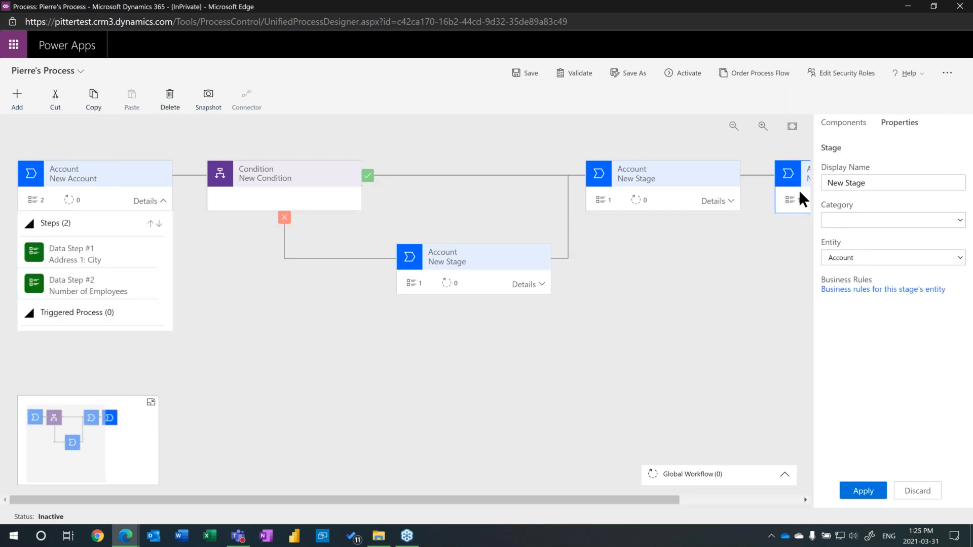
# Rename the newly added end stage to Finalize Account and apply the change
pyautogui.moveTo(886, 185); pyautogui.dragTo(782, 193)
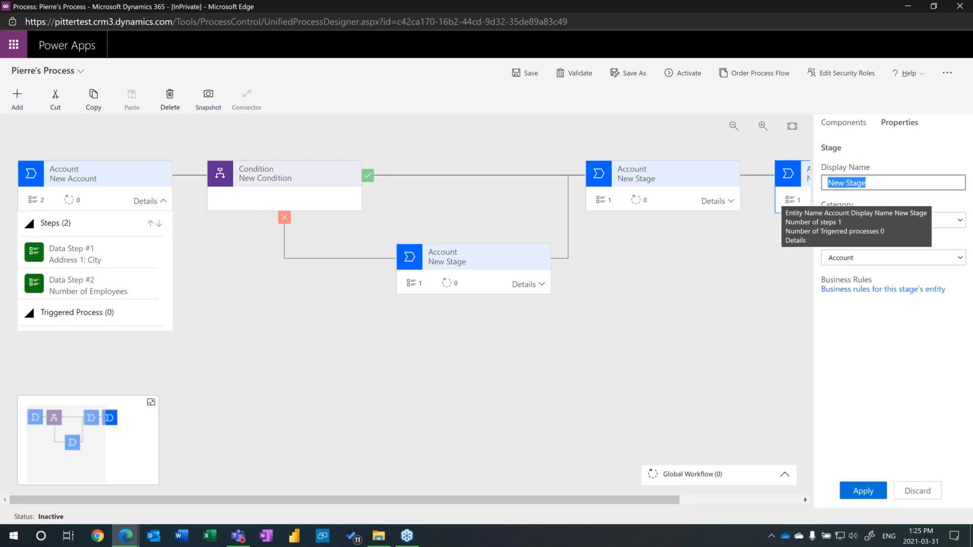
pyautogui.write('FInalize ')
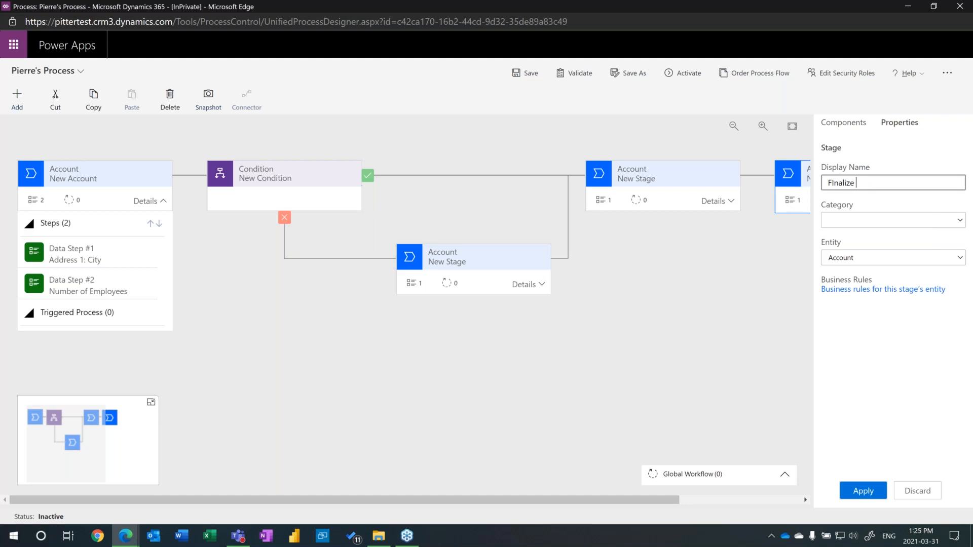
pyautogui.write('Account')
pyautogui.rightClick(840, 184)
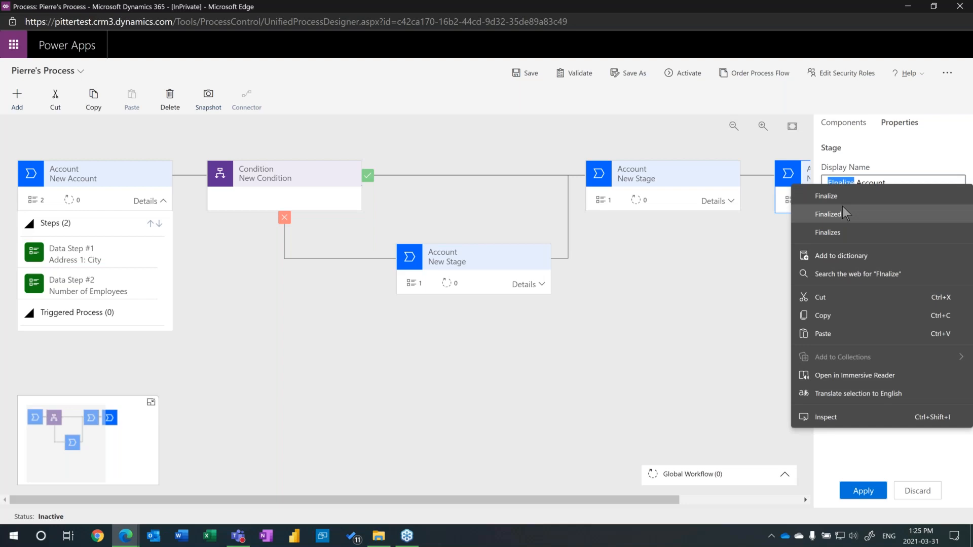
pyautogui.click(843, 201)
pyautogui.click(863, 490)
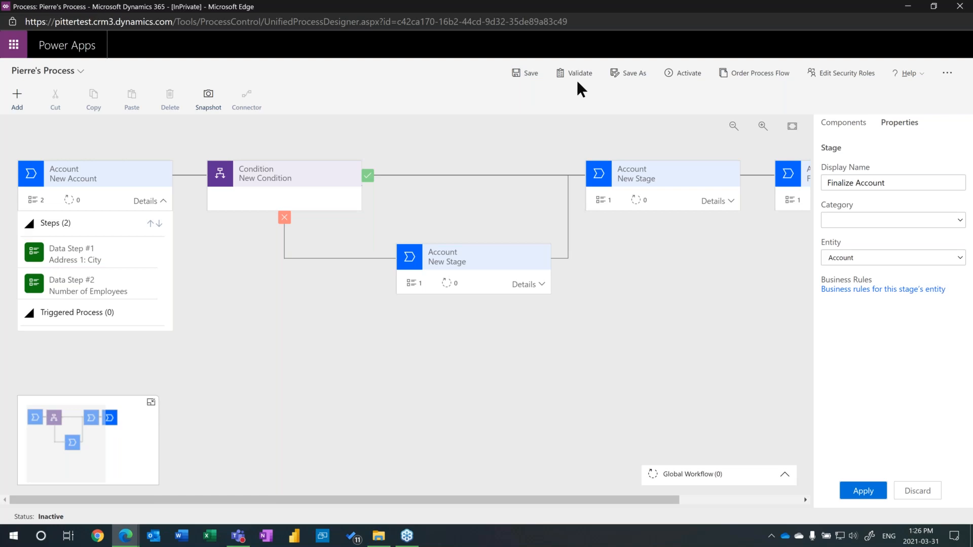
# Try to activate the process flow, save it and validate it
pyautogui.click(695, 74)
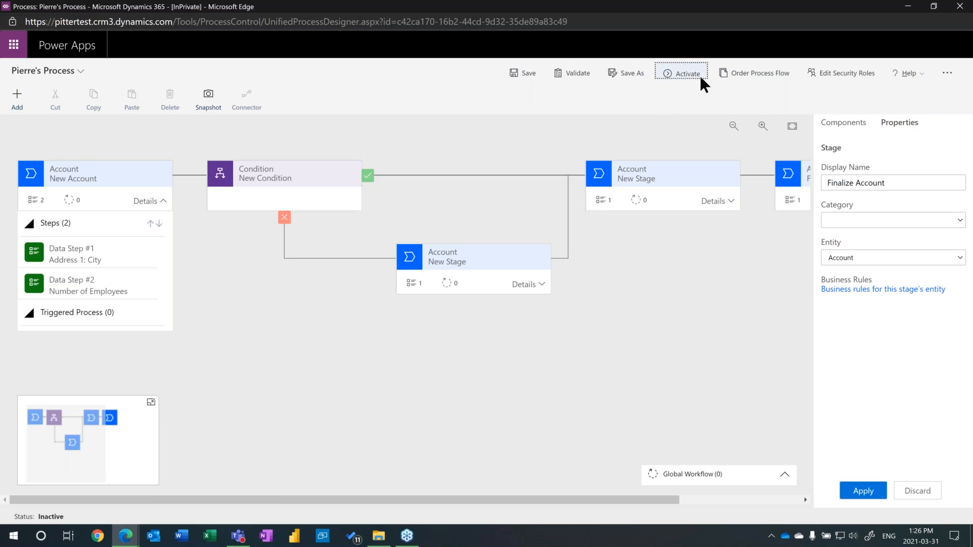
pyautogui.click(529, 74)
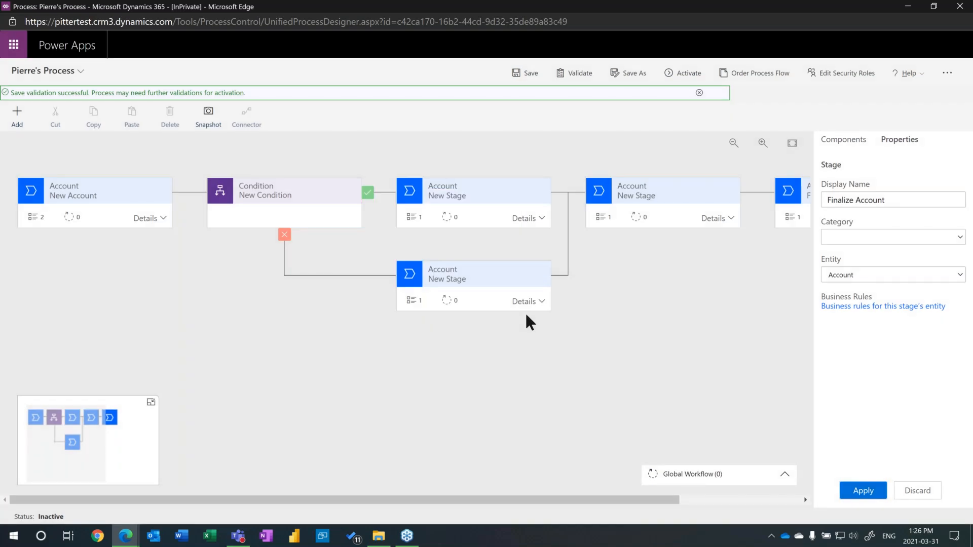
pyautogui.click(581, 74)
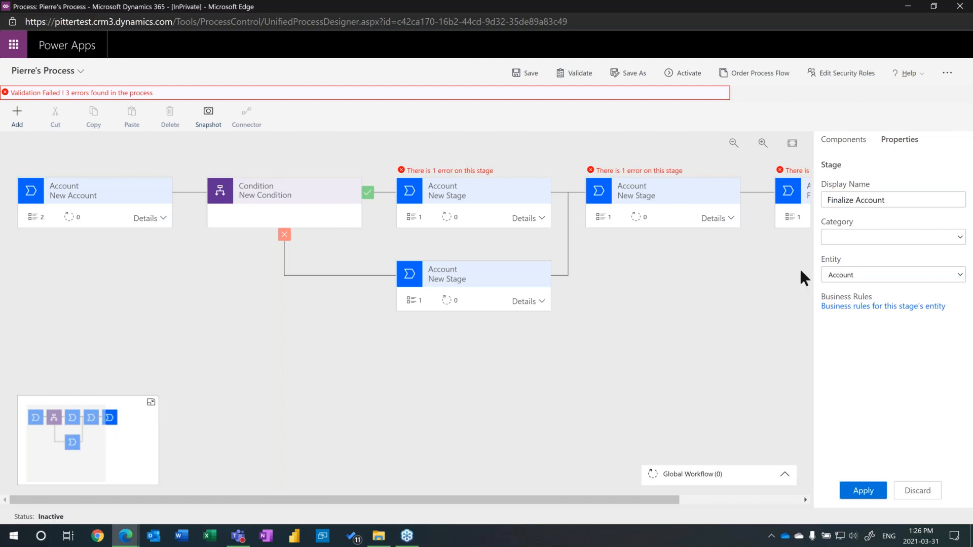
pyautogui.moveTo(453, 502); pyautogui.dragTo(506, 502)
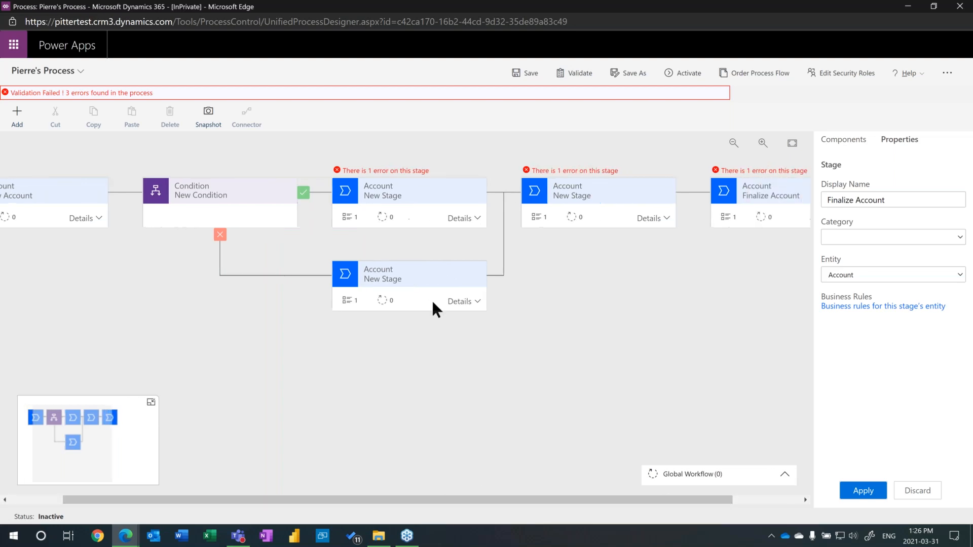
pyautogui.click(417, 187)
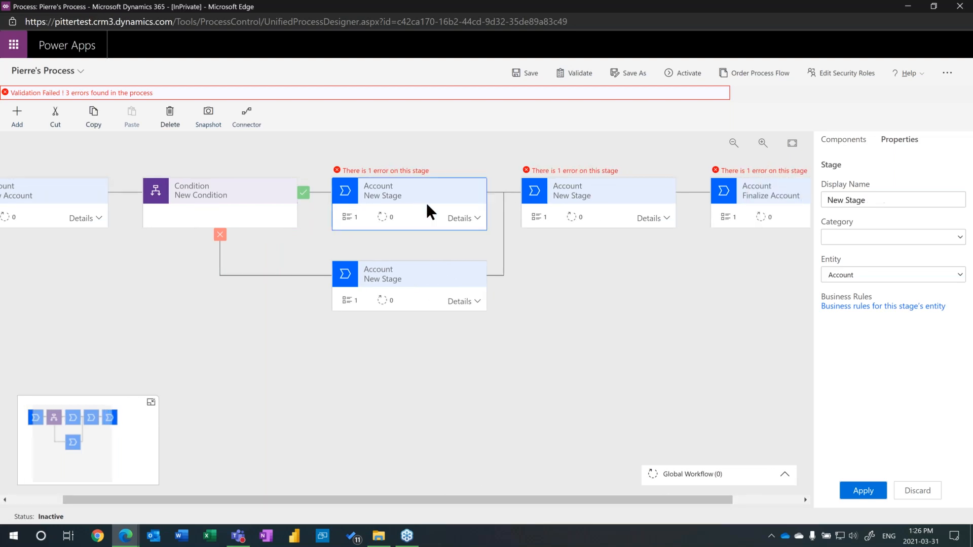
pyautogui.click(454, 218)
pyautogui.click(410, 275)
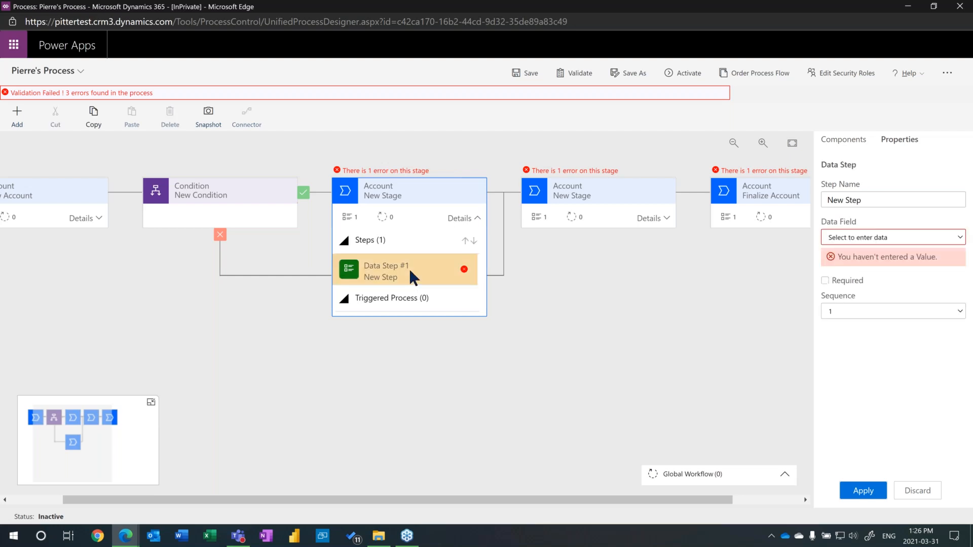
pyautogui.click(864, 239)
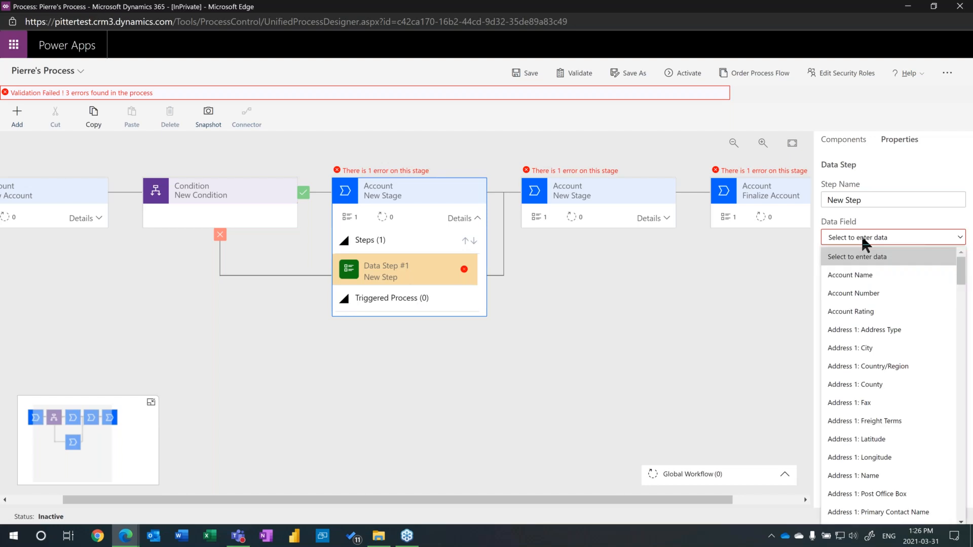
pyautogui.scroll(-3, 857, 350)
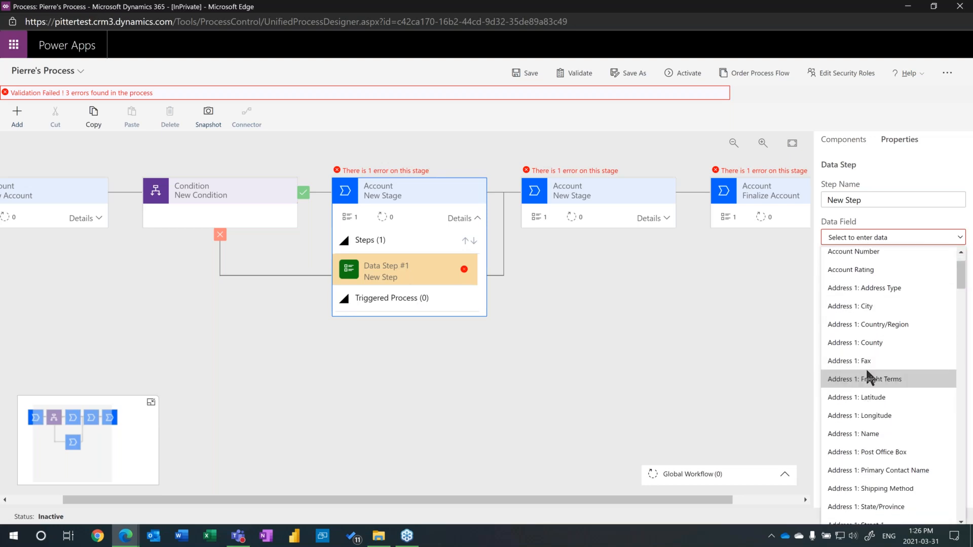
pyautogui.scroll(-1, 869, 350)
pyautogui.scroll(1, 822, 325)
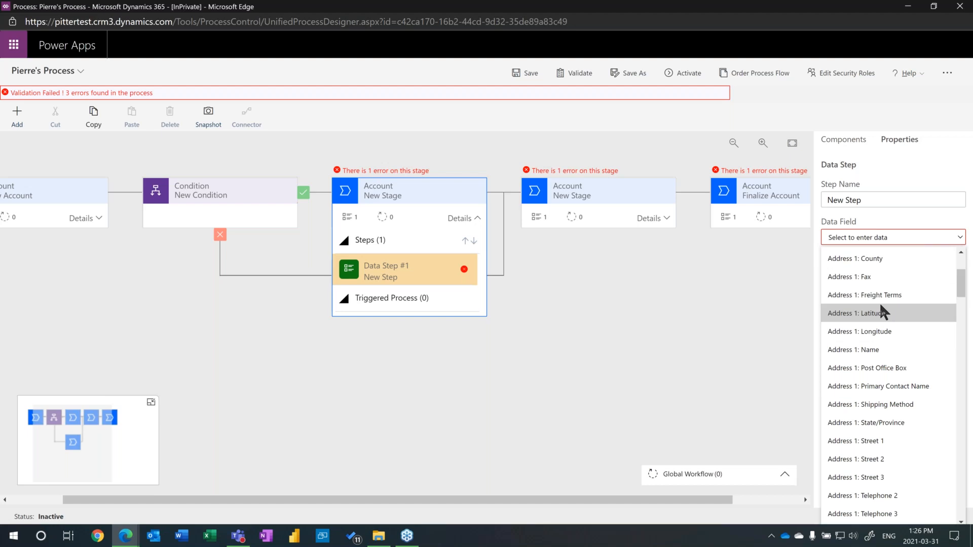
pyautogui.scroll(2, 872, 303)
pyautogui.click(676, 298)
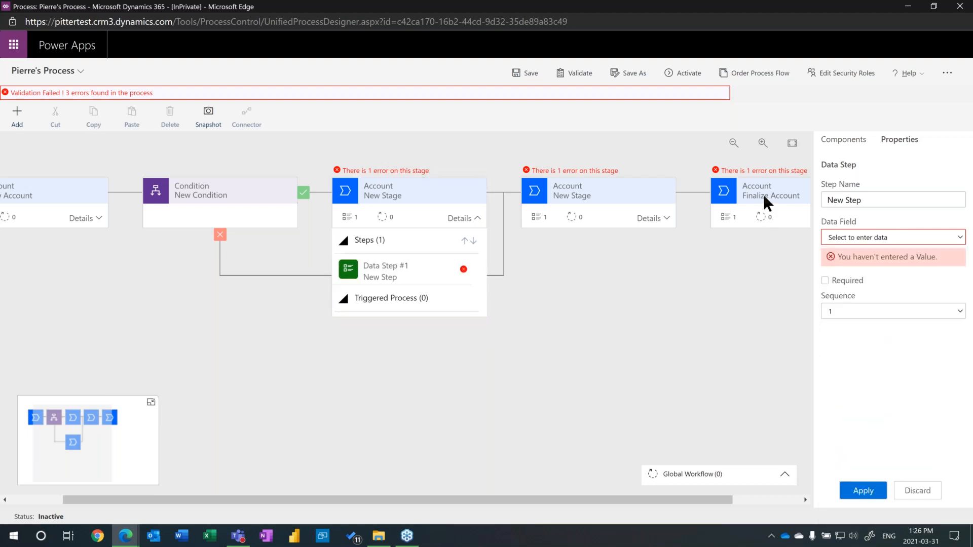
pyautogui.click(764, 203)
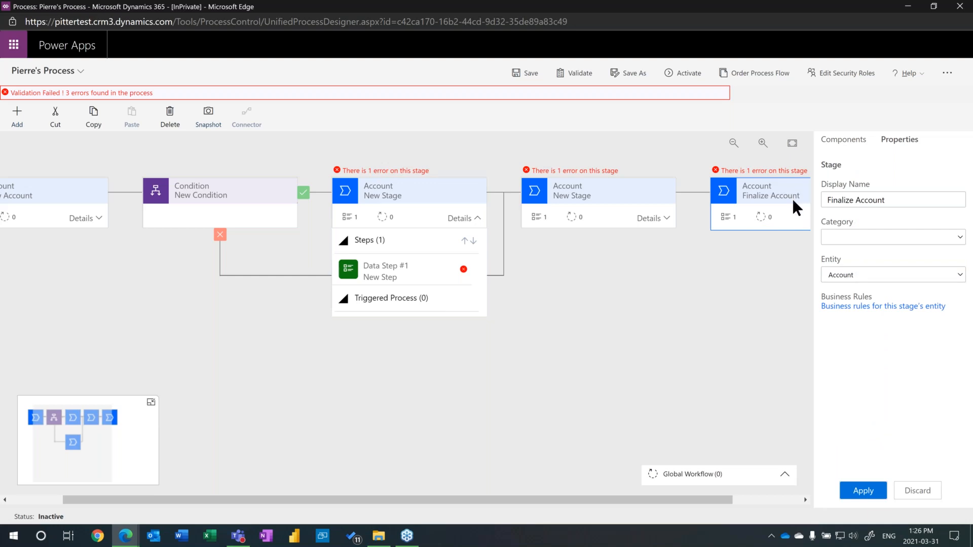
pyautogui.click(503, 289)
# Set the data step of the stage just before Finalize Account to the Account Rating field and apply the change
pyautogui.click(624, 188)
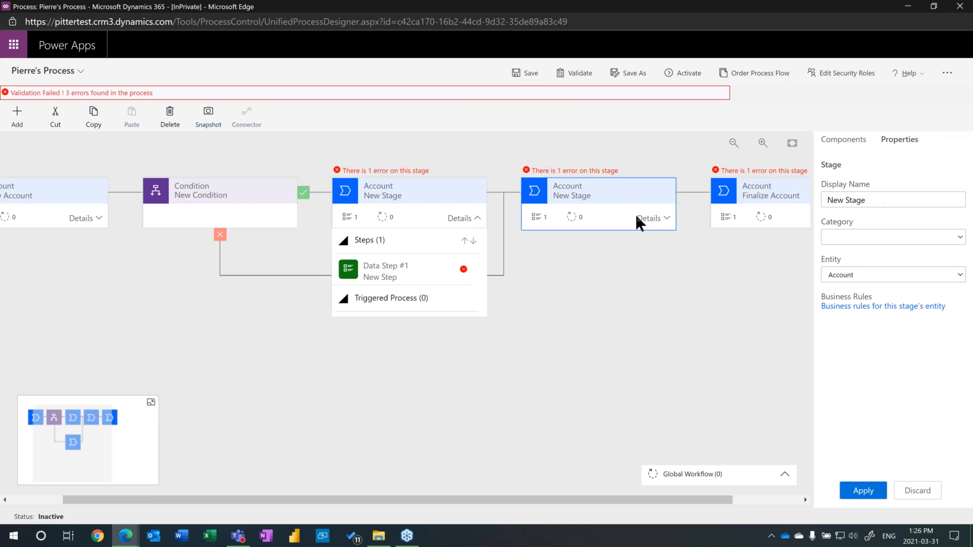
pyautogui.click(640, 218)
pyautogui.click(749, 222)
pyautogui.click(654, 269)
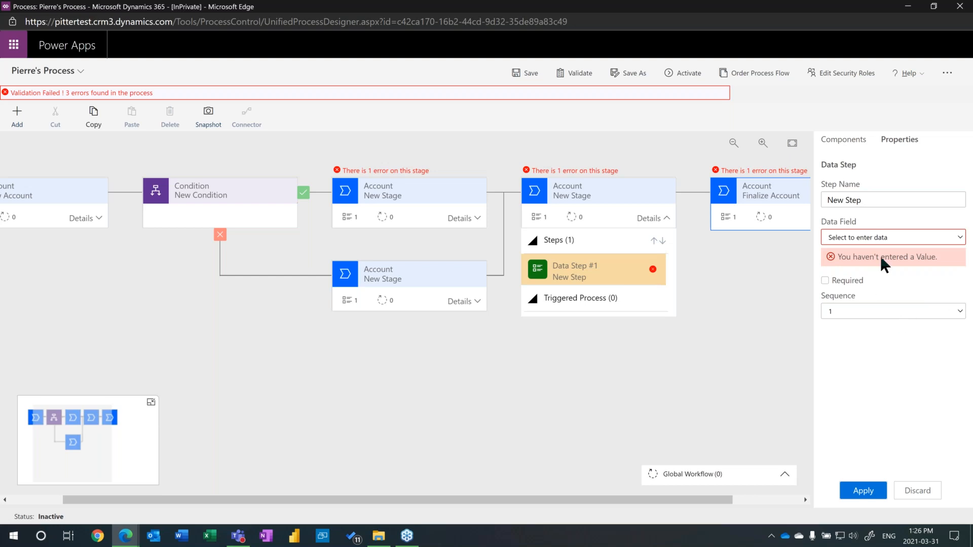
pyautogui.click(870, 237)
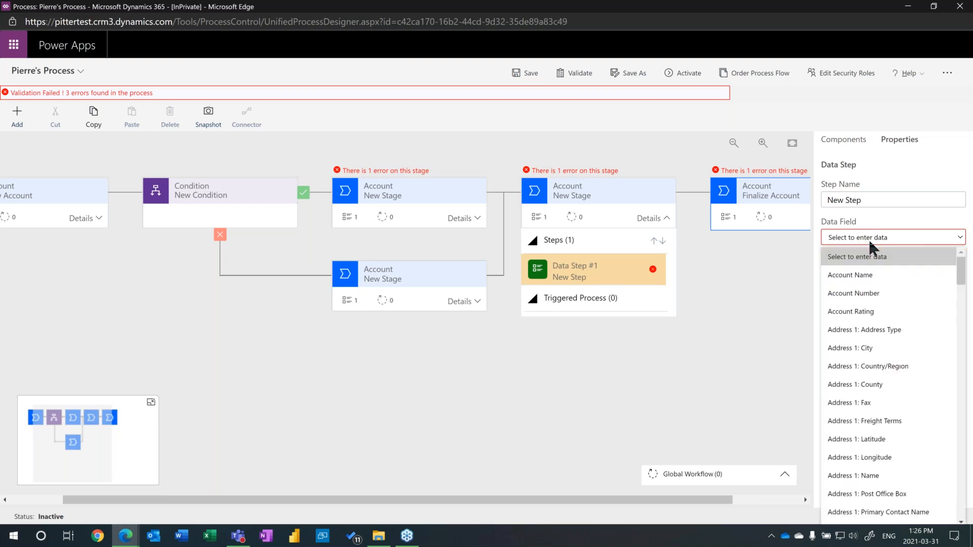
pyautogui.click(874, 310)
pyautogui.click(863, 491)
pyautogui.click(704, 308)
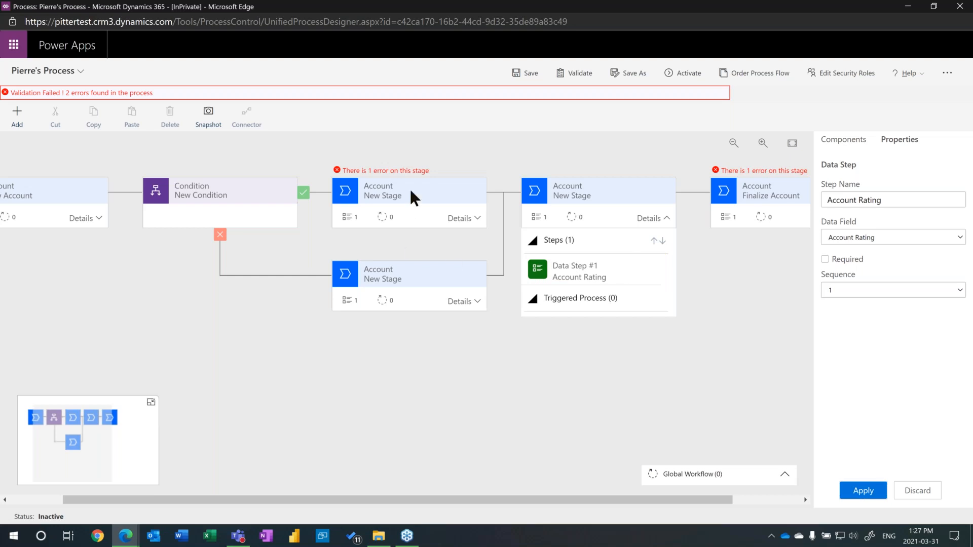
# Delete the Finalize Account stage from the process flow
pyautogui.click(760, 196)
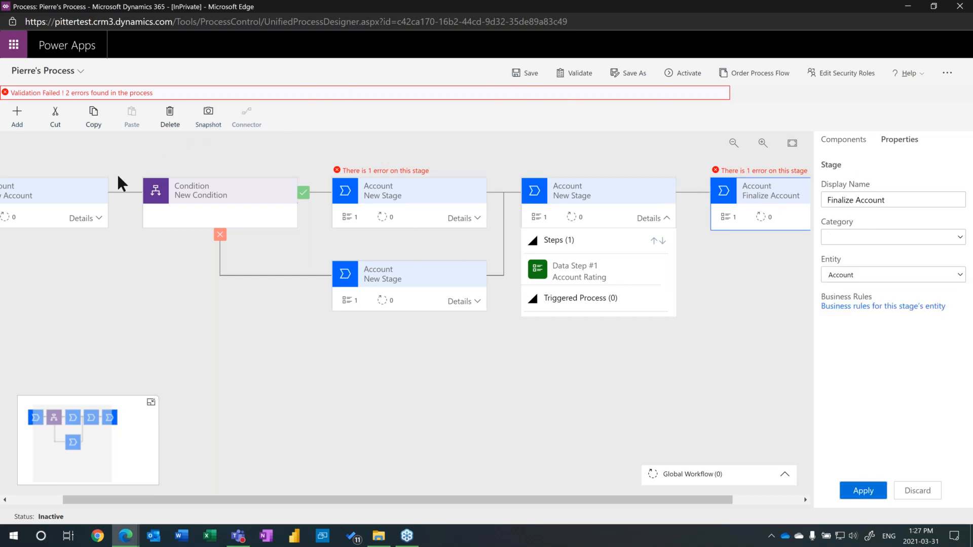
pyautogui.click(172, 117)
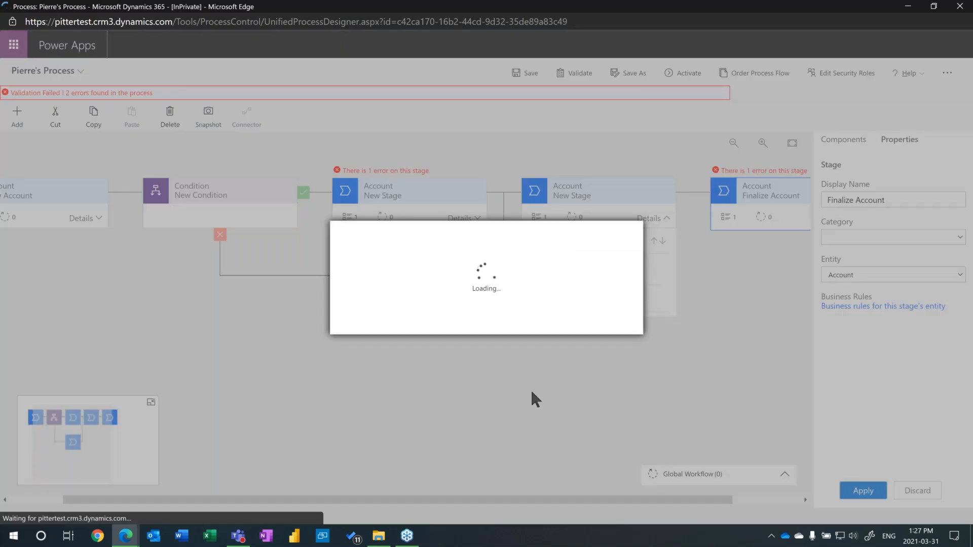
pyautogui.click(556, 324)
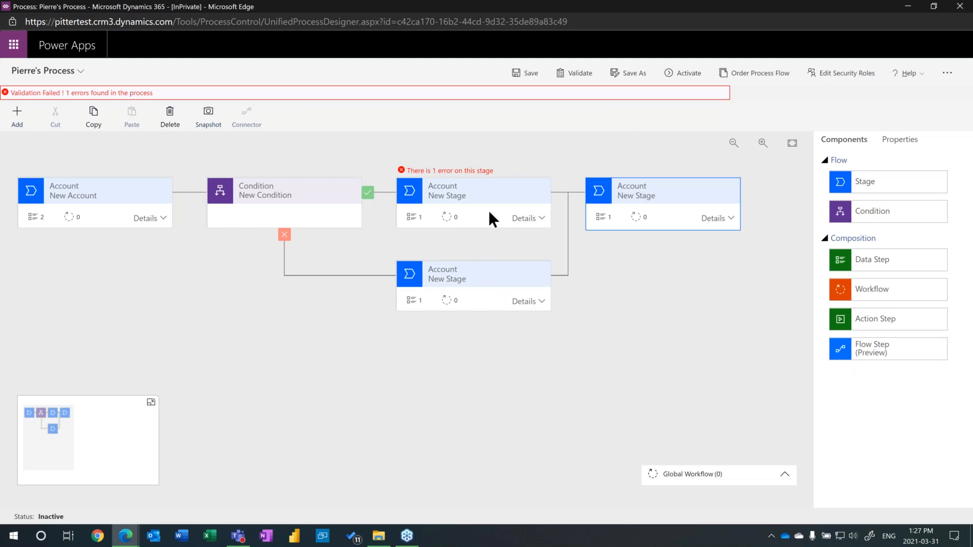
# Examine the data fields available for the unset data step in the New Stage on the condition's yes branch
pyautogui.click(507, 186)
pyautogui.click(524, 219)
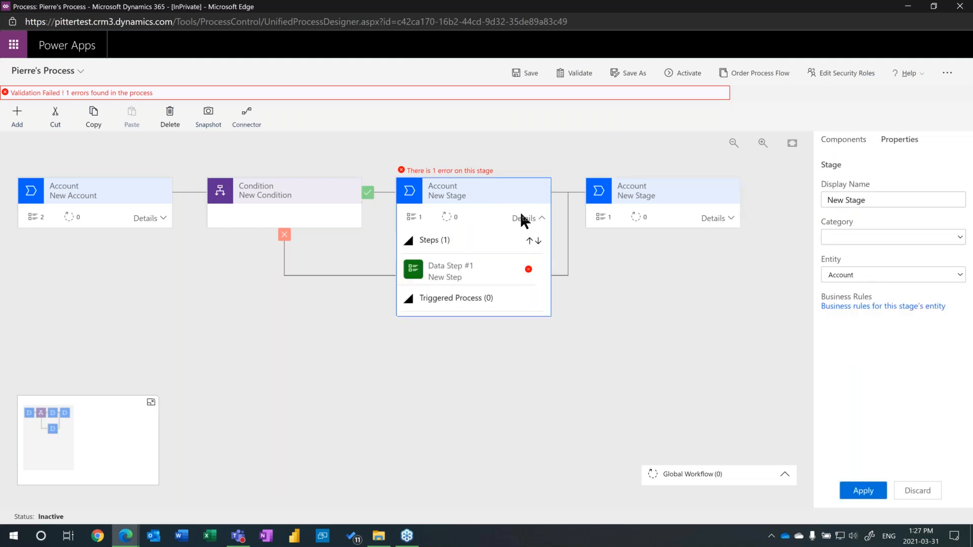
pyautogui.click(469, 275)
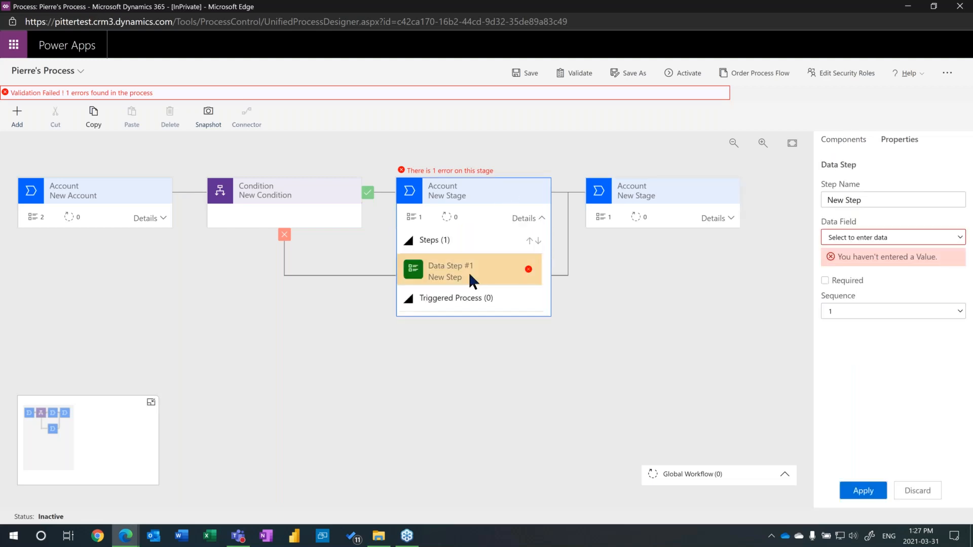
pyautogui.click(878, 241)
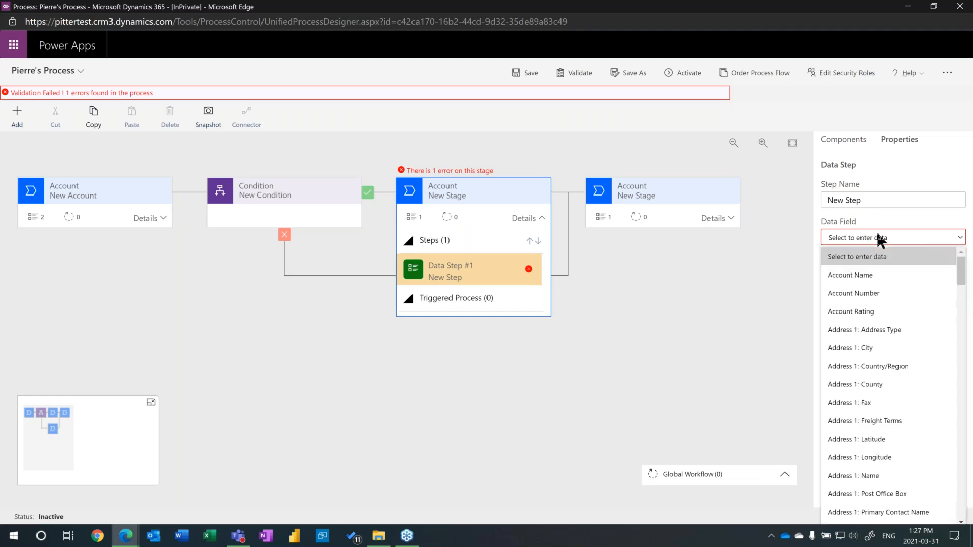
pyautogui.scroll(-5, 892, 366)
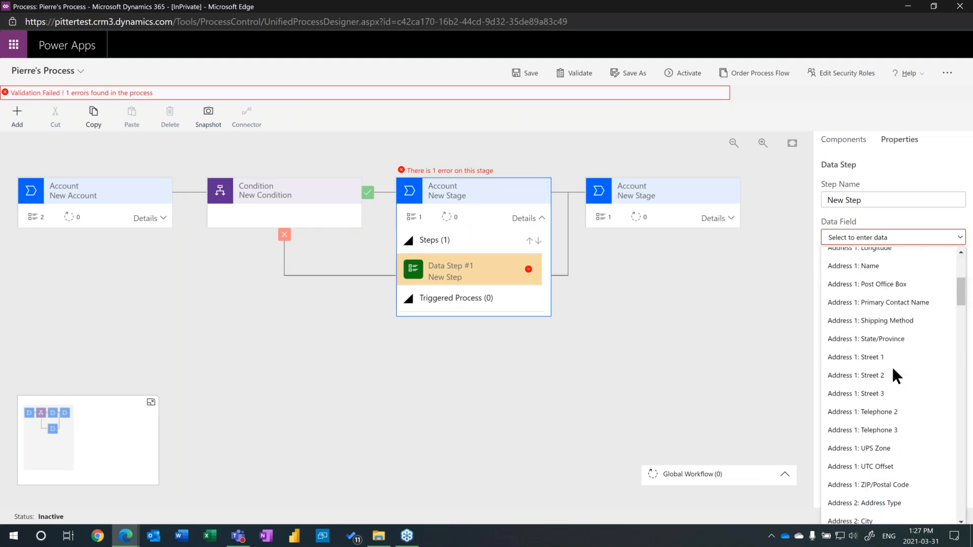
pyautogui.scroll(-3, 892, 366)
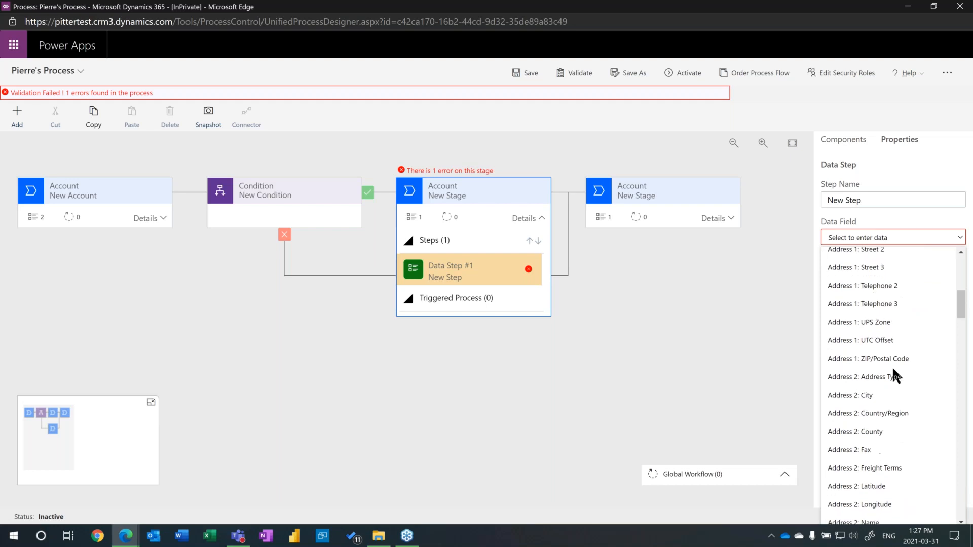
pyautogui.scroll(-1, 892, 370)
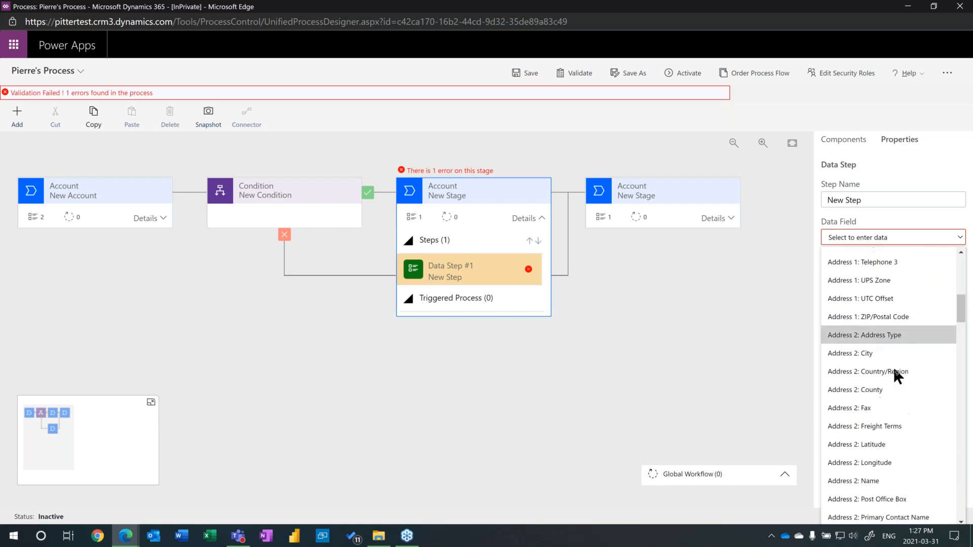
pyautogui.scroll(-1, 897, 376)
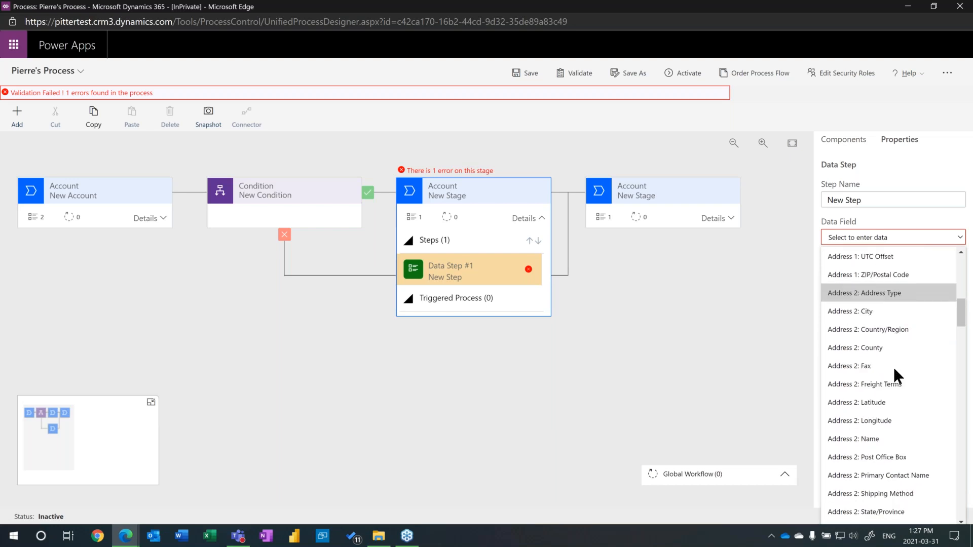
pyautogui.click(516, 263)
pyautogui.click(508, 304)
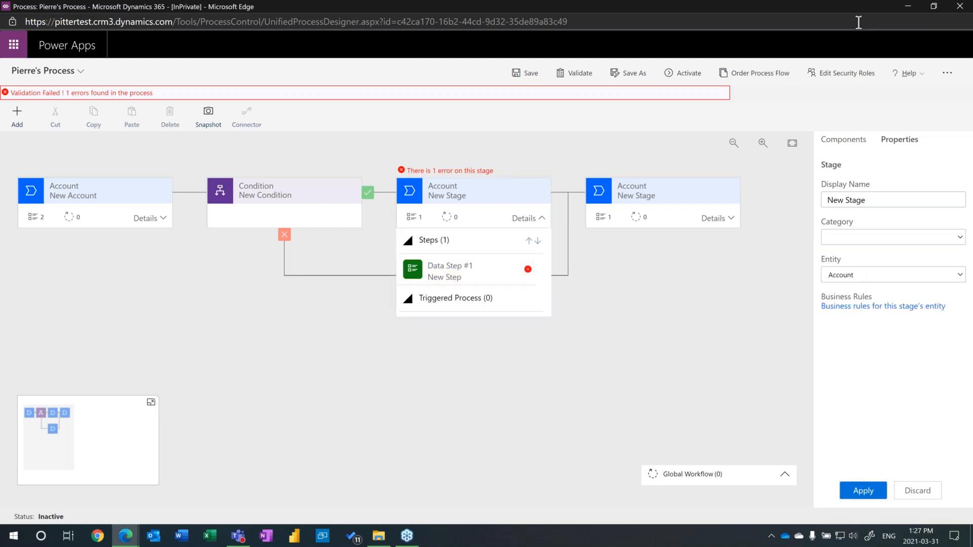
# Return to the Power Apps apps list, dismiss the model-driven editing notice and open the Book Store app for editing
pyautogui.hotkey('alt', 'Tab')
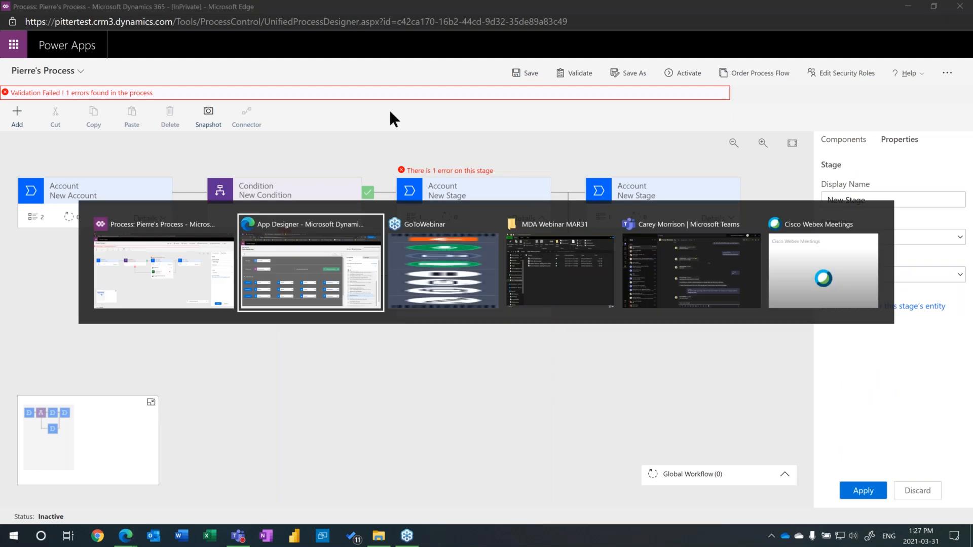
pyautogui.click(271, 266)
pyautogui.click(106, 2)
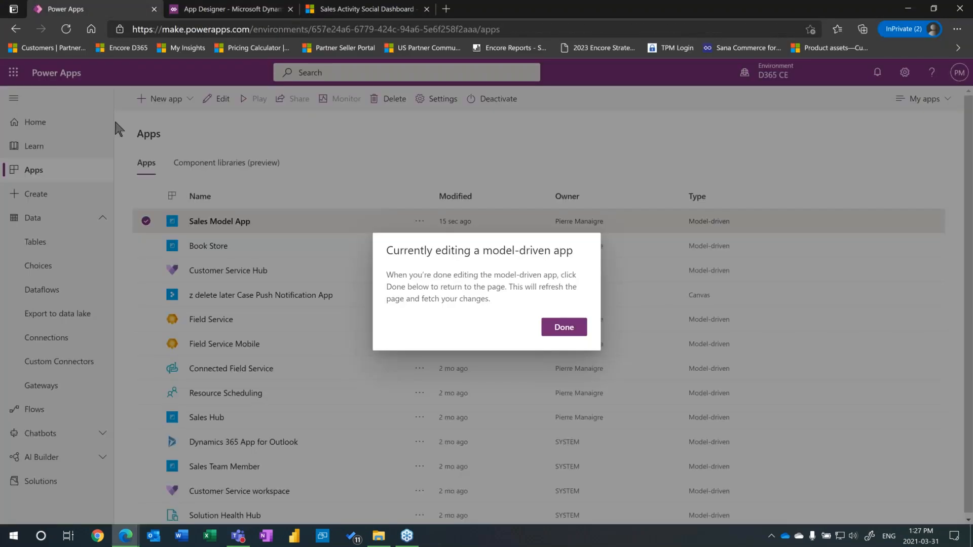
pyautogui.click(564, 328)
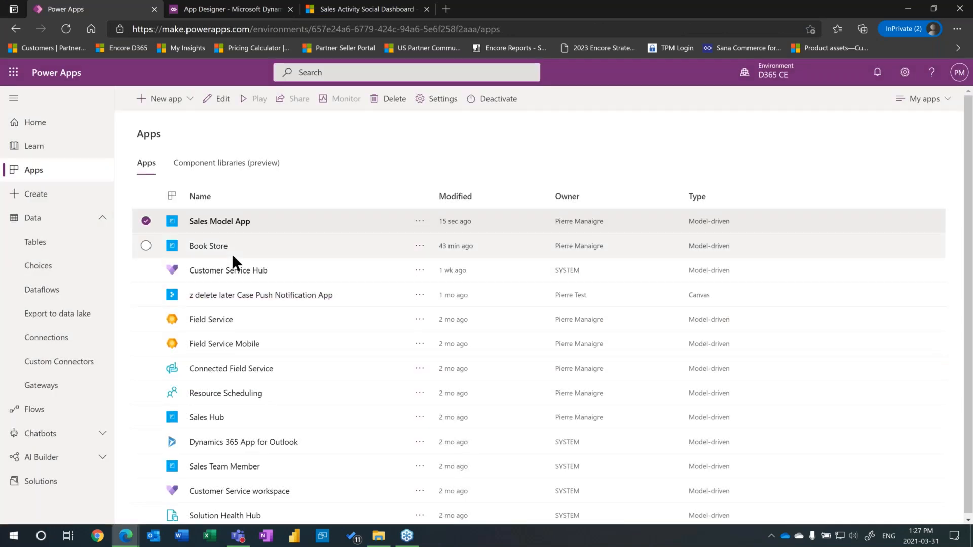
pyautogui.click(206, 248)
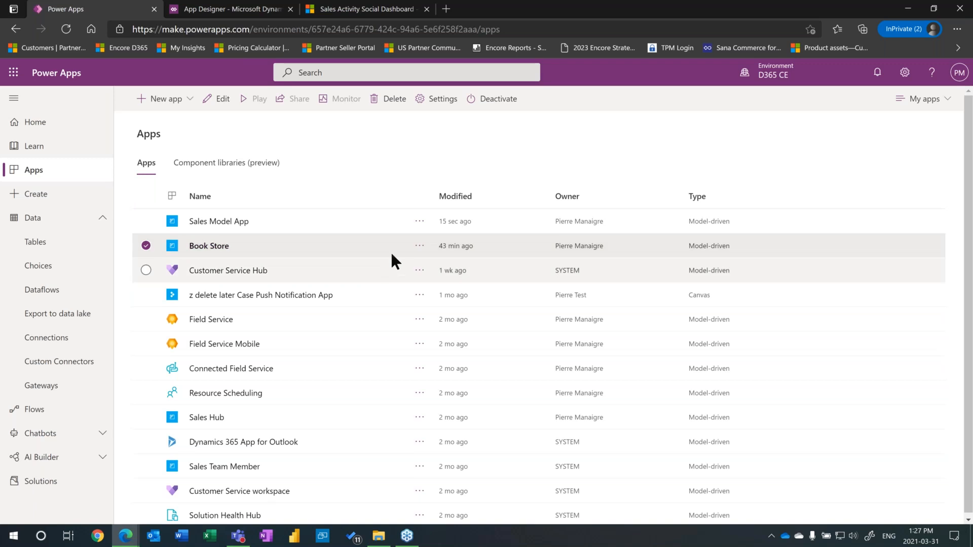
pyautogui.click(420, 247)
pyautogui.click(434, 265)
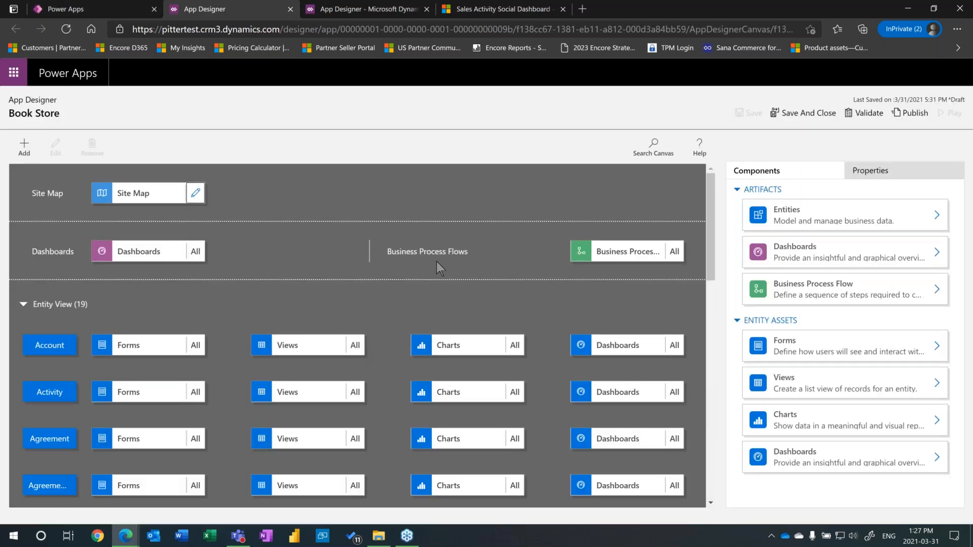
# Open the Number of Employee Process from Book Store's business process flows and review the Extra Love stage's steps
pyautogui.click(676, 252)
pyautogui.scroll(-2, 761, 355)
pyautogui.scroll(-1, 761, 365)
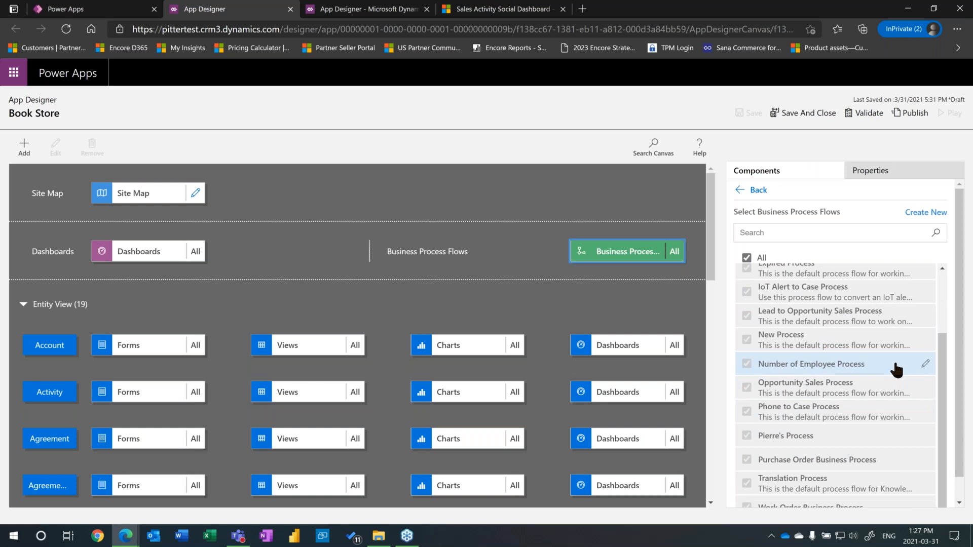
pyautogui.click(924, 364)
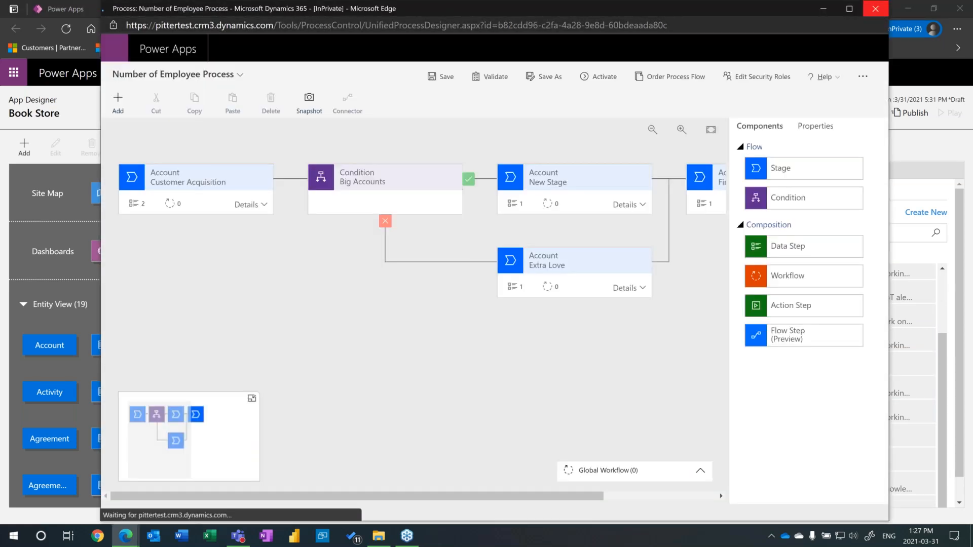
pyautogui.click(850, 9)
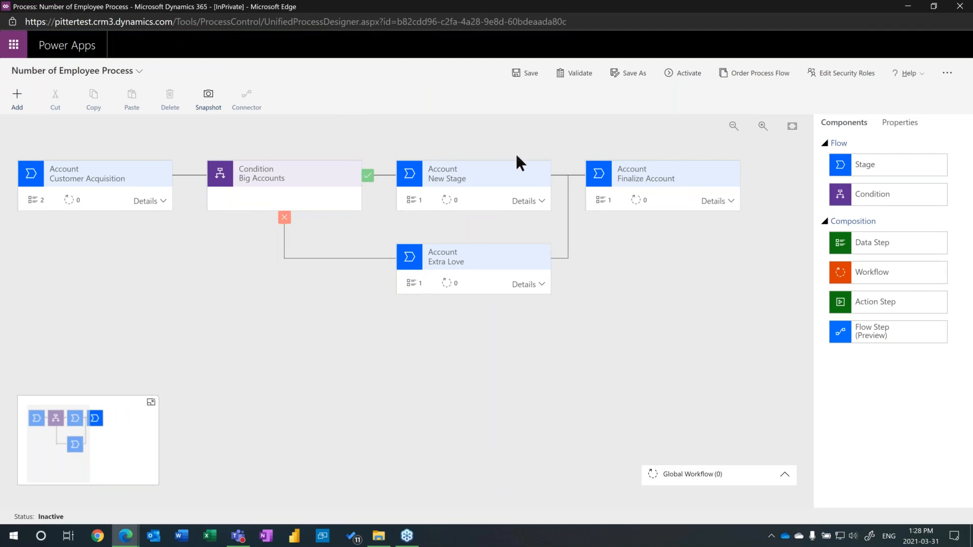
pyautogui.click(528, 202)
pyautogui.click(528, 201)
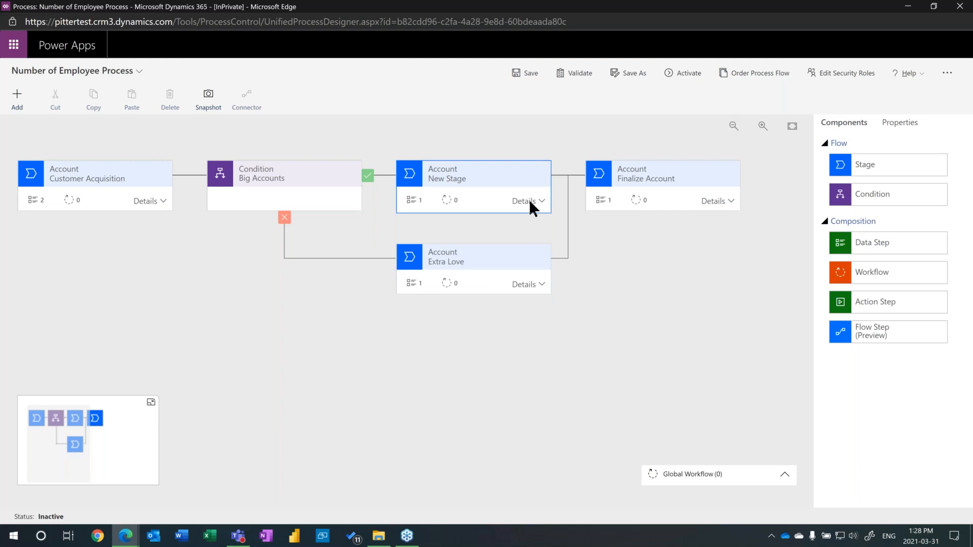
pyautogui.click(522, 284)
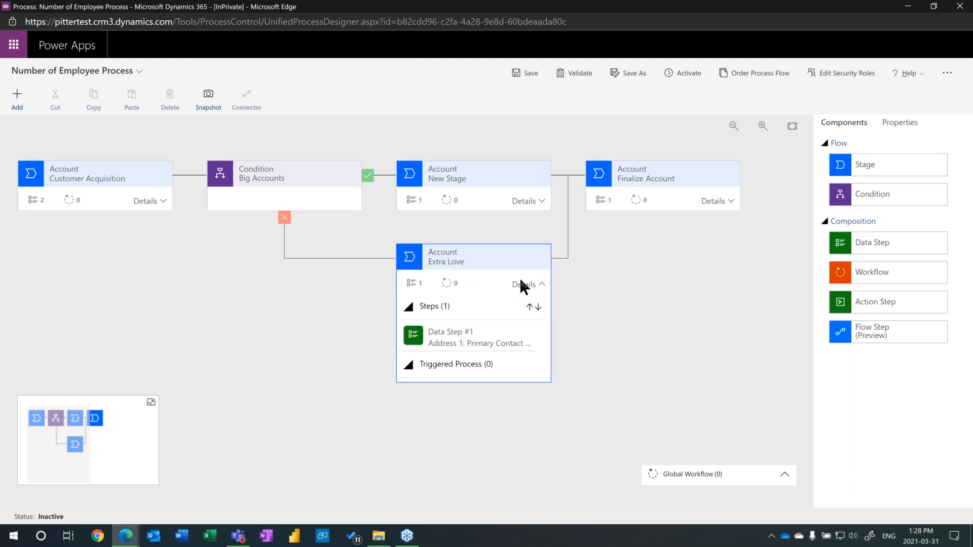
pyautogui.click(522, 285)
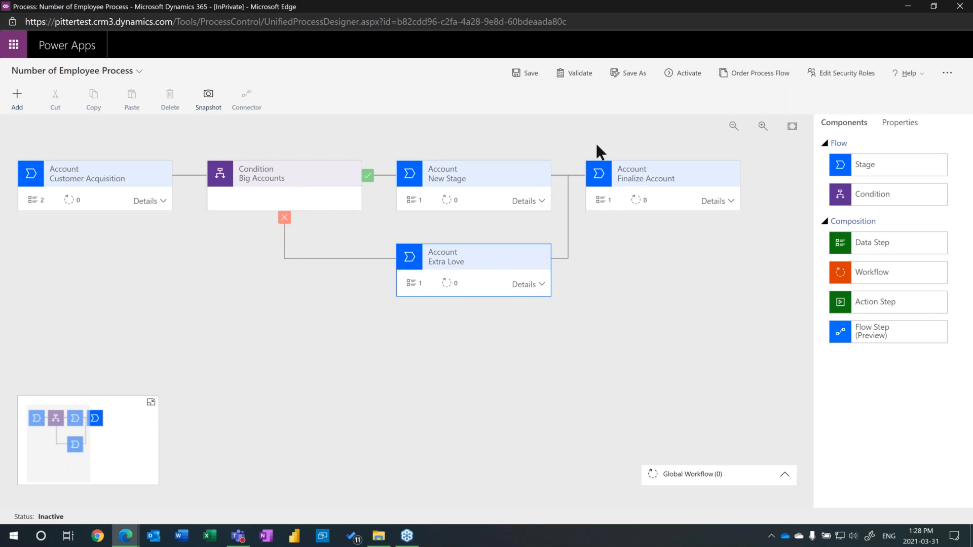
# Validate and activate the Number of Employee Process, and close its process designer window
pyautogui.click(568, 74)
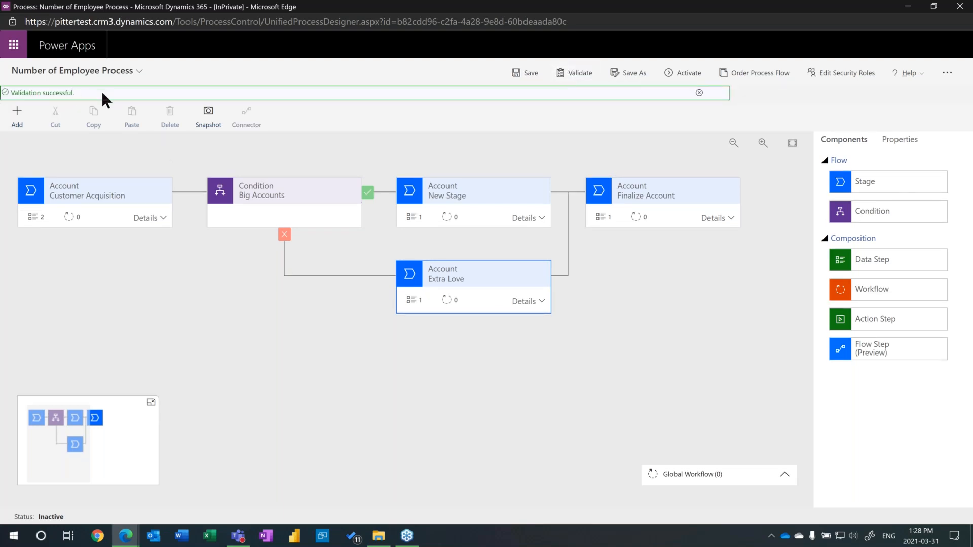
pyautogui.click(682, 73)
pyautogui.click(541, 324)
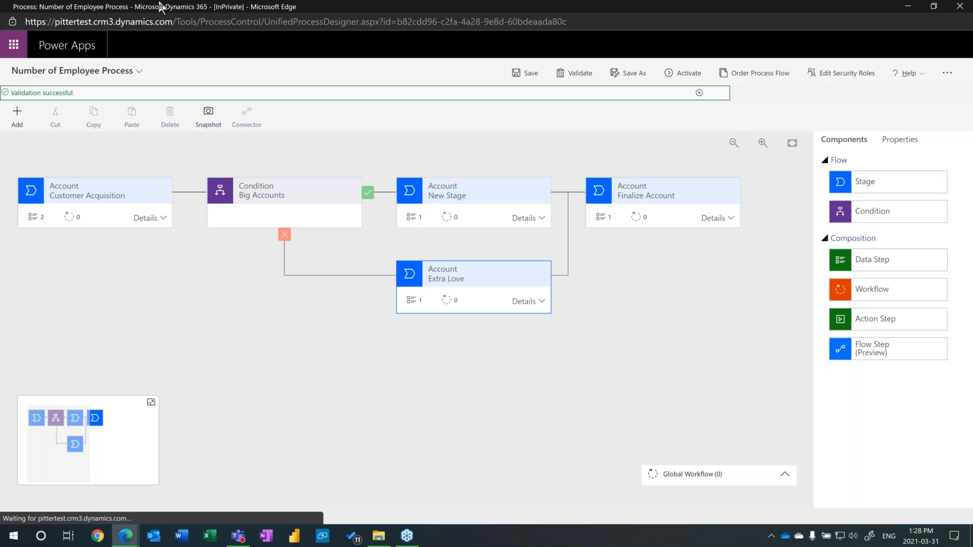
pyautogui.doubleClick(282, 8)
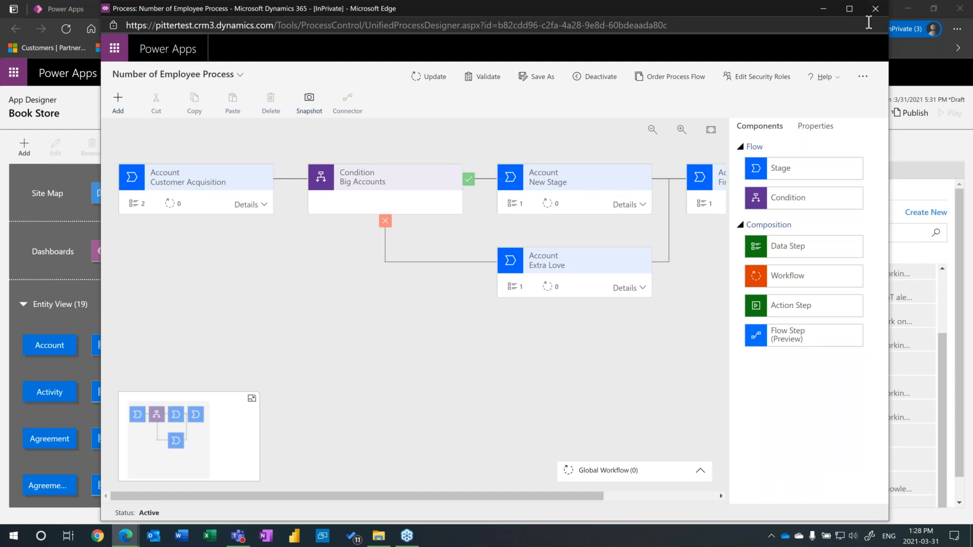
pyautogui.click(881, 11)
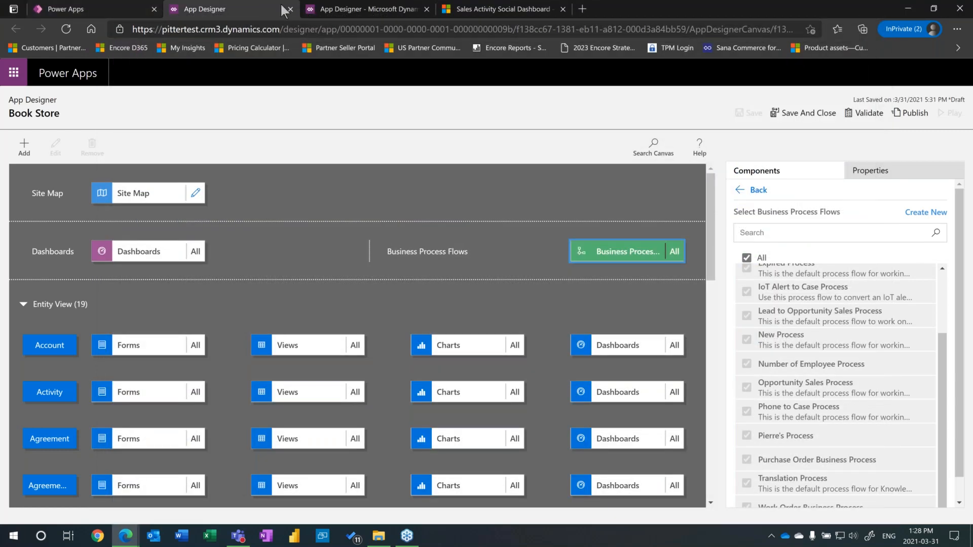
# Switch to Dynamics 365, open the published Book Store app and check which system views its Contacts list offers
pyautogui.click(484, 11)
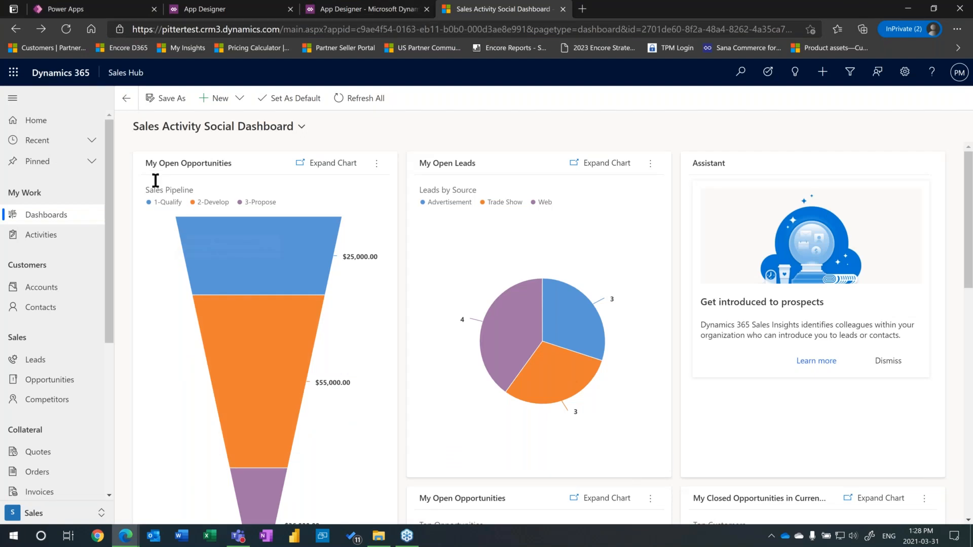
pyautogui.click(126, 73)
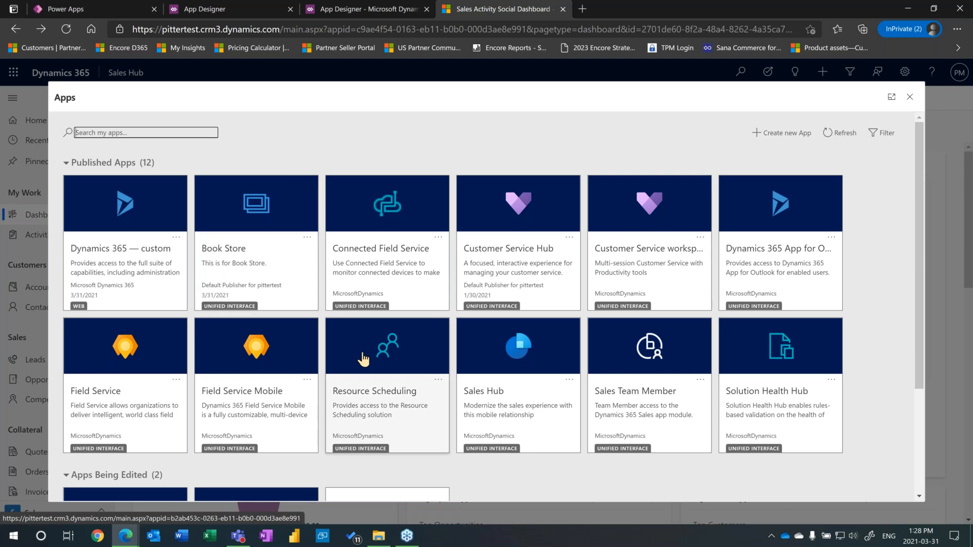
pyautogui.scroll(-3, 364, 355)
pyautogui.scroll(3, 364, 359)
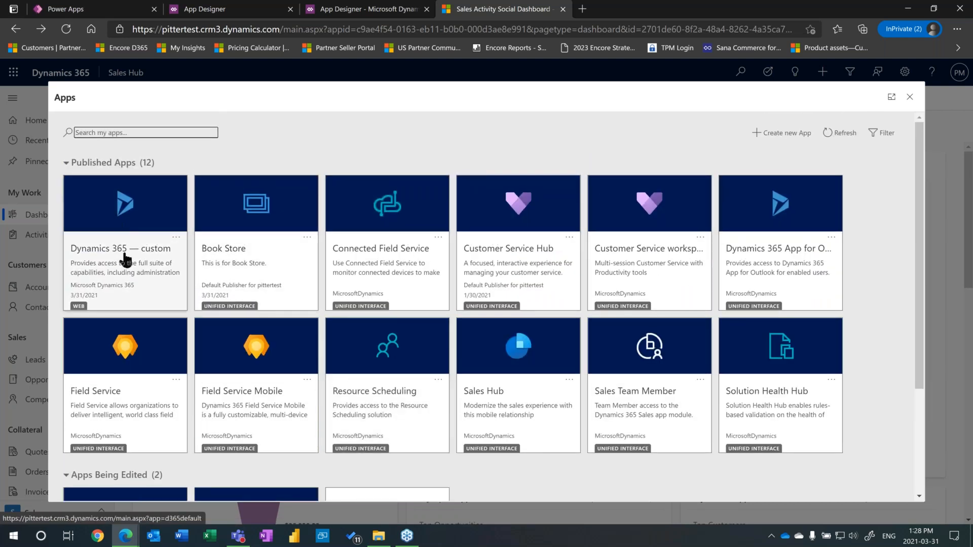
pyautogui.click(267, 199)
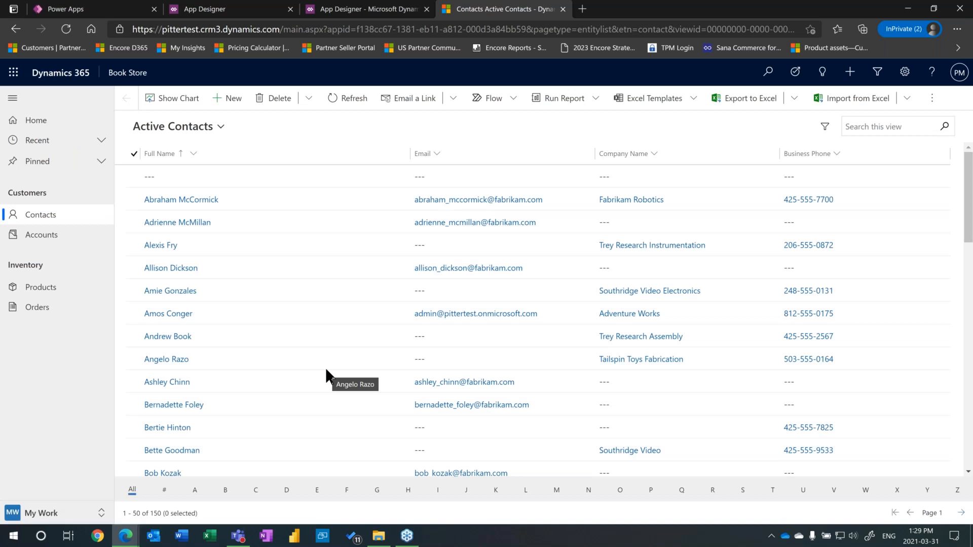
pyautogui.click(202, 127)
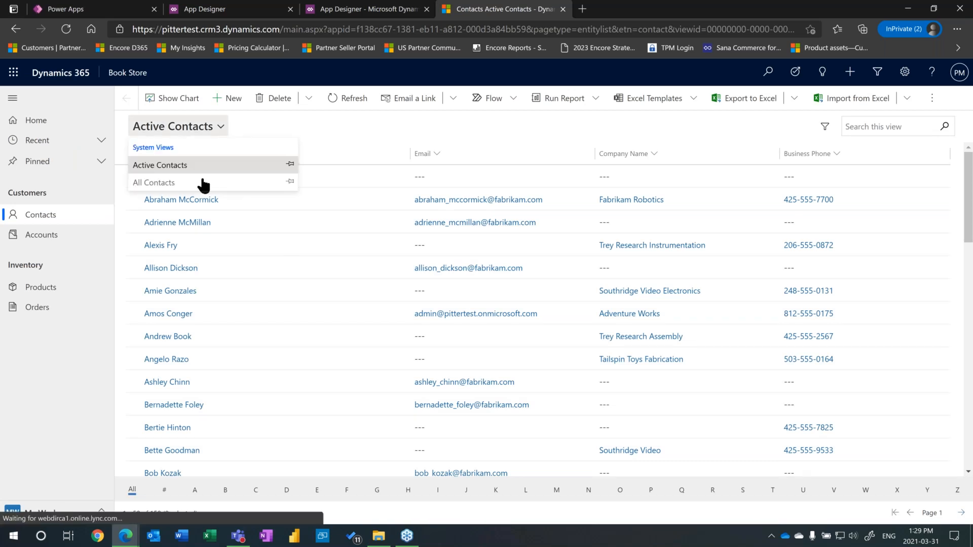
pyautogui.click(296, 136)
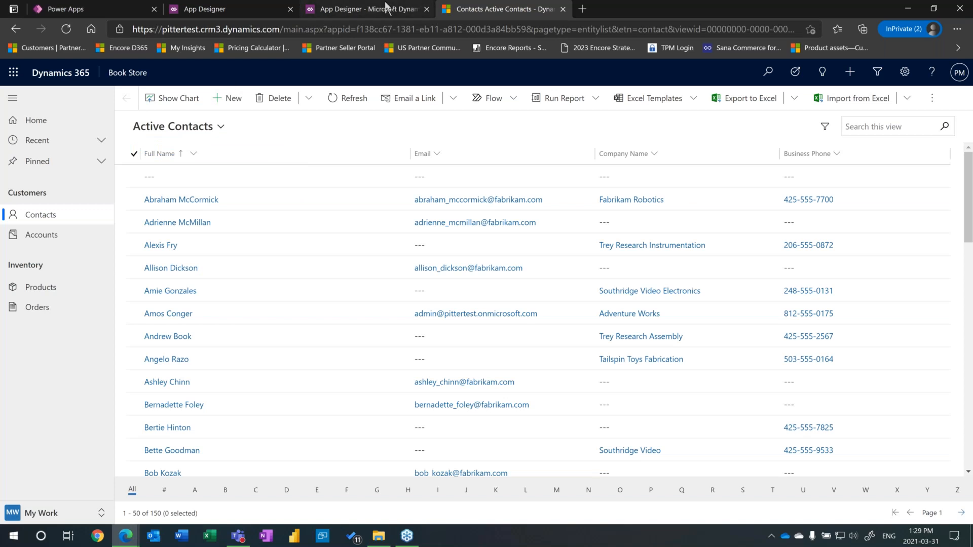
# In the Sales Model App designer, limit the Account entity's views to Active Accounts and All Accounts only
pyautogui.click(337, 8)
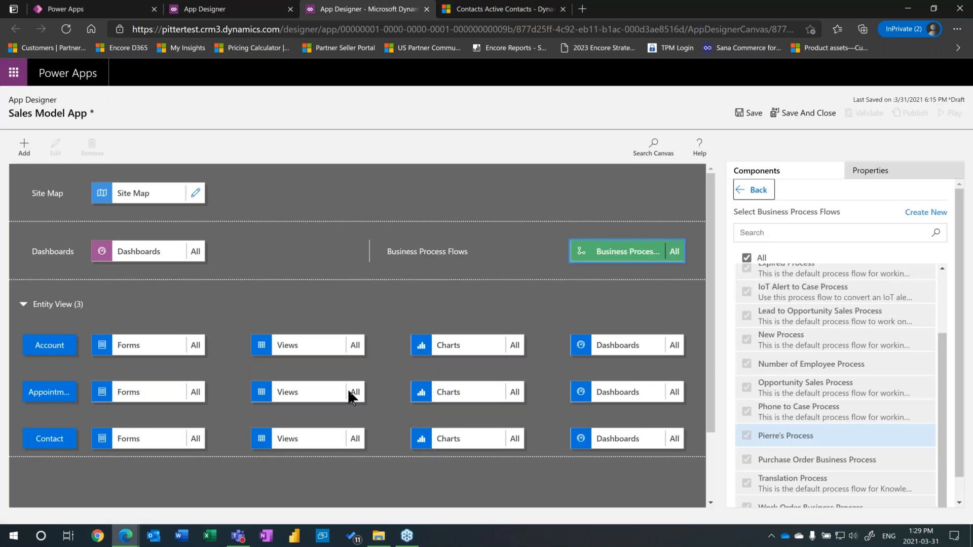
pyautogui.click(278, 348)
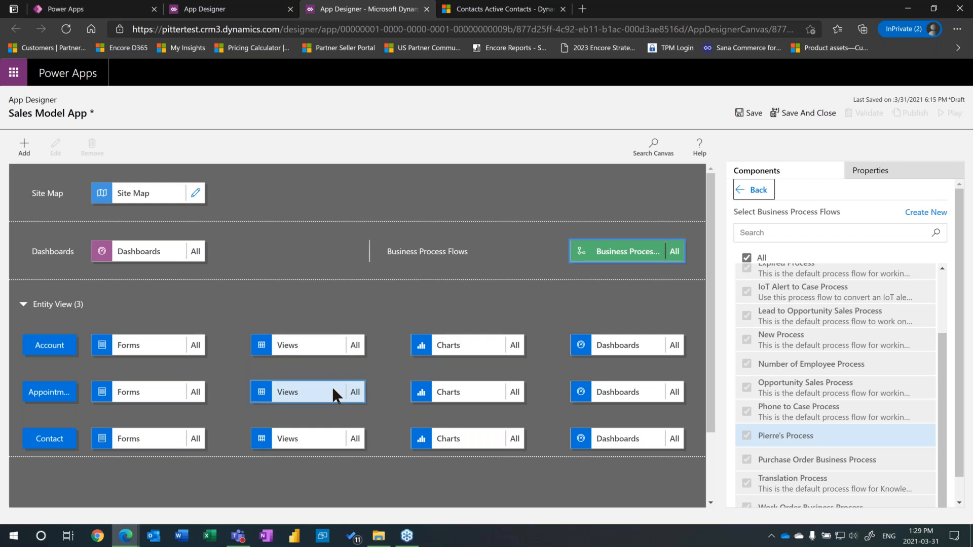
pyautogui.scroll(-3, 332, 387)
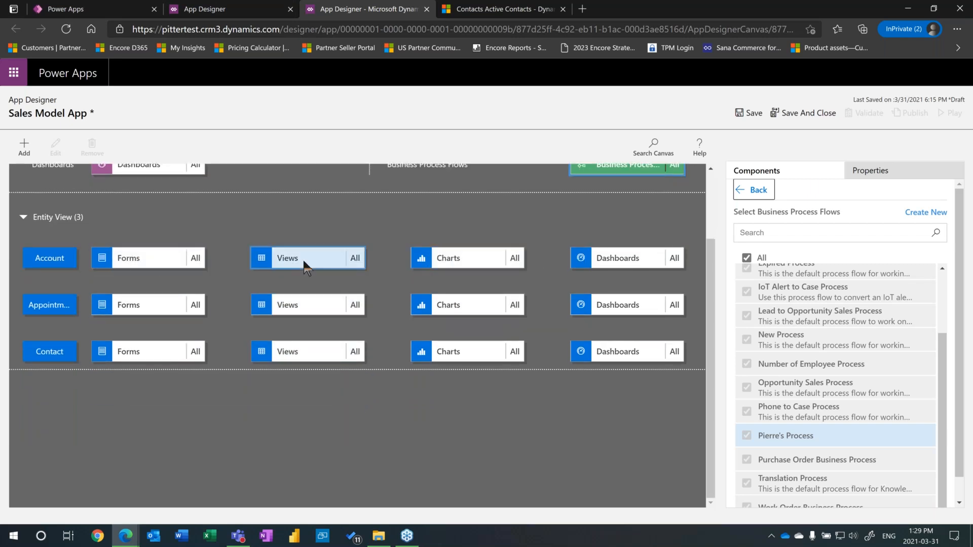
pyautogui.click(357, 258)
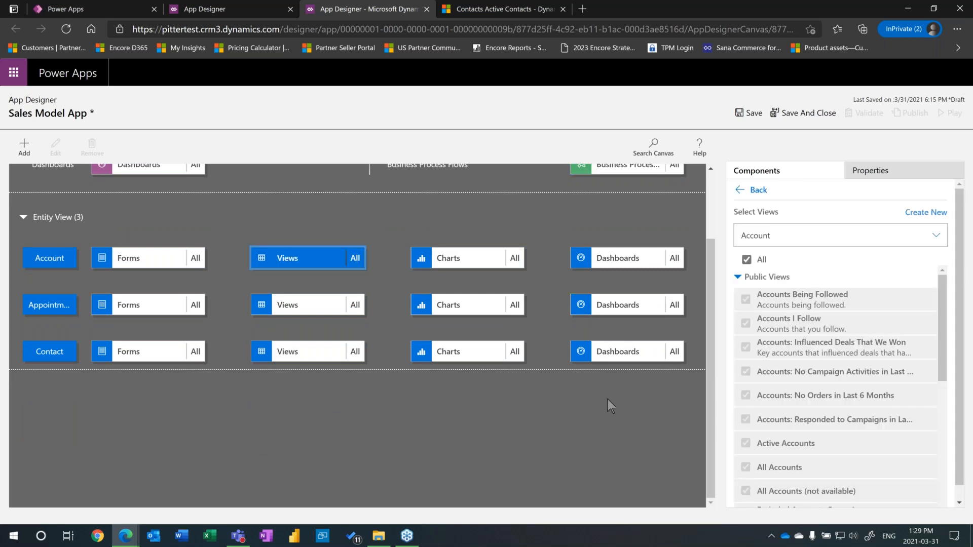
pyautogui.click(746, 260)
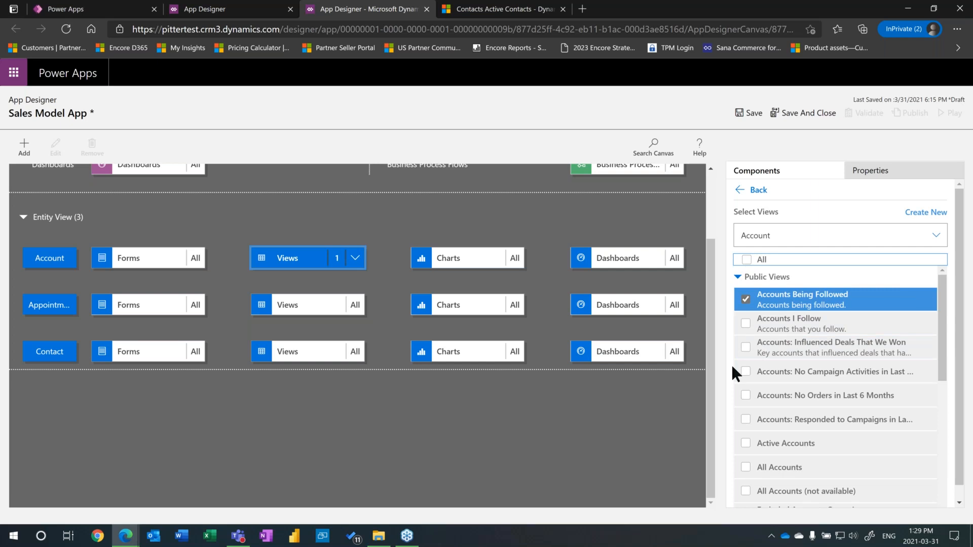
pyautogui.scroll(-1, 731, 364)
pyautogui.click(740, 428)
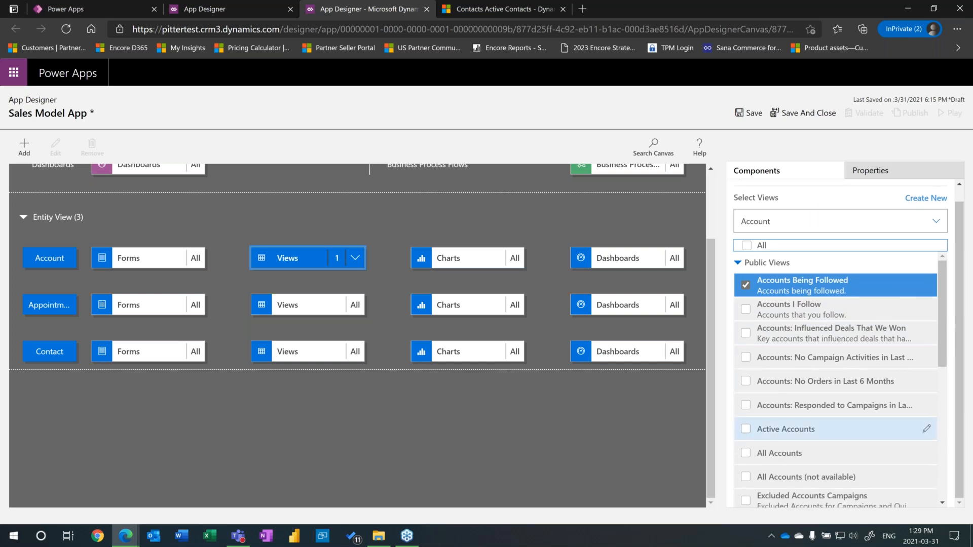
pyautogui.click(746, 454)
pyautogui.click(747, 285)
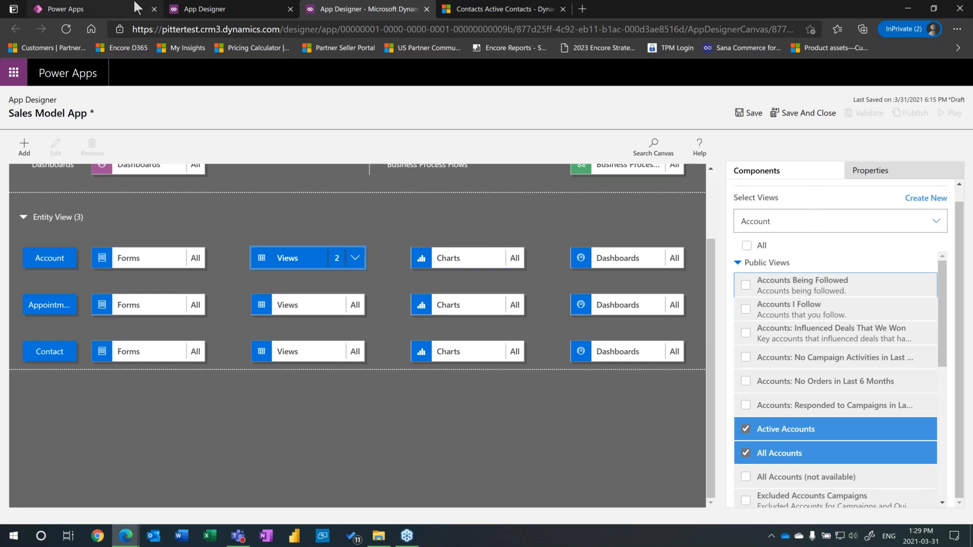
# Switch to the Book Store app in Dynamics 365 and check which system views its Accounts list offers
pyautogui.click(84, 4)
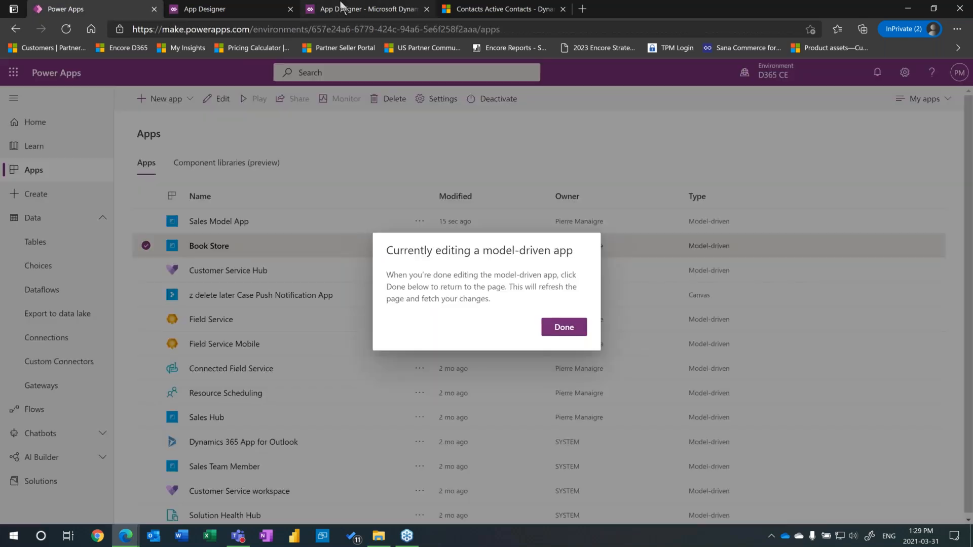
pyautogui.click(458, 5)
pyautogui.click(366, 5)
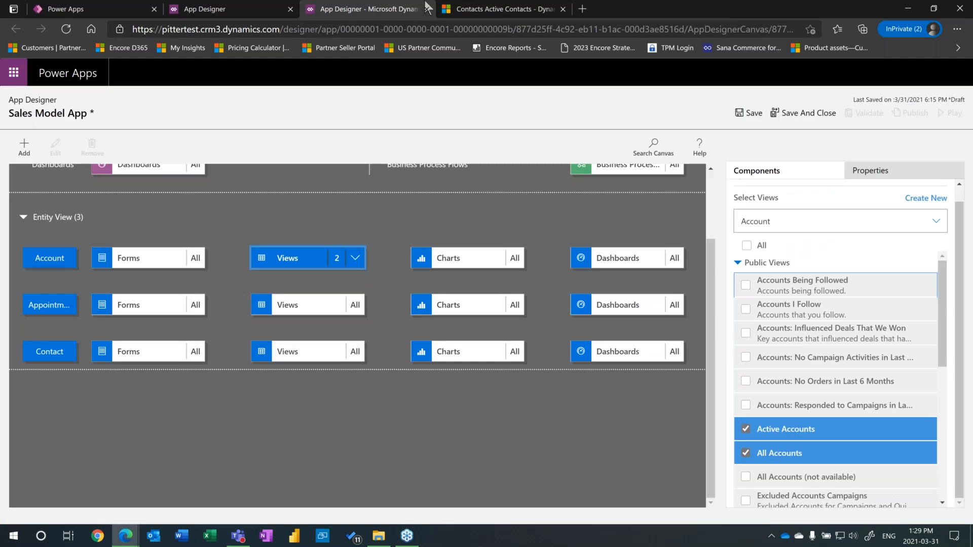
pyautogui.click(472, 6)
pyautogui.click(199, 130)
pyautogui.click(200, 130)
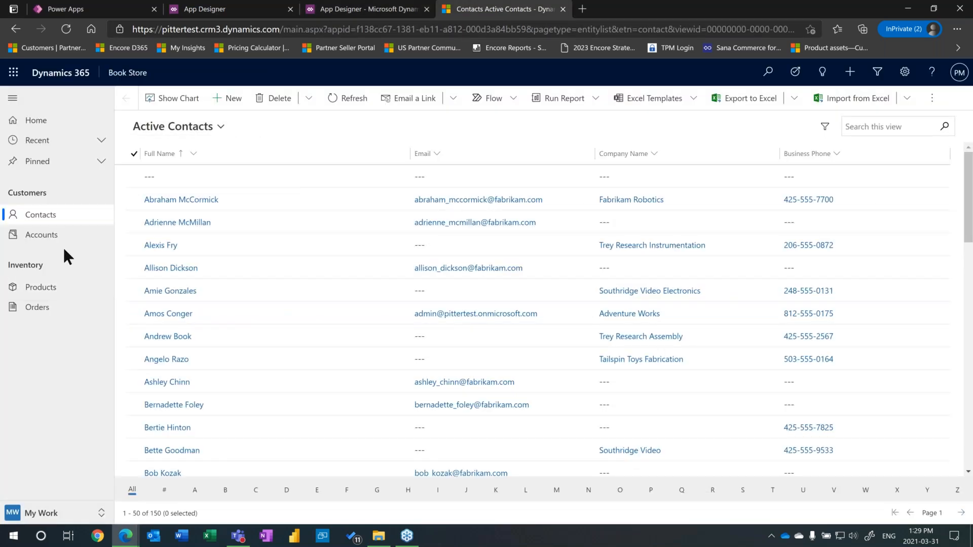
pyautogui.click(41, 235)
pyautogui.click(184, 126)
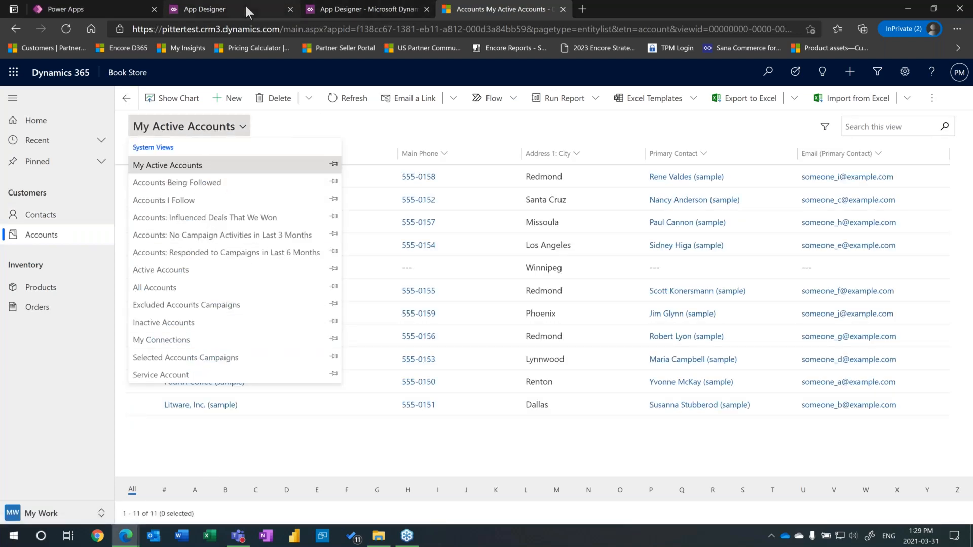
pyautogui.click(381, 10)
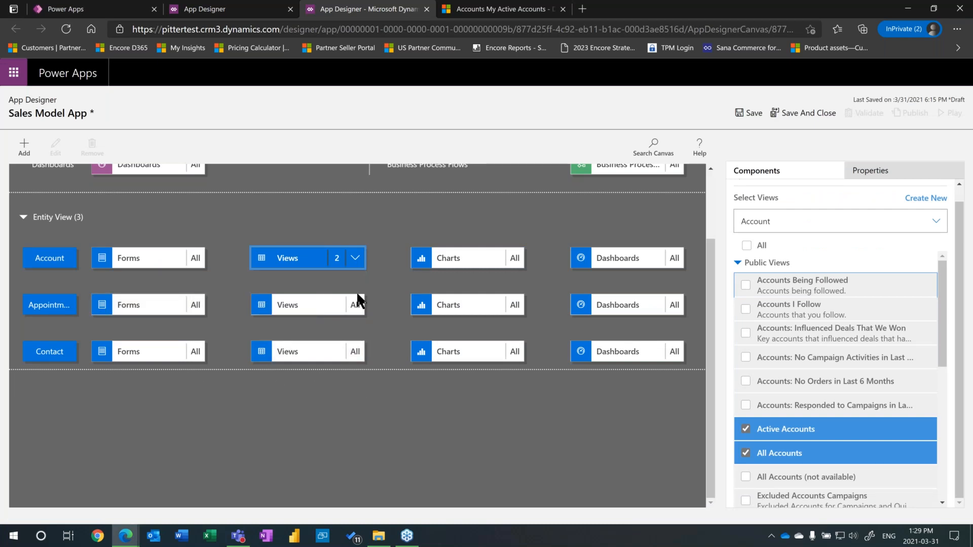
pyautogui.scroll(3, 431, 176)
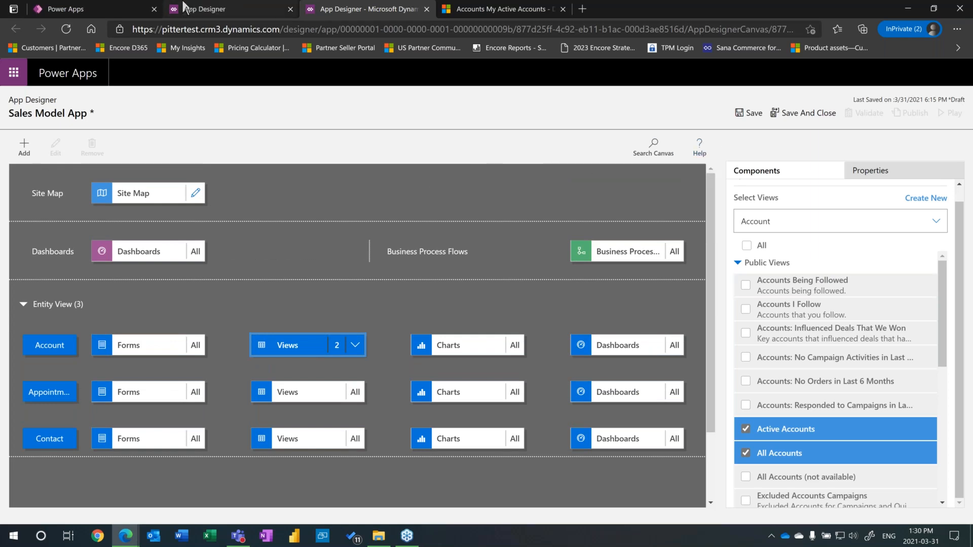
pyautogui.click(253, 9)
pyautogui.click(96, 9)
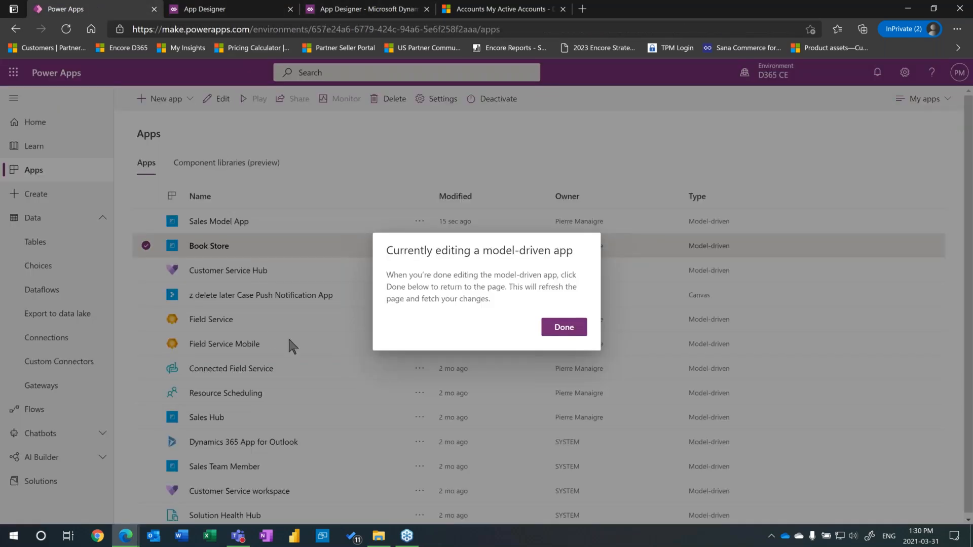
# Switch to the Book Store app in Dynamics 365 and start a new account named ITM Industries
pyautogui.click(474, 9)
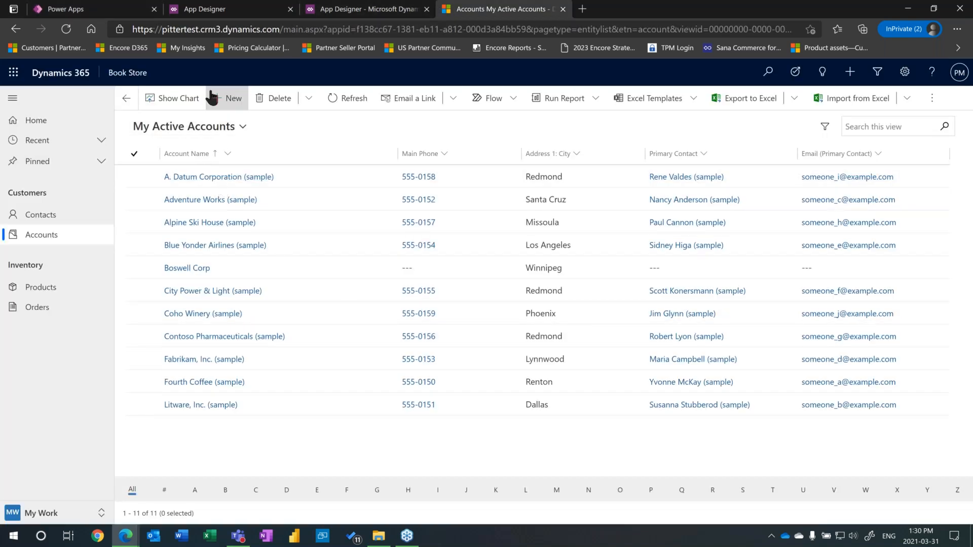
pyautogui.click(227, 98)
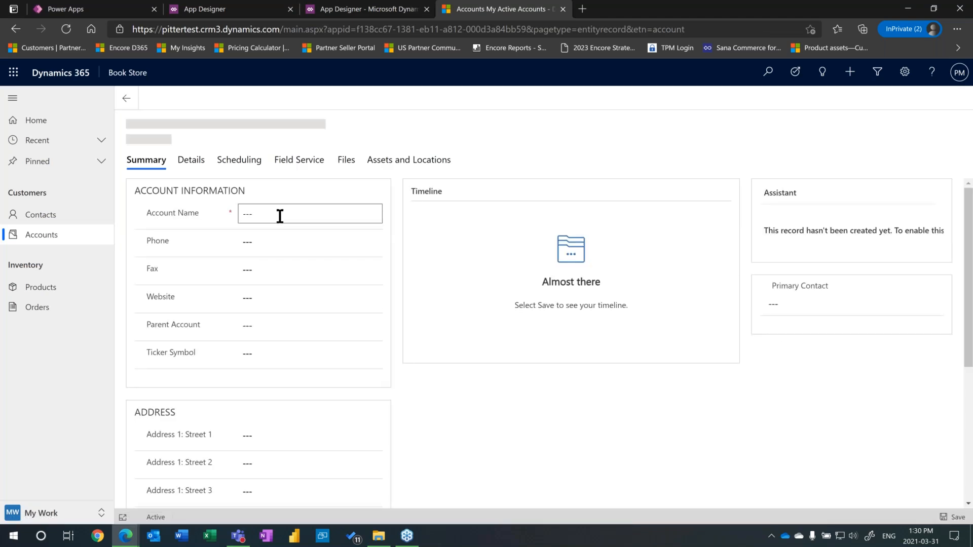
pyautogui.click(289, 247)
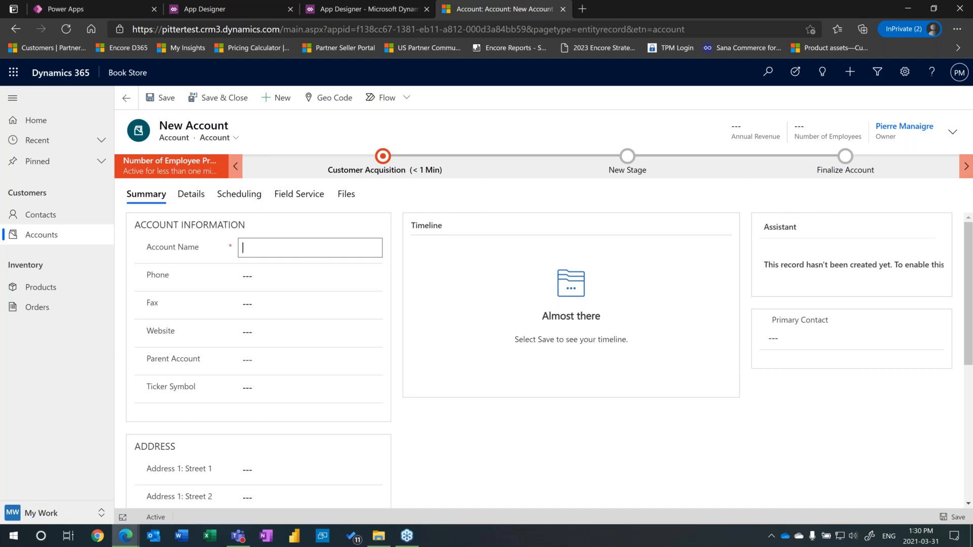
pyautogui.press('capslock')
pyautogui.write('ITM')
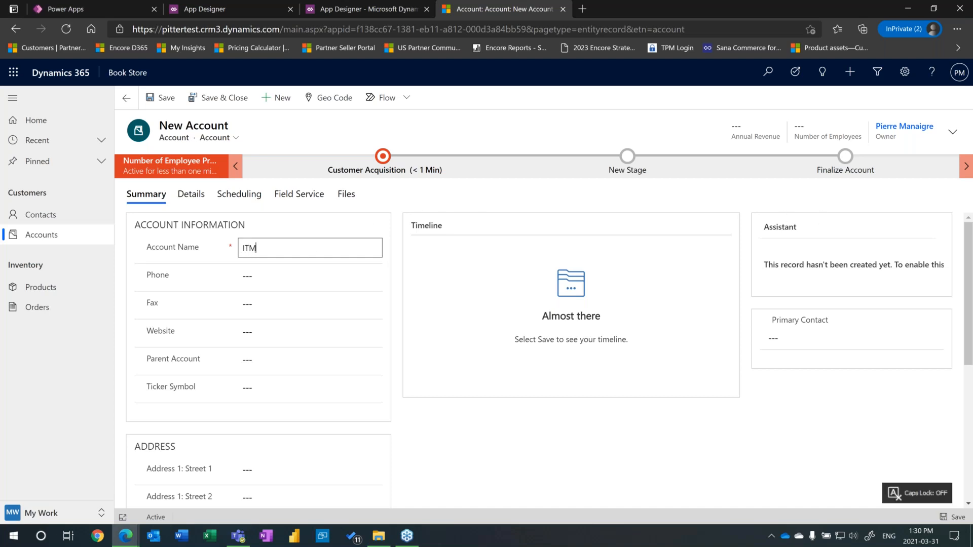
pyautogui.write(' Industries')
pyautogui.press('Tab')
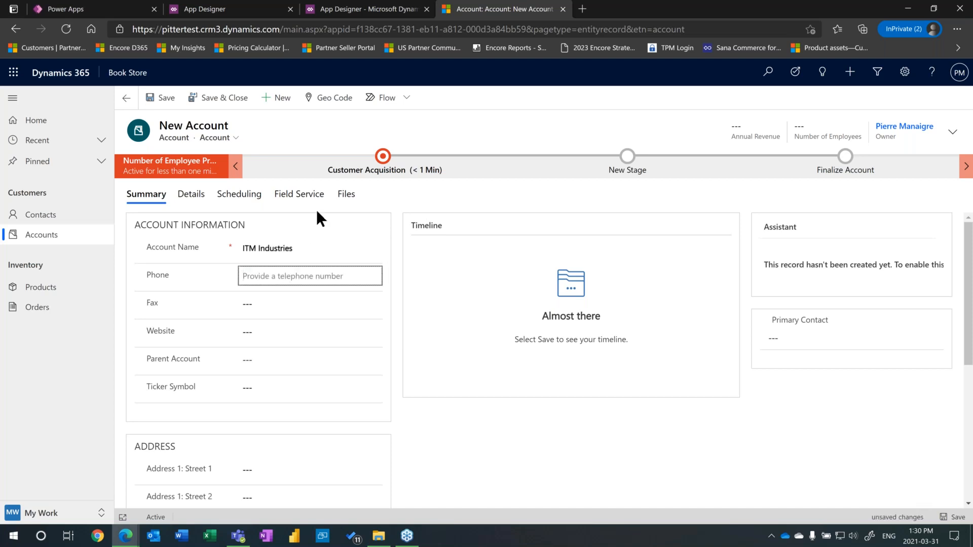
# In the Customer Acquisition stage, set City to Winnipeg and Number of Employees to 5, and save the account
pyautogui.click(361, 172)
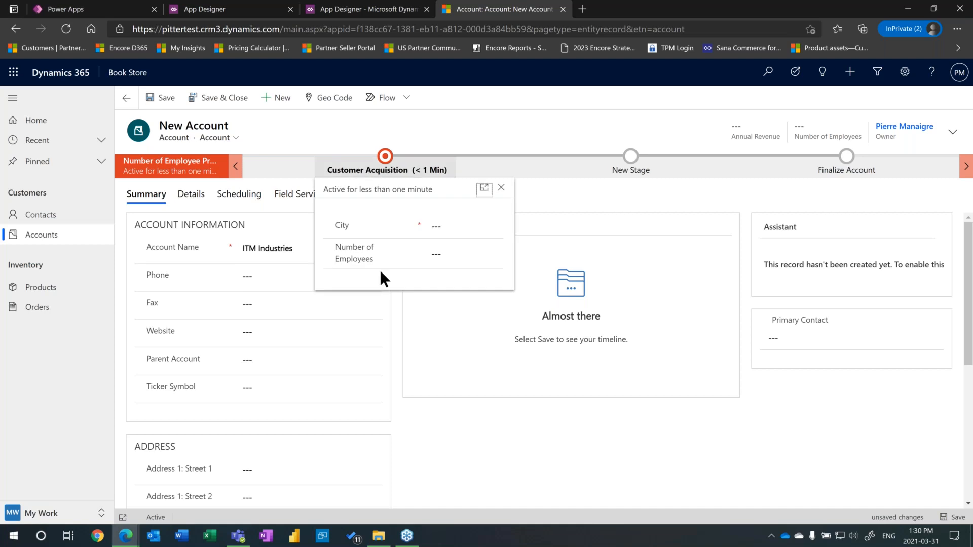
pyautogui.click(449, 223)
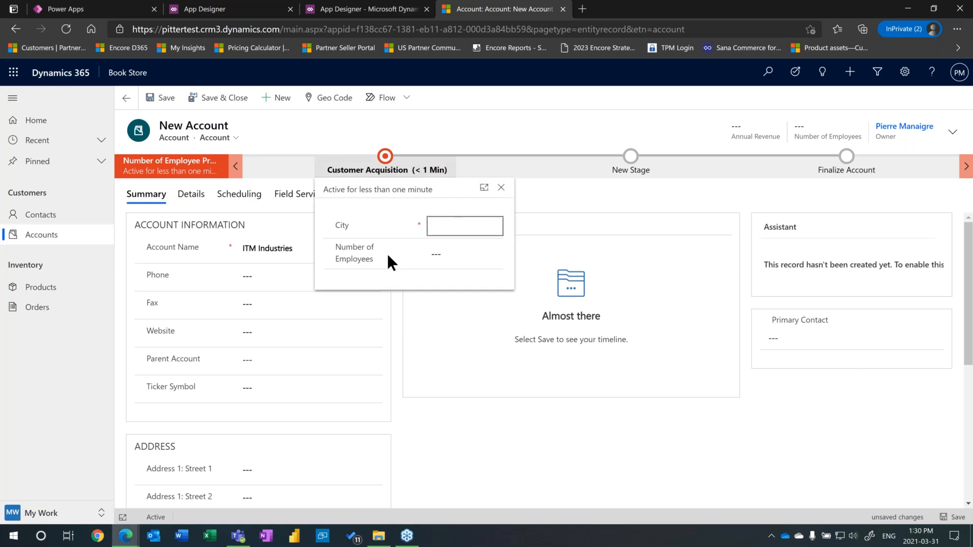
pyautogui.write('Winnipeg')
pyautogui.press('Tab')
pyautogui.write('5')
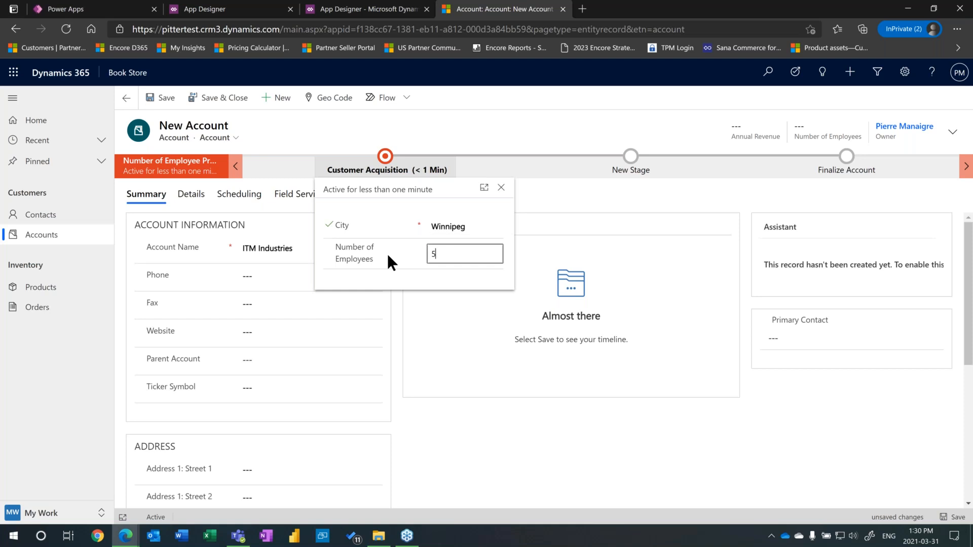
pyautogui.click(286, 136)
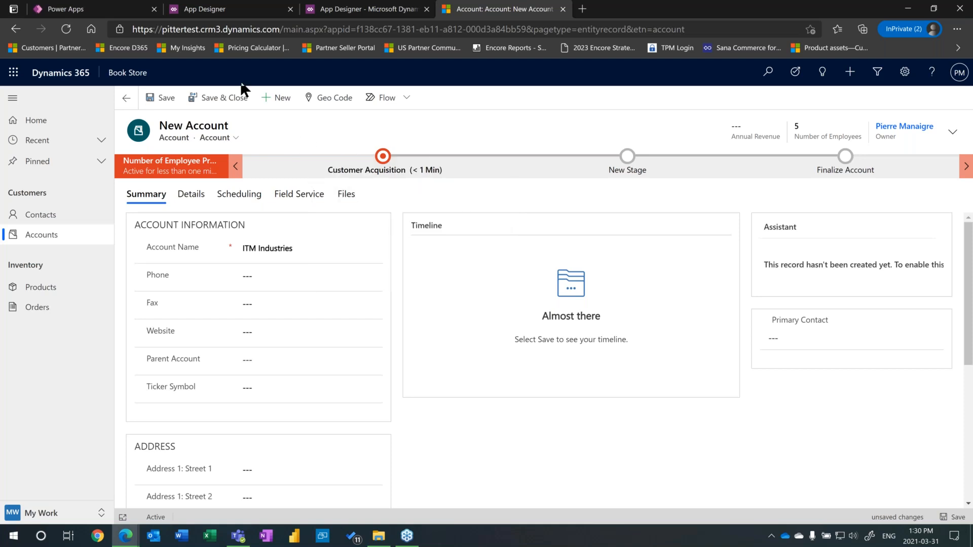
pyautogui.click(165, 99)
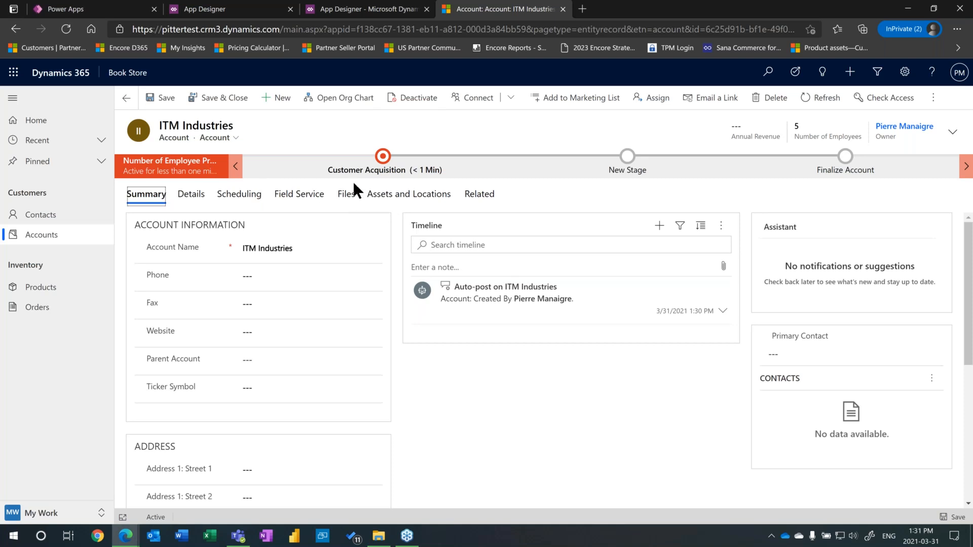
# Change Number of Employees to 5000 in ITM Industries' Customer Acquisition stage and close the stage's details
pyautogui.click(370, 173)
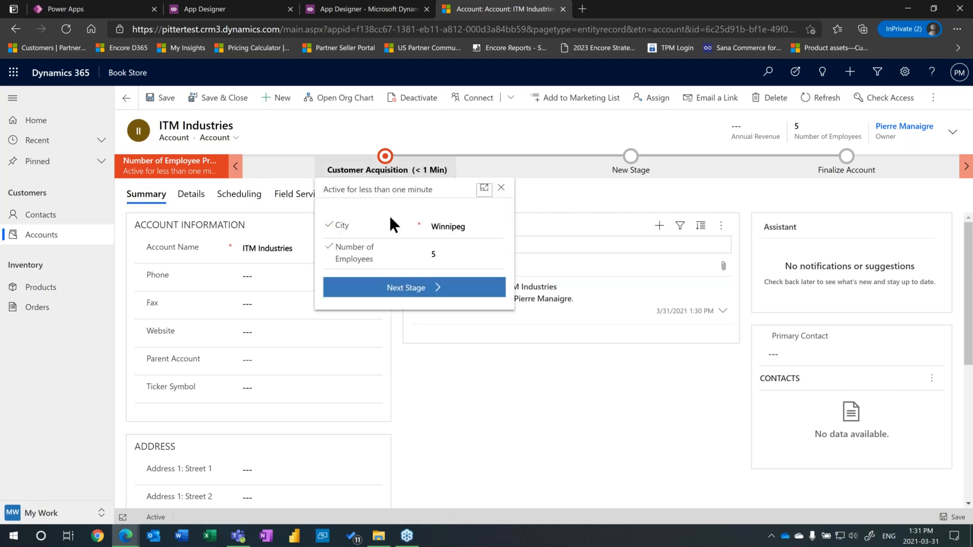
pyautogui.click(448, 253)
pyautogui.write('5000')
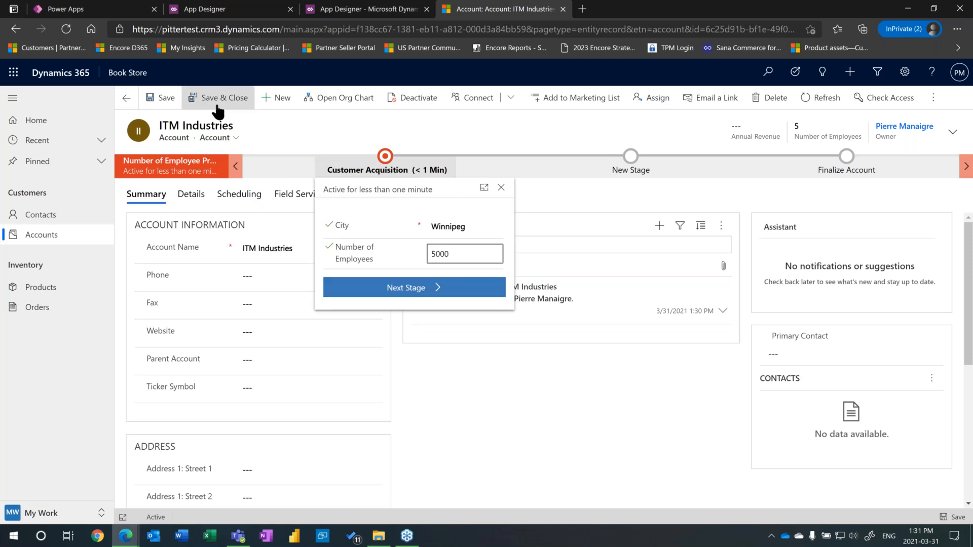
pyautogui.click(286, 126)
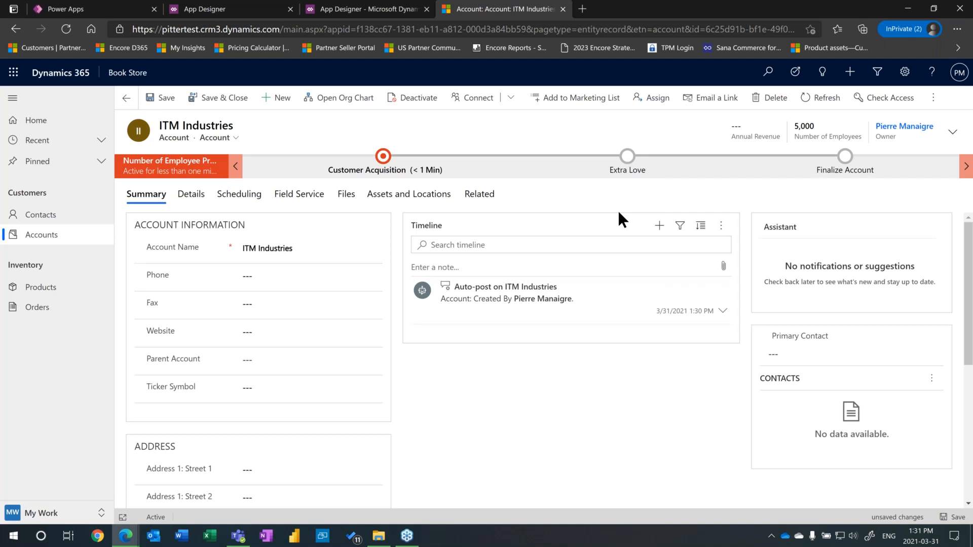
# Switch to the Book Store app in the App Designer and look over its entity components
pyautogui.click(223, 9)
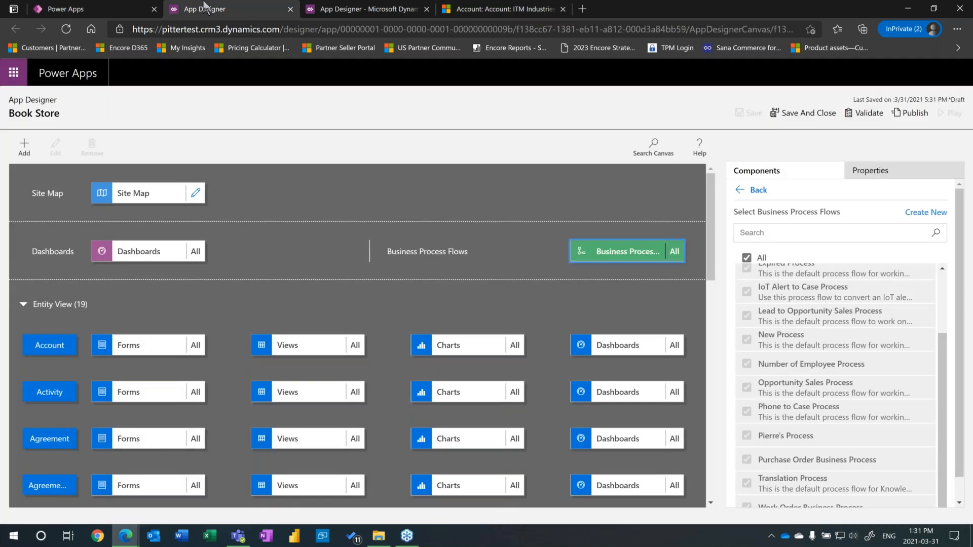
pyautogui.scroll(-2, 333, 247)
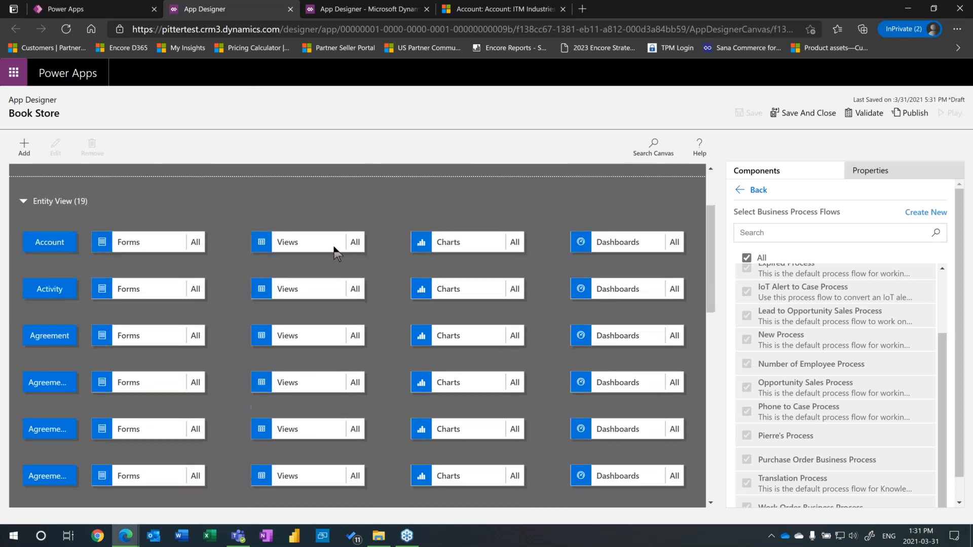
pyautogui.scroll(1, 334, 248)
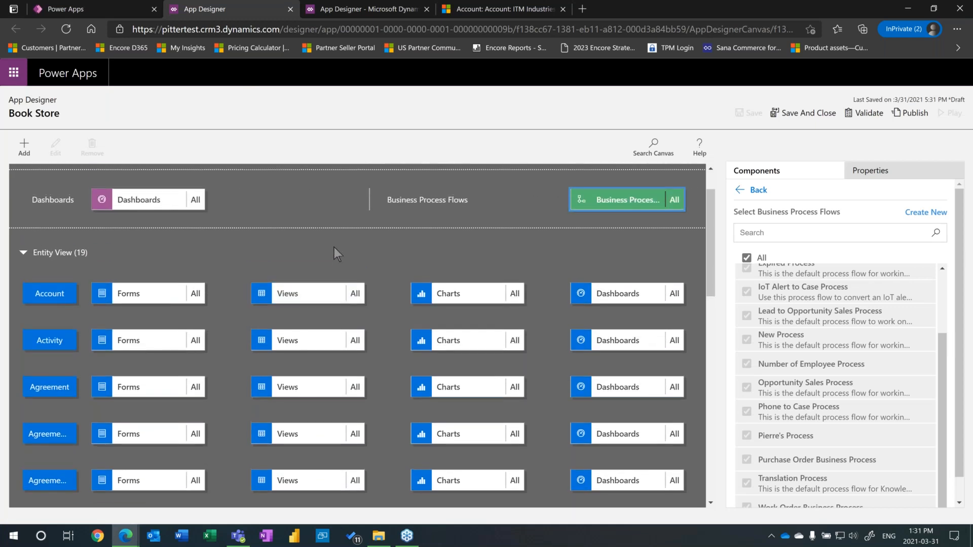